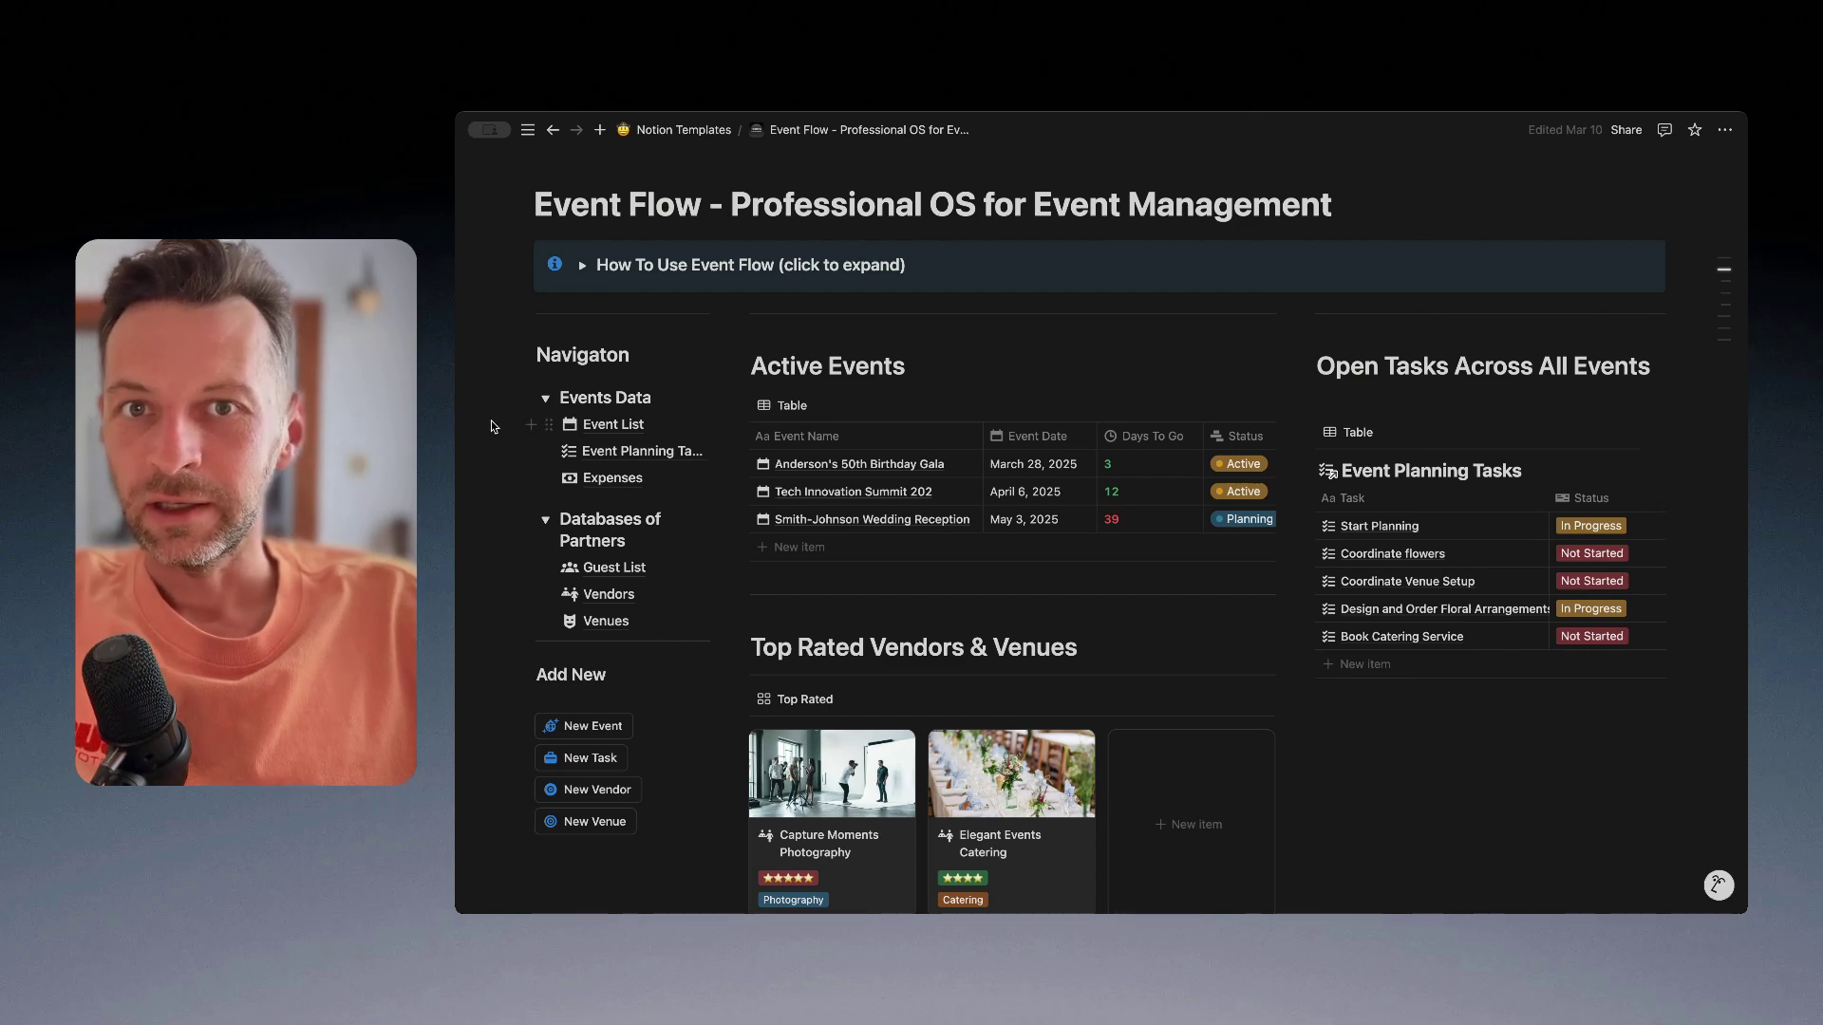
- Examine the Event Flow dashboard's navigation, active events, open tasks, and top-rated vendors and venues
{"action": "scroll", "coordinate": [493, 410], "scroll_direction": "down", "scroll_amount": 1}
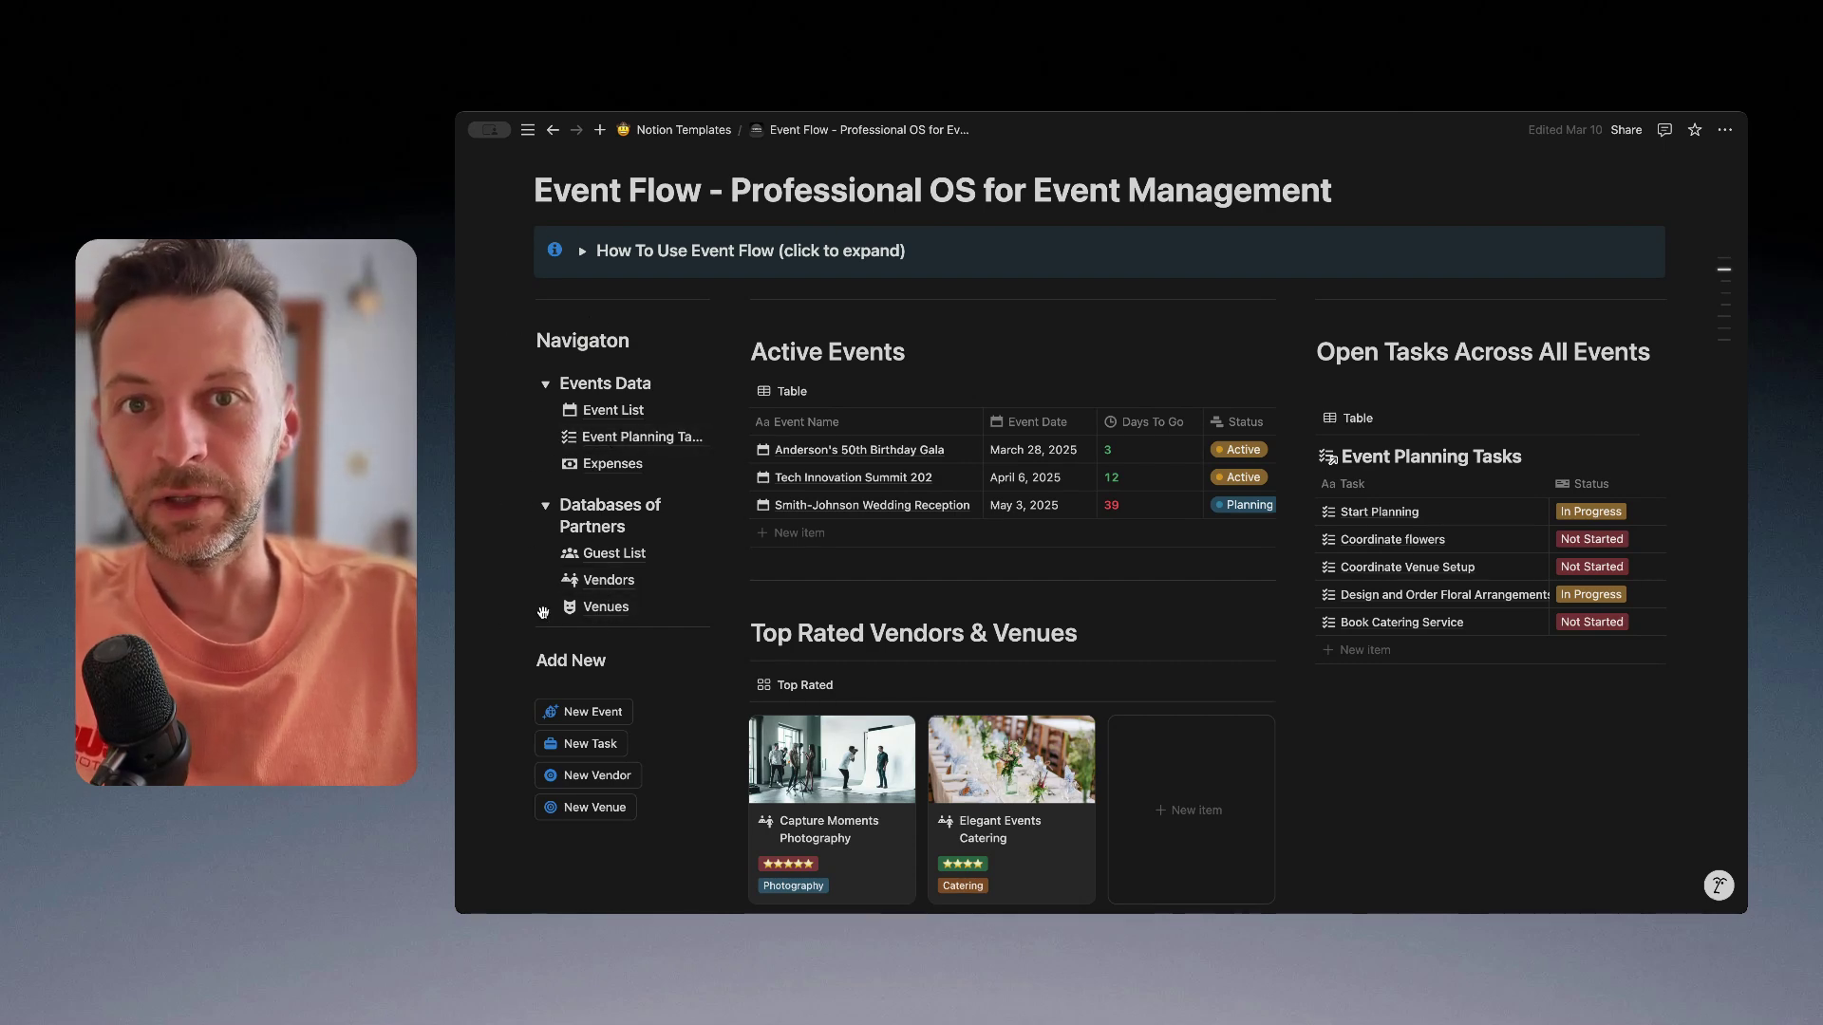
{"action": "scroll", "coordinate": [642, 350], "scroll_direction": "down", "scroll_amount": 1}
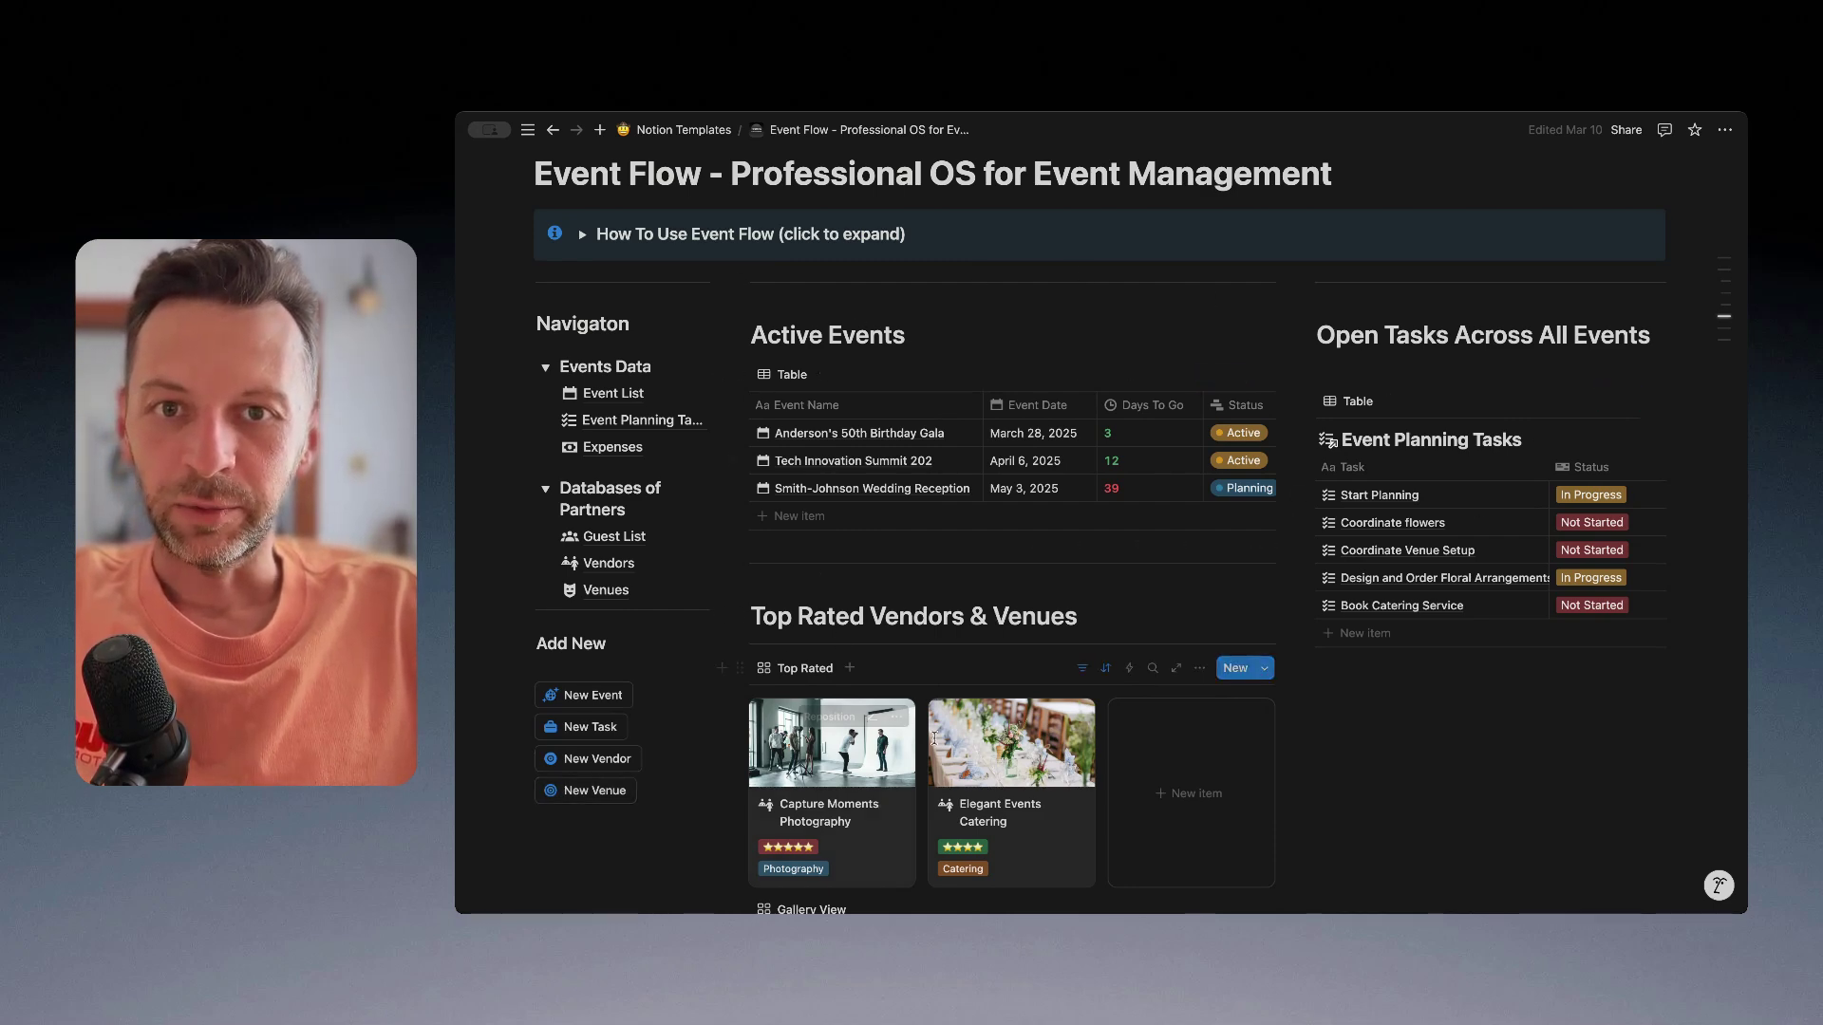
{"action": "scroll", "coordinate": [1092, 664], "scroll_direction": "down", "scroll_amount": 1}
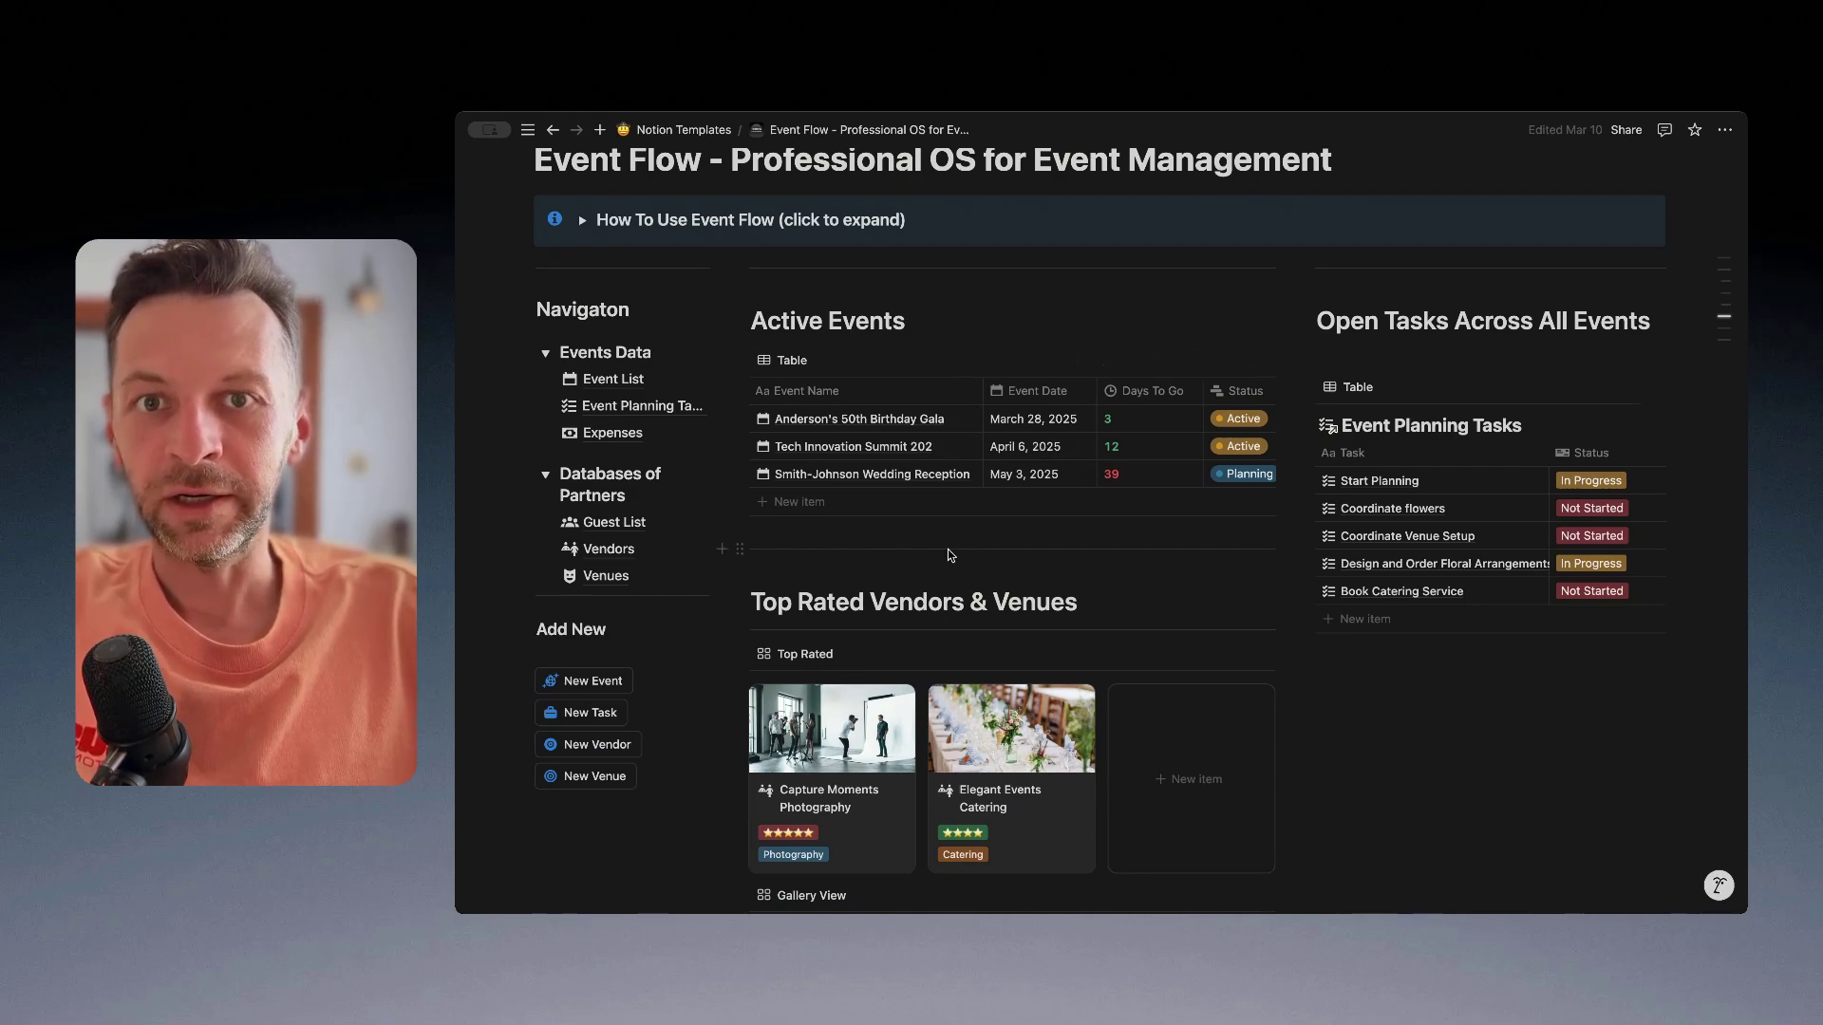
{"action": "scroll", "coordinate": [947, 551], "scroll_direction": "down", "scroll_amount": 5}
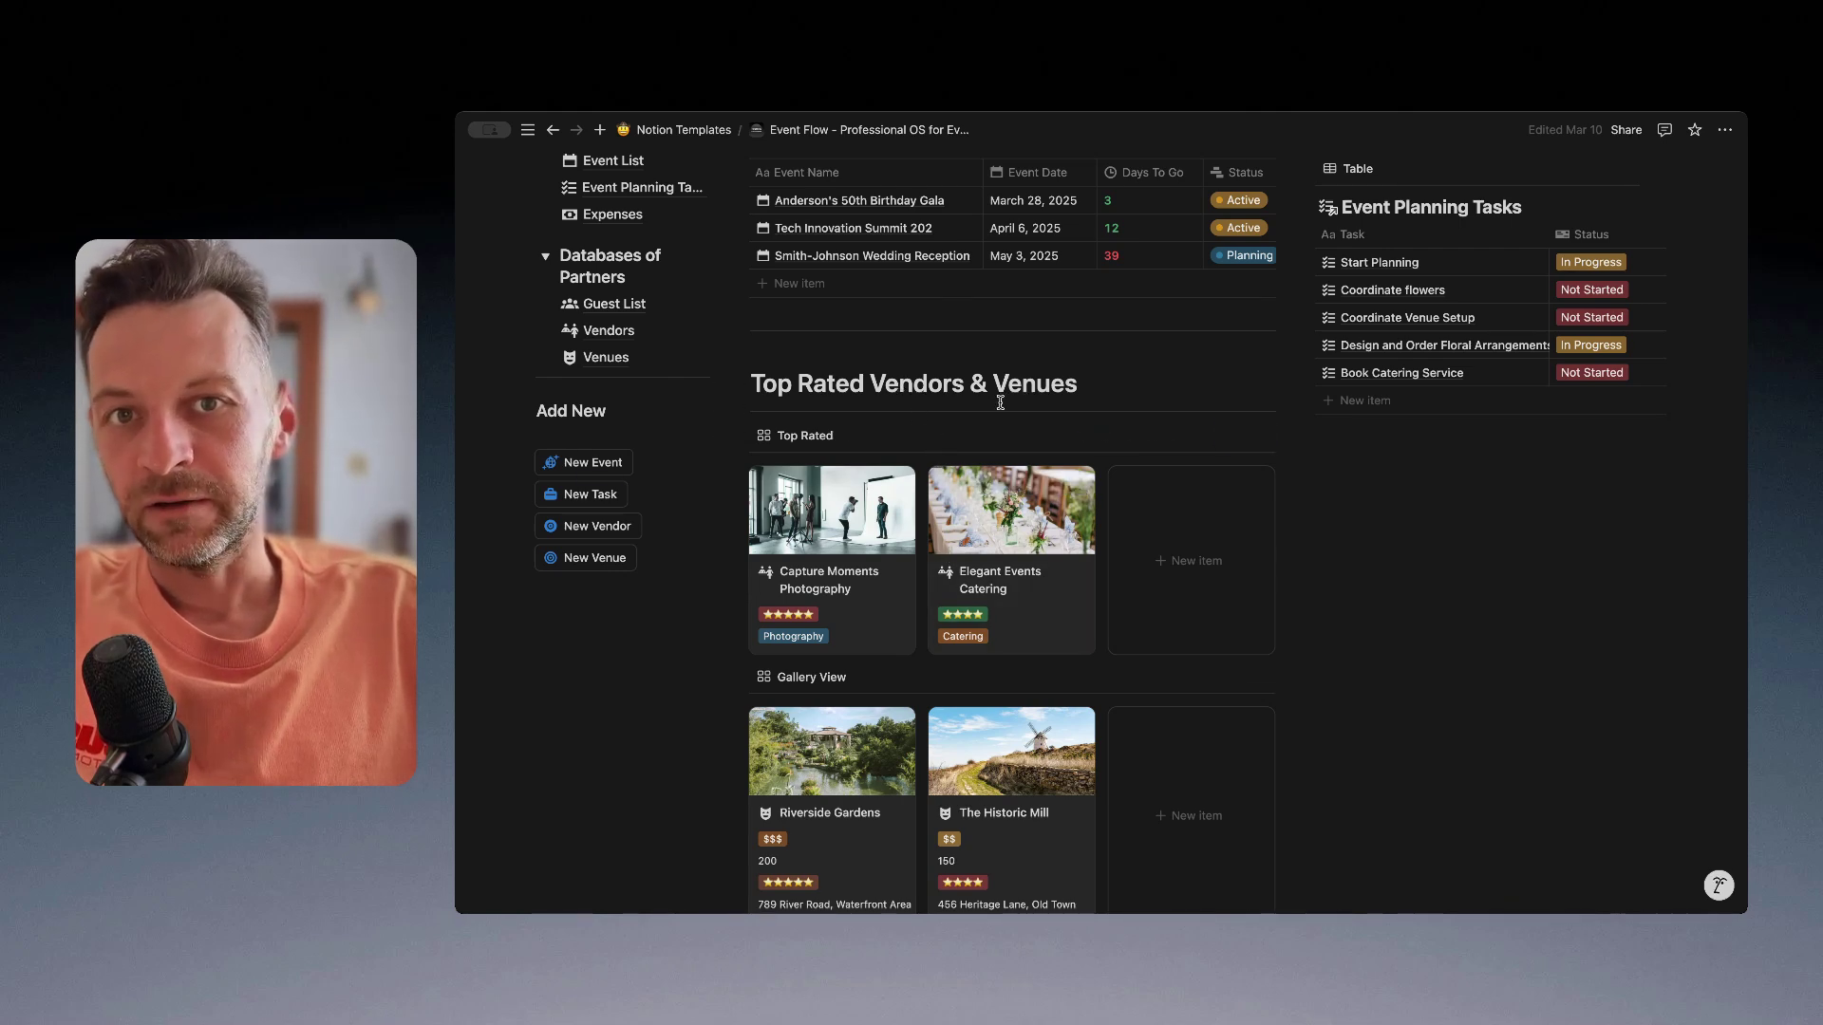
{"action": "scroll", "coordinate": [1001, 403], "scroll_direction": "down", "scroll_amount": 1}
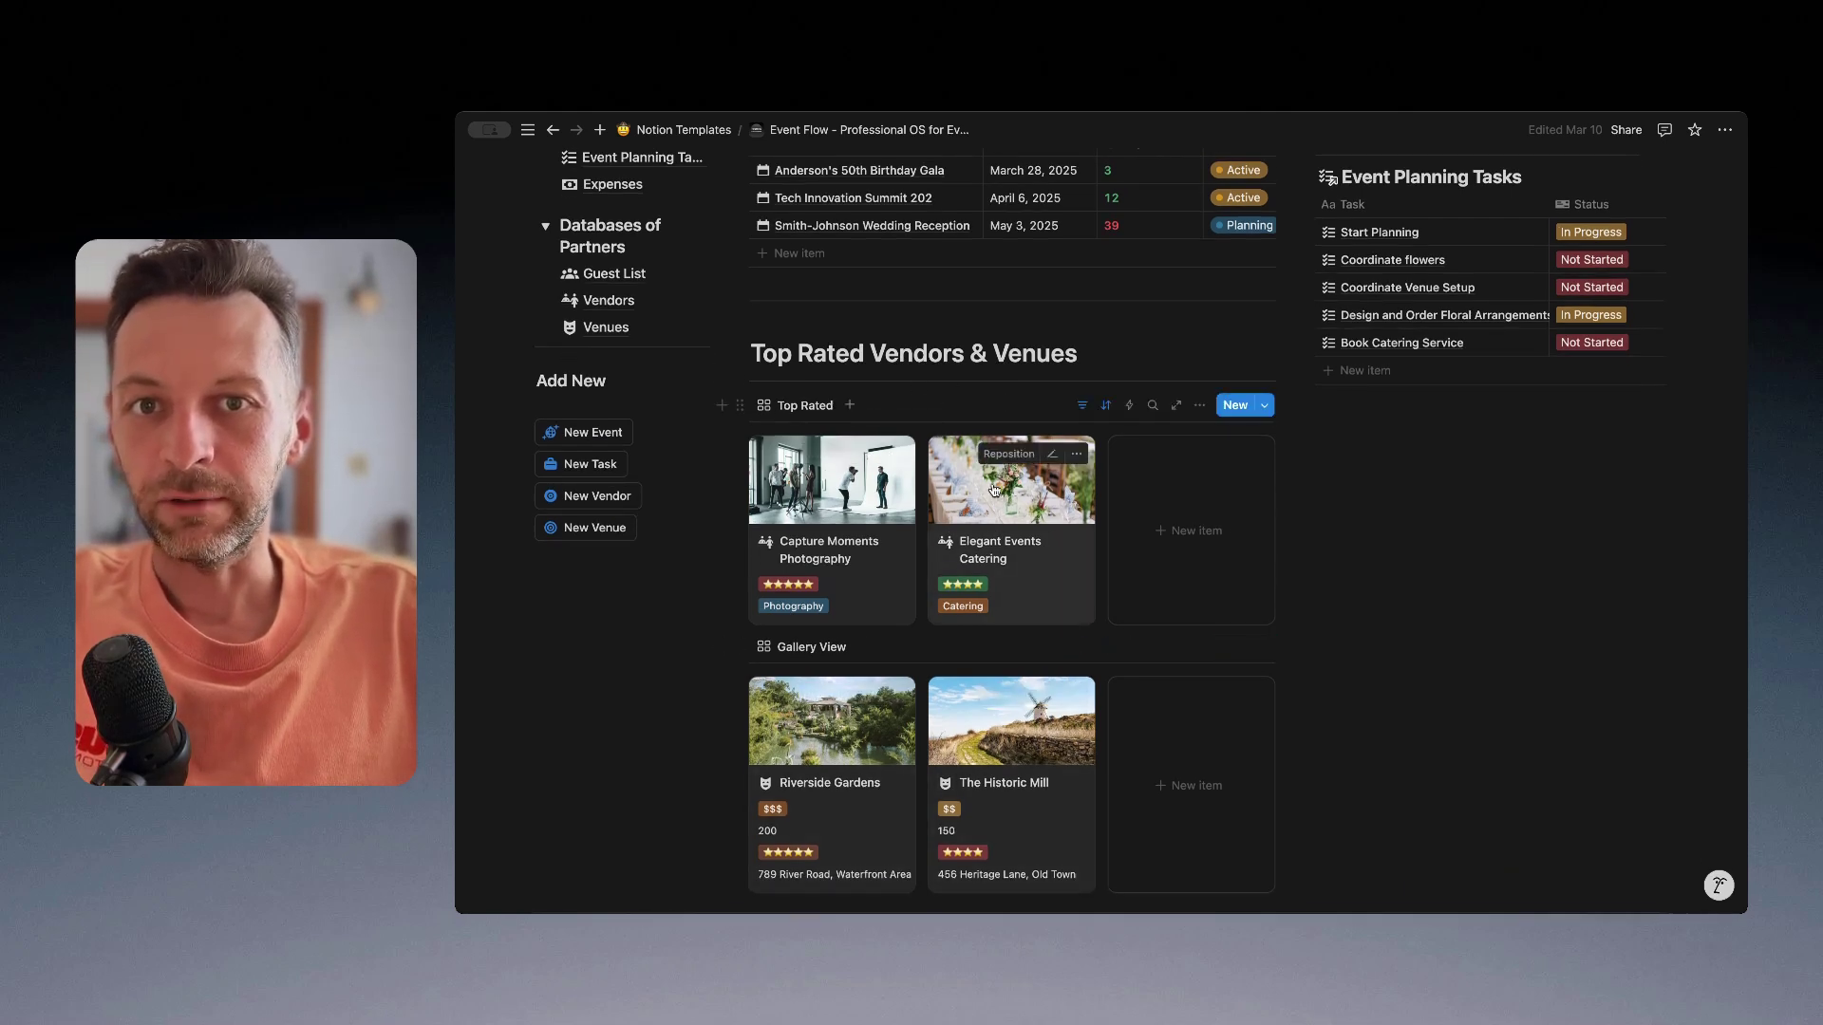
{"action": "scroll", "coordinate": [1006, 446], "scroll_direction": "down", "scroll_amount": 1}
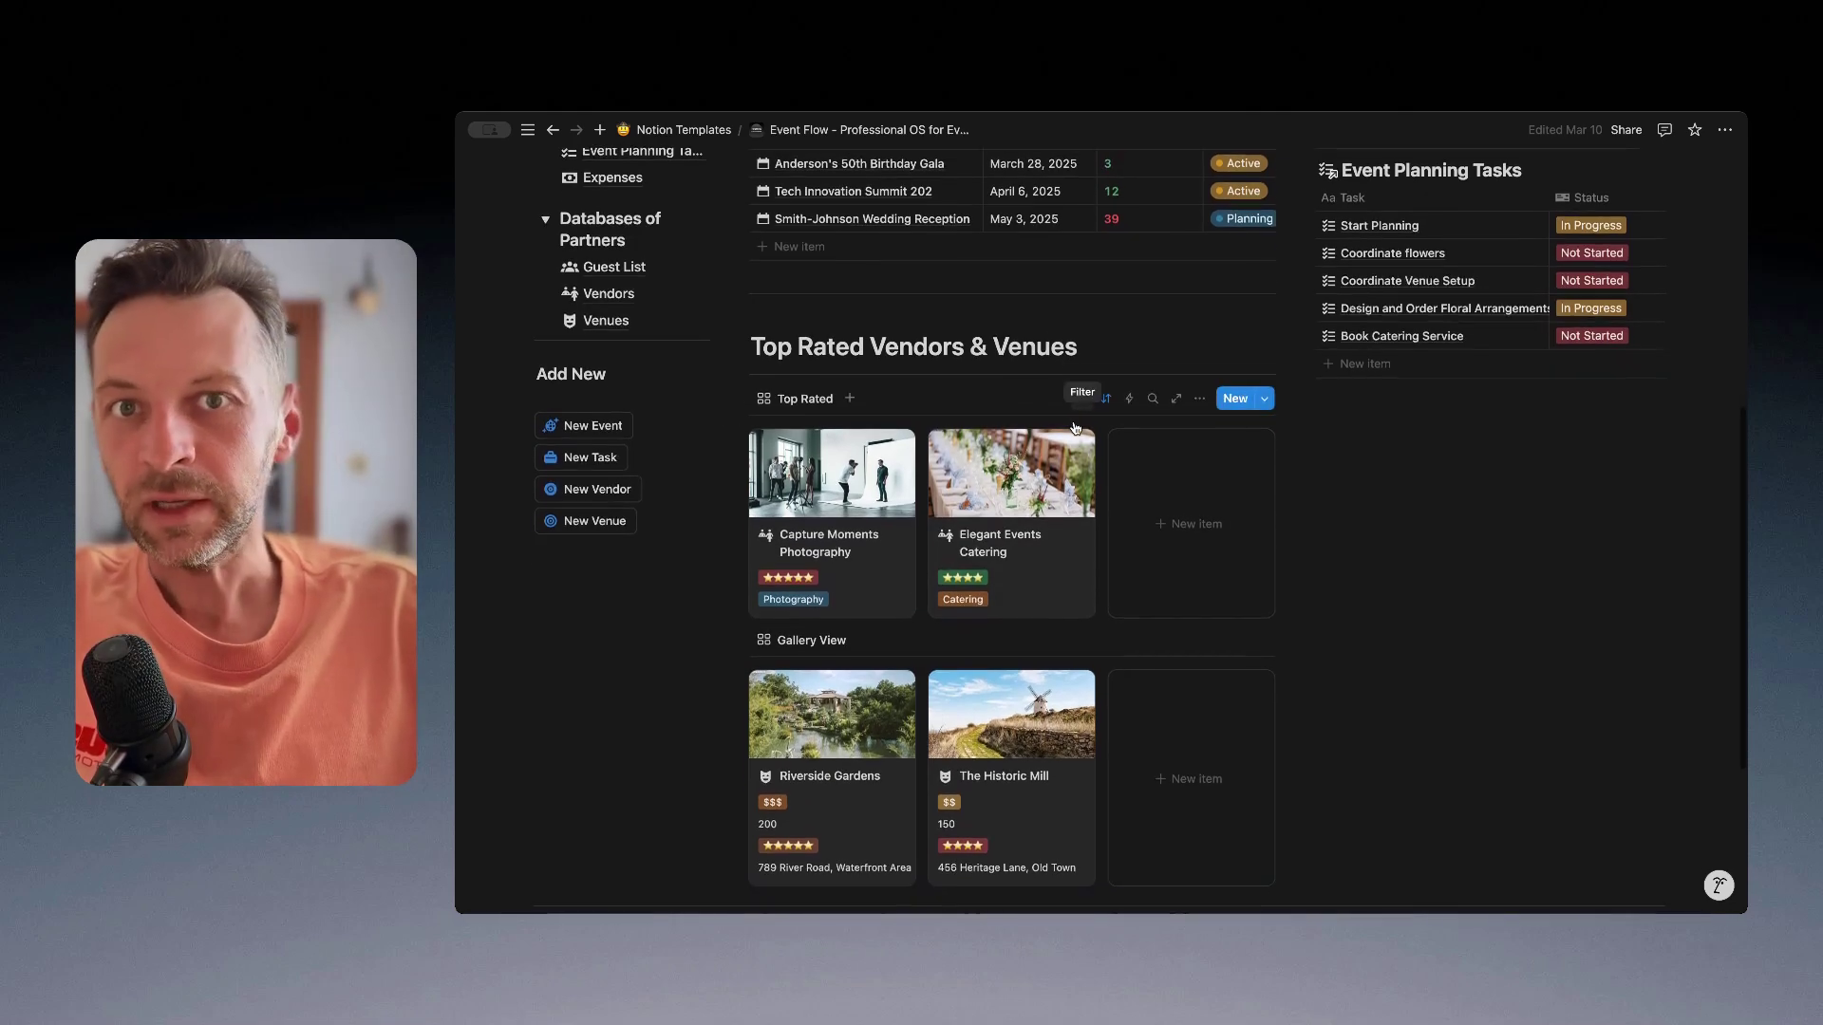
{"action": "scroll", "coordinate": [1225, 451], "scroll_direction": "up", "scroll_amount": 1}
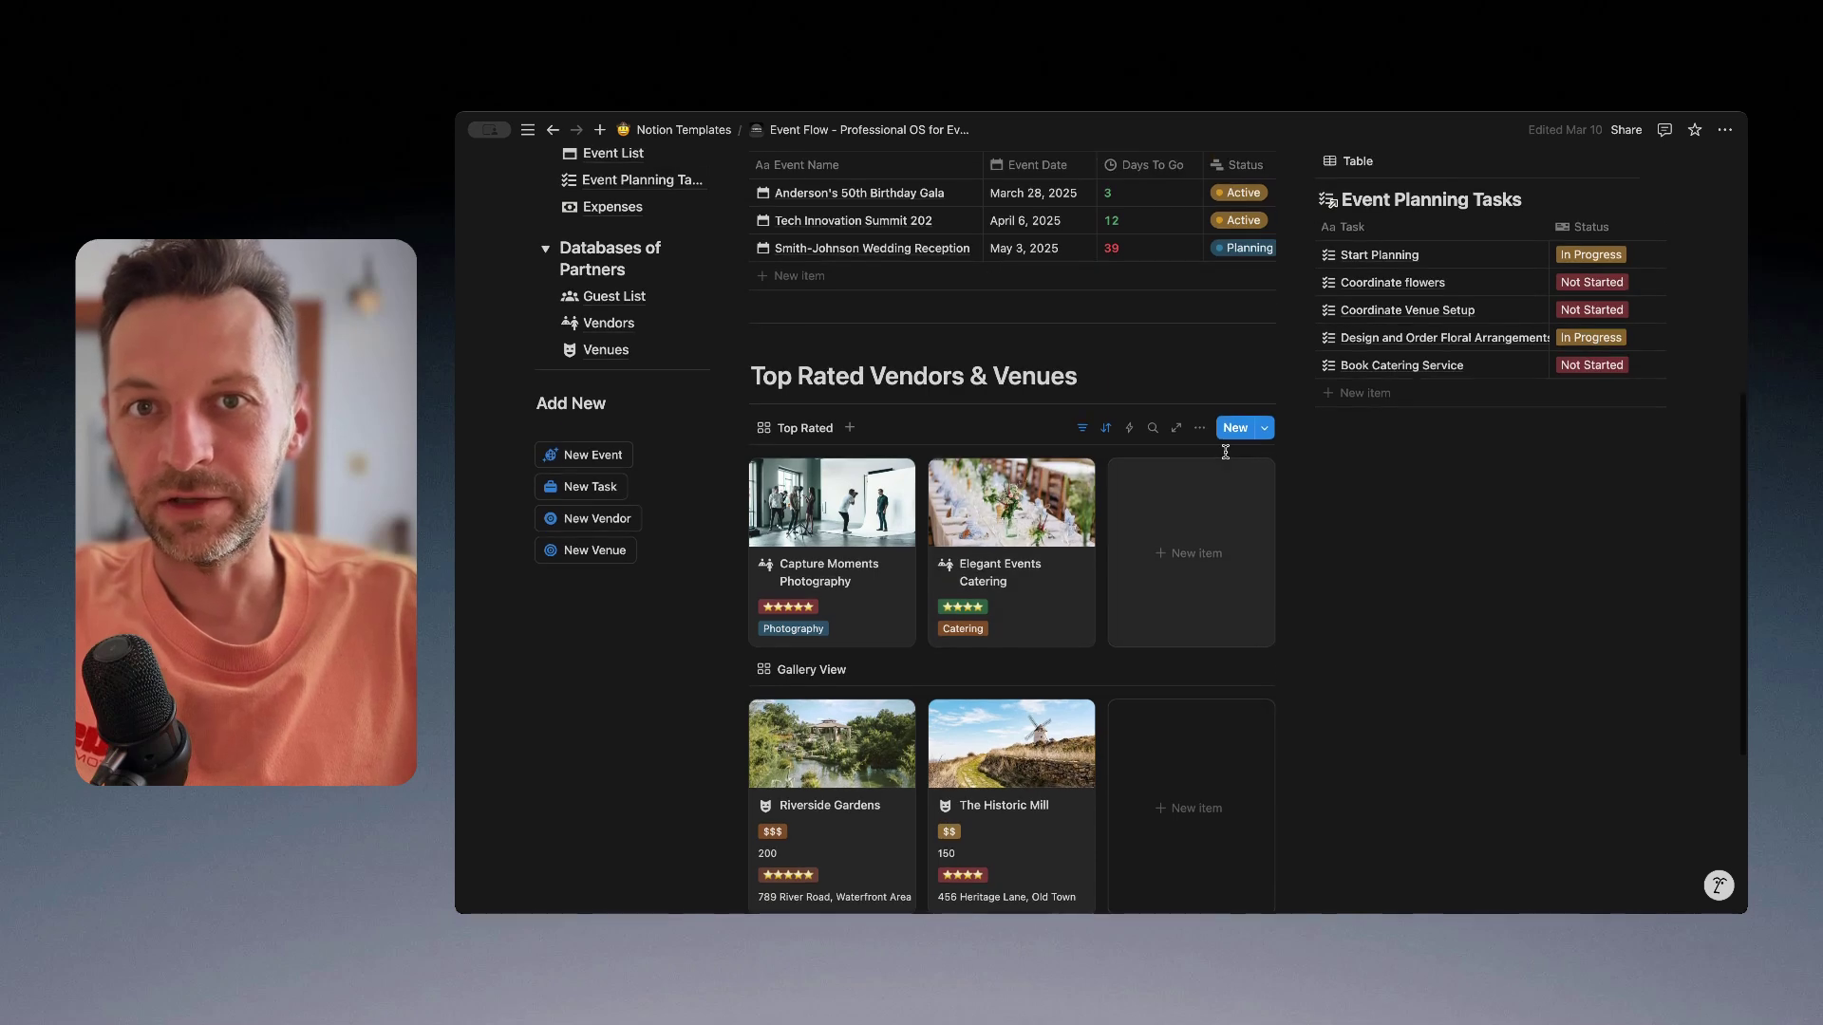
{"action": "scroll", "coordinate": [1134, 470], "scroll_direction": "up", "scroll_amount": 1}
{"action": "scroll", "coordinate": [1131, 479], "scroll_direction": "up", "scroll_amount": 4}
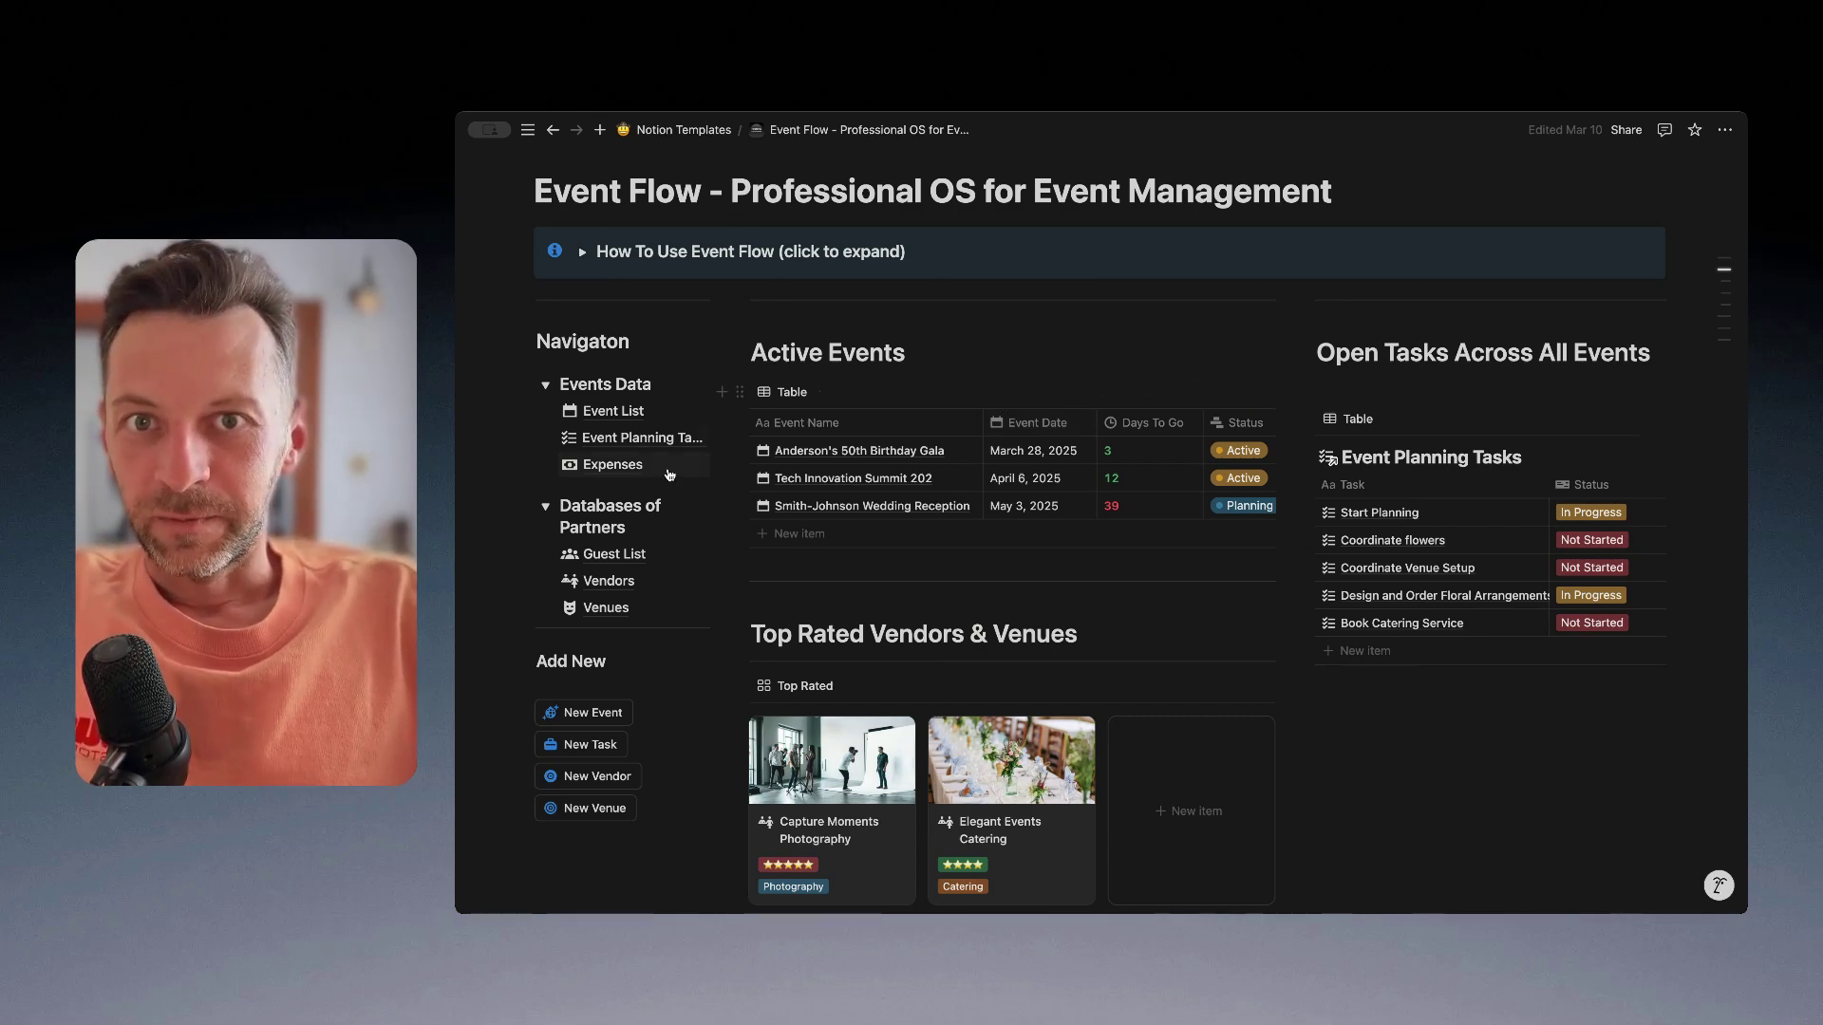
{"action": "scroll", "coordinate": [673, 480], "scroll_direction": "down", "scroll_amount": 1}
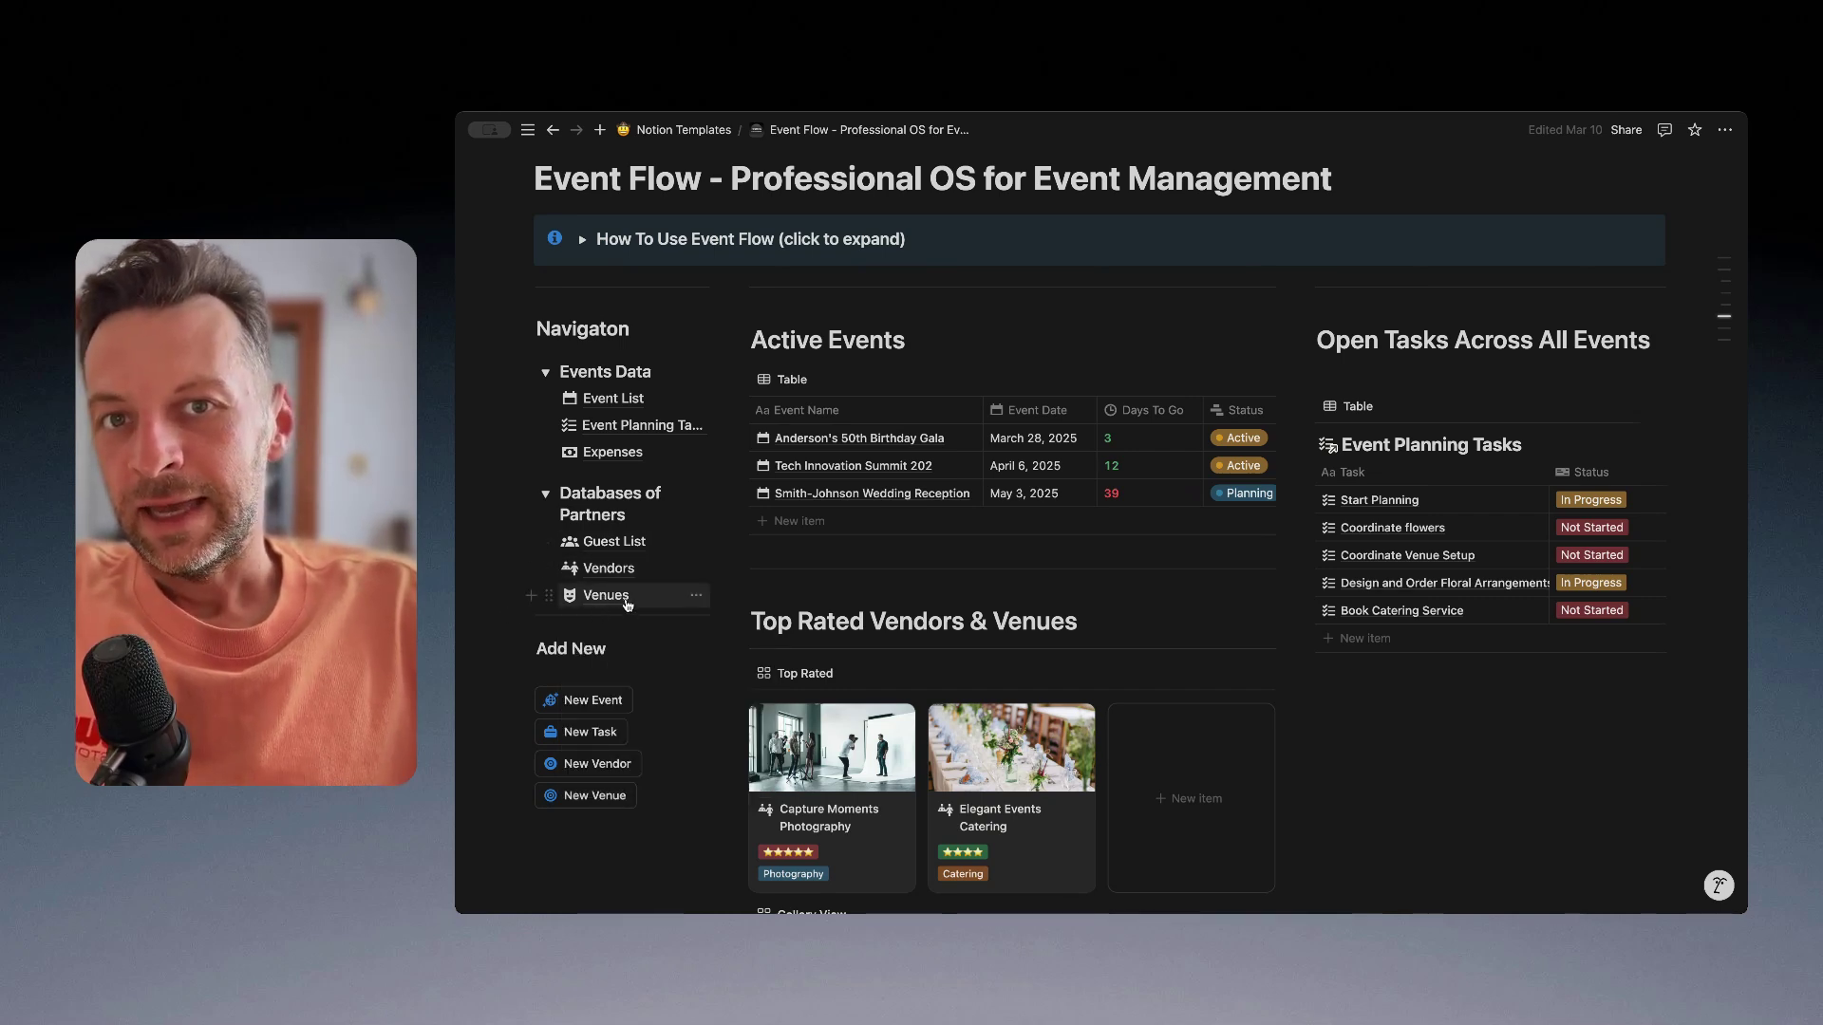
- Open the Vendors database from the dashboard and show its All Vendors view
{"action": "mouse_move", "coordinate": [619, 607]}
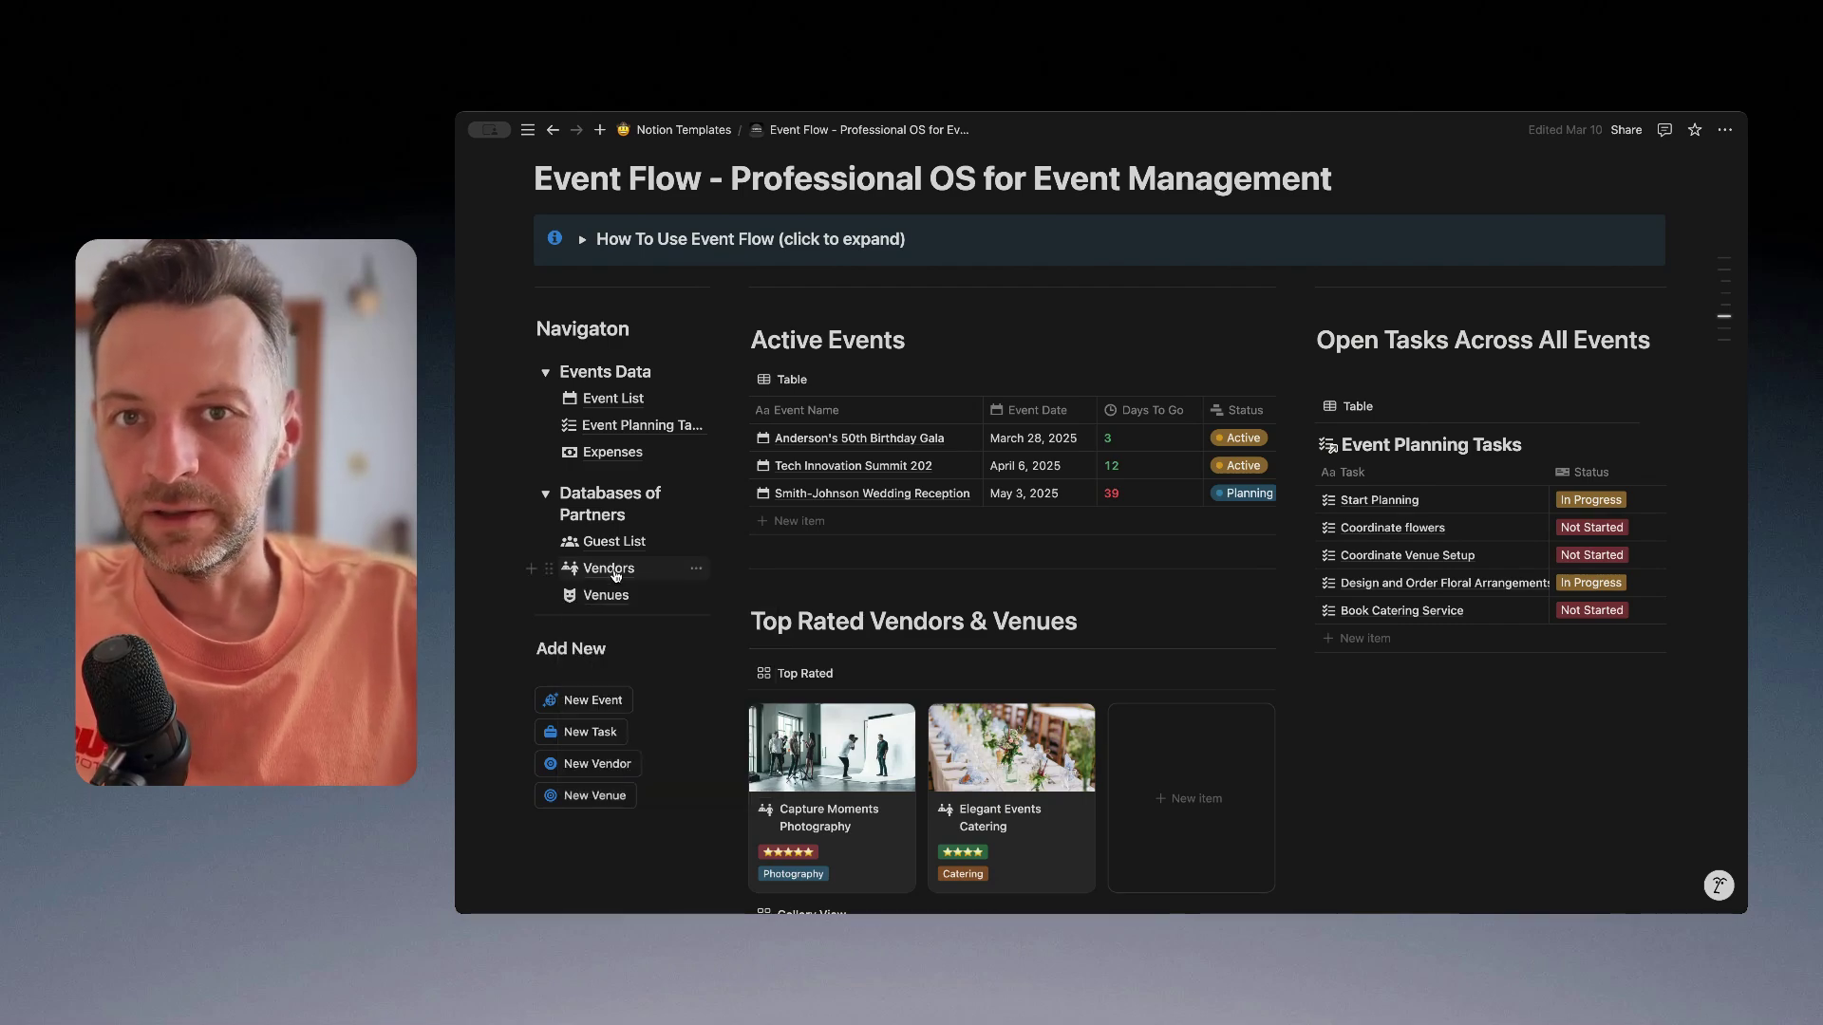
{"action": "left_click", "coordinate": [609, 568]}
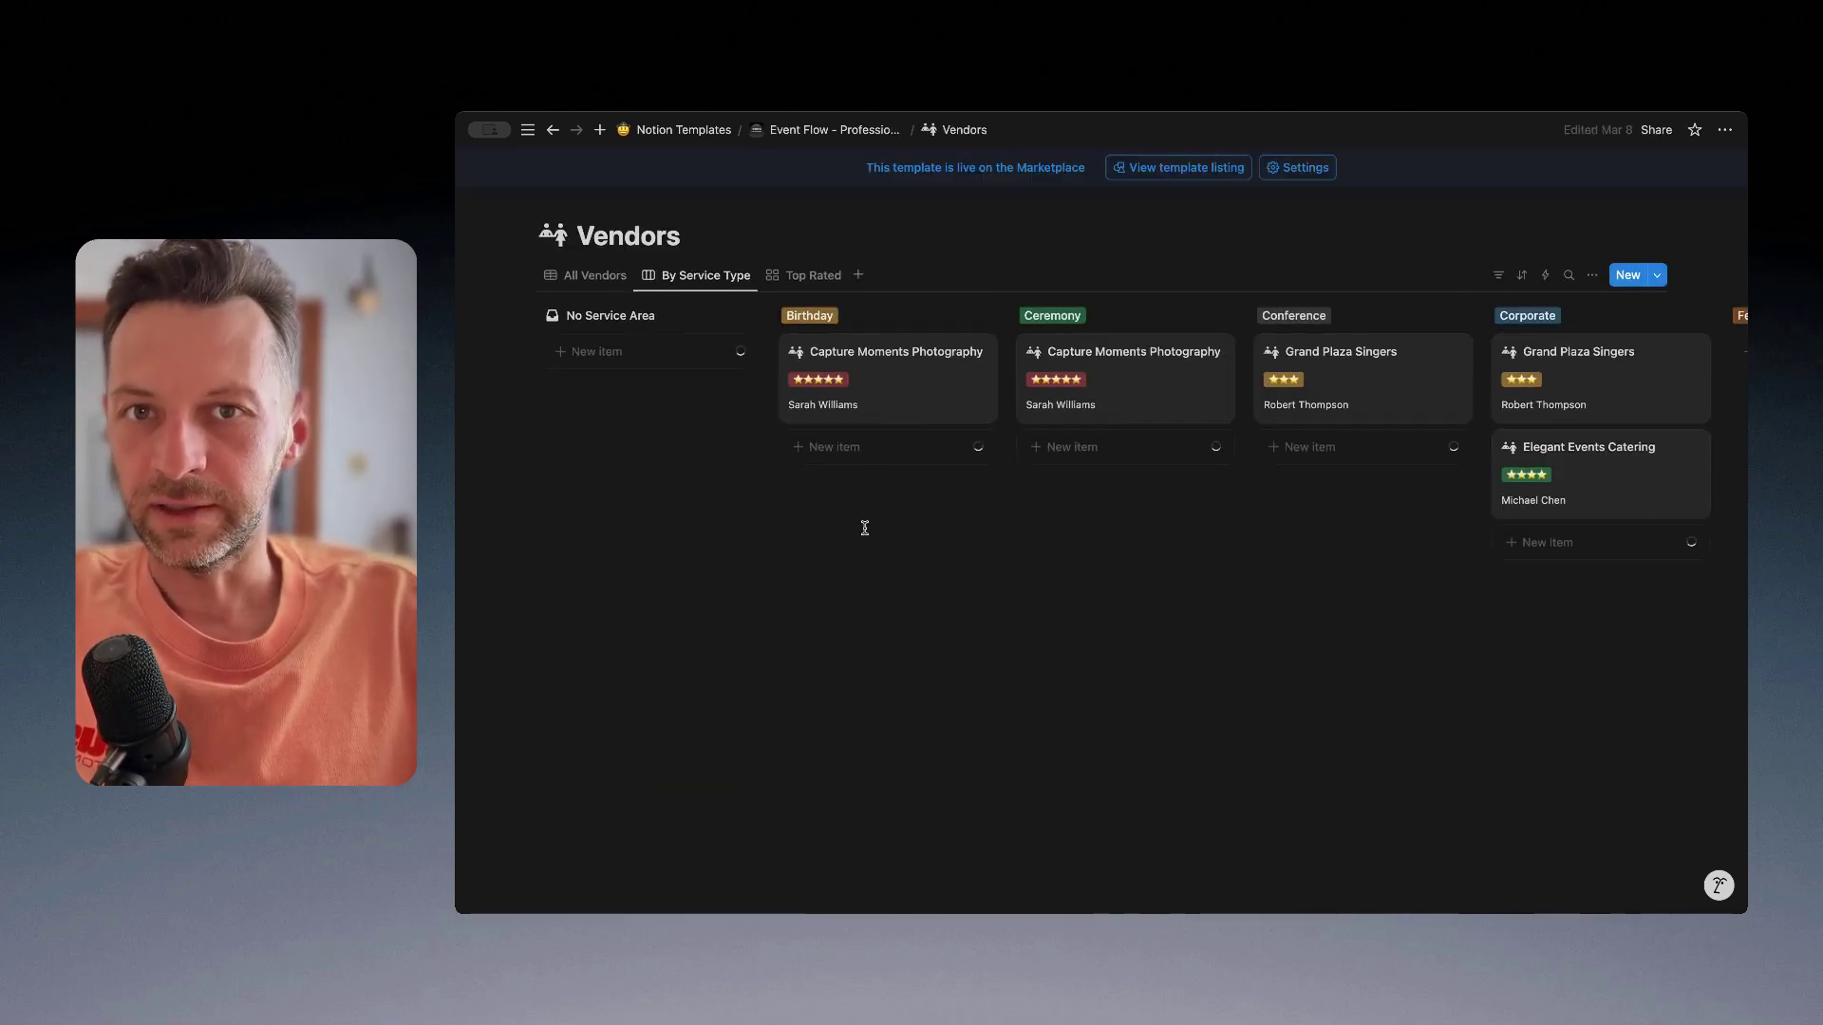
{"action": "left_click", "coordinate": [590, 277]}
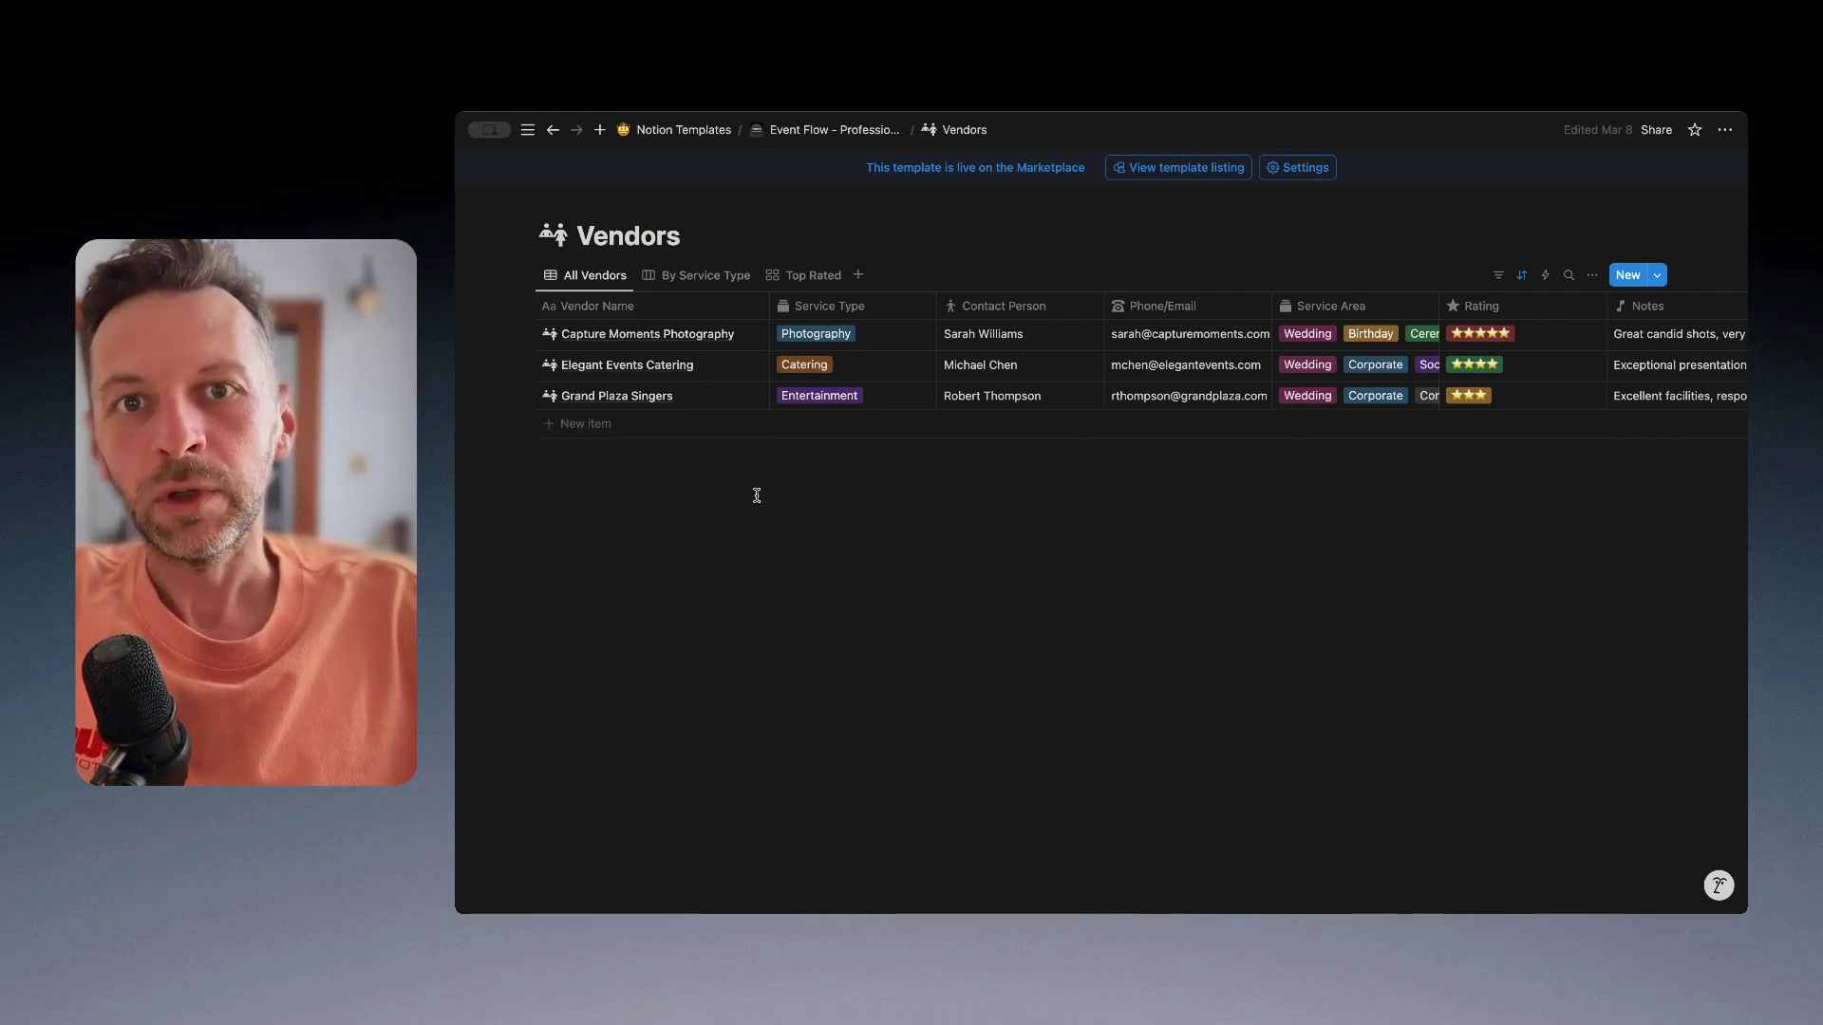
- Open the Capture Moments Photography vendor record, view its Service Area options, and return to the vendor list
{"action": "left_click", "coordinate": [745, 334]}
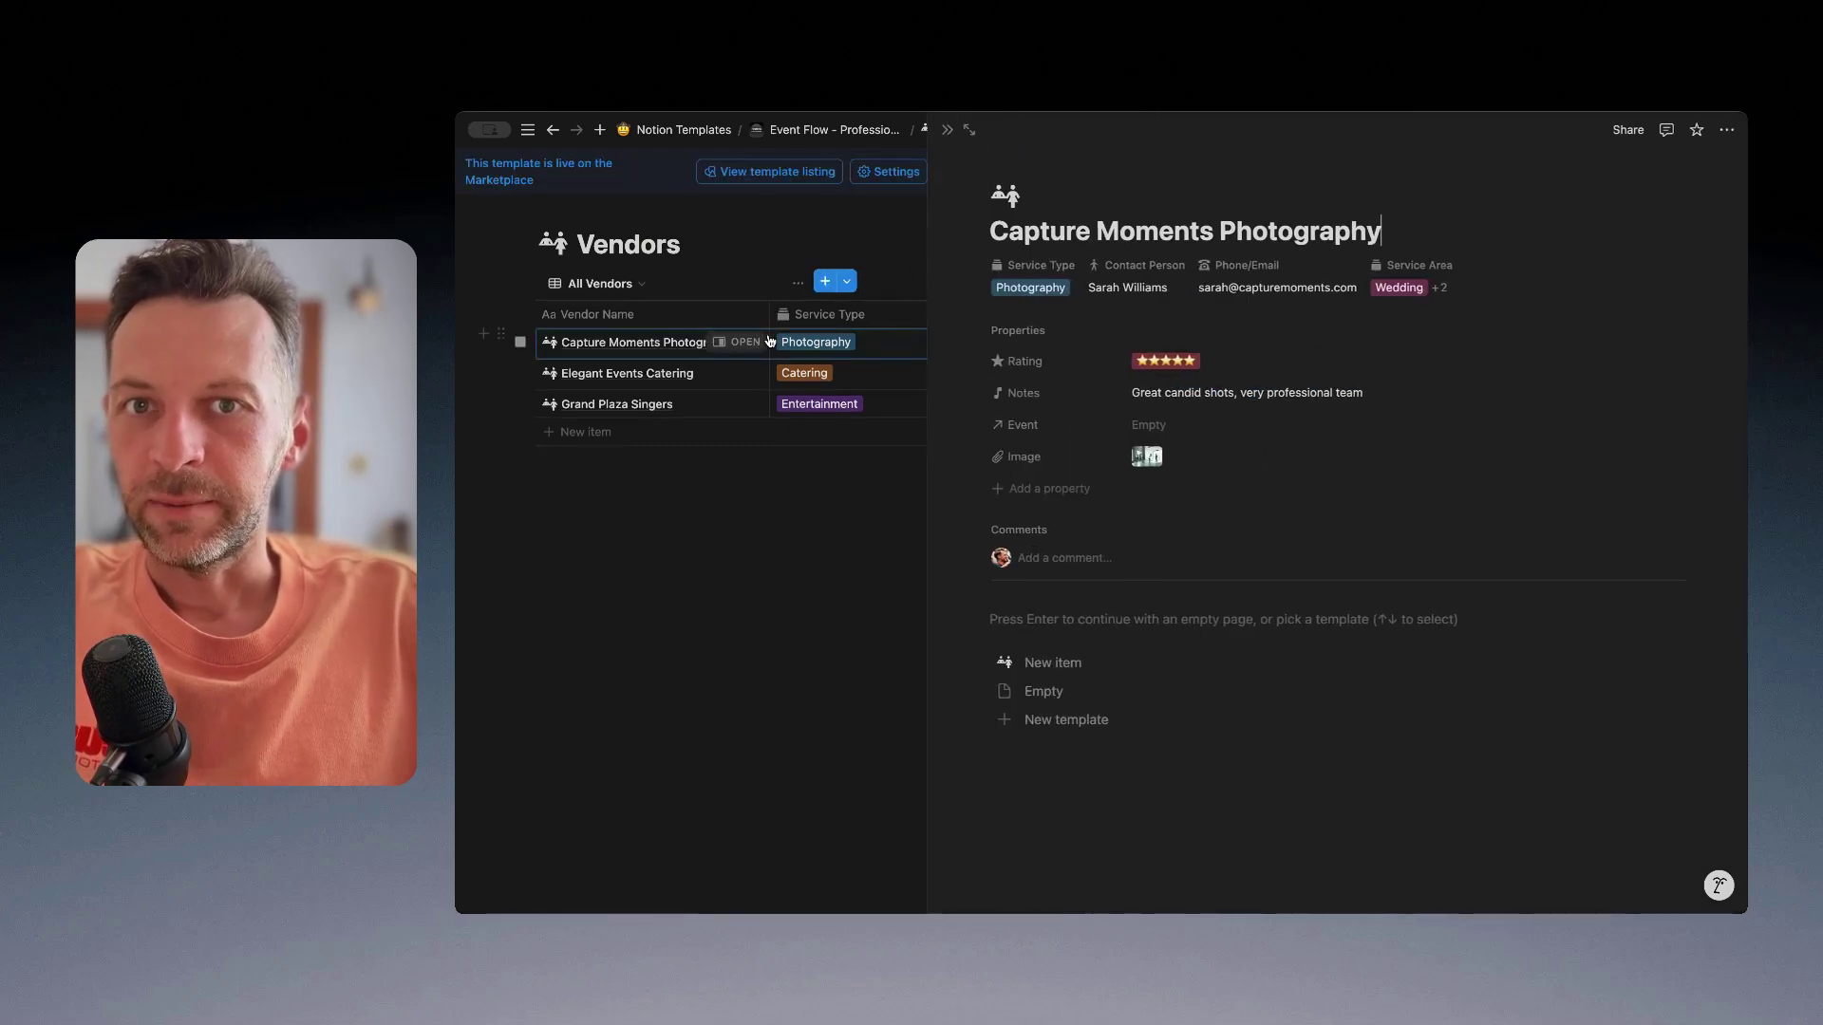
{"action": "scroll", "coordinate": [1152, 380], "scroll_direction": "down", "scroll_amount": 1}
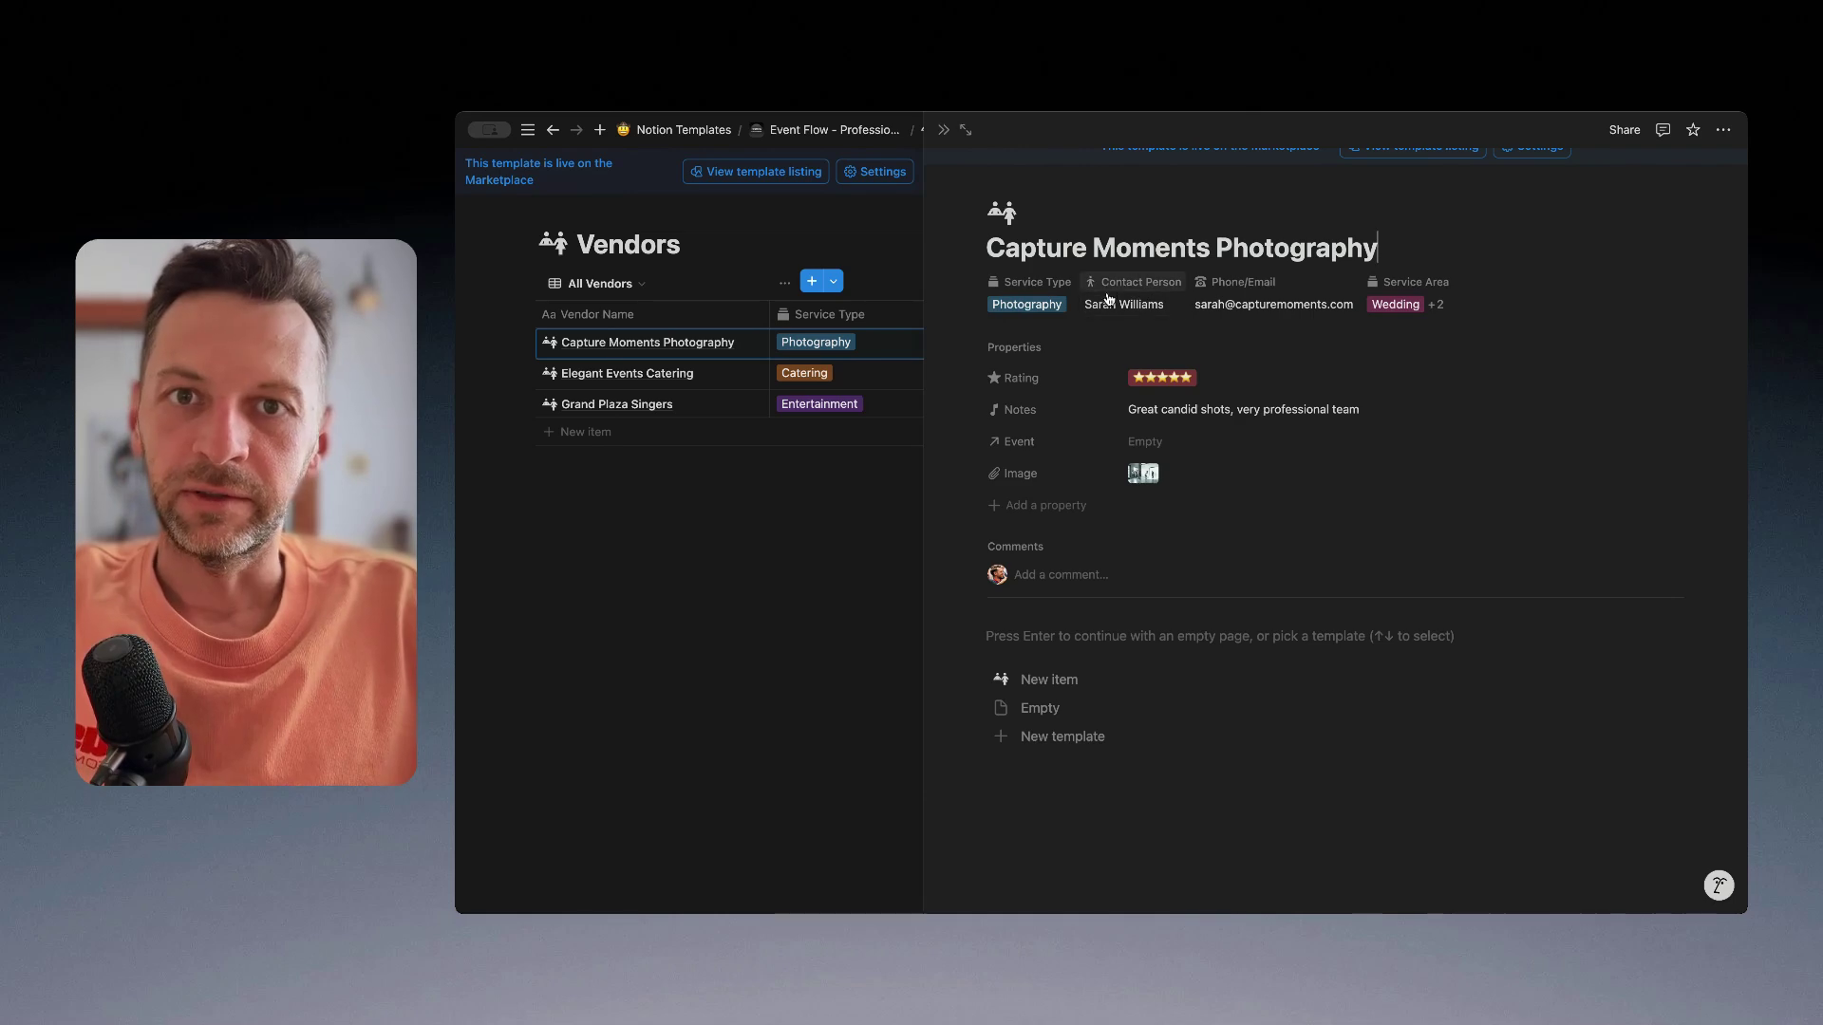
{"action": "left_click", "coordinate": [1449, 306]}
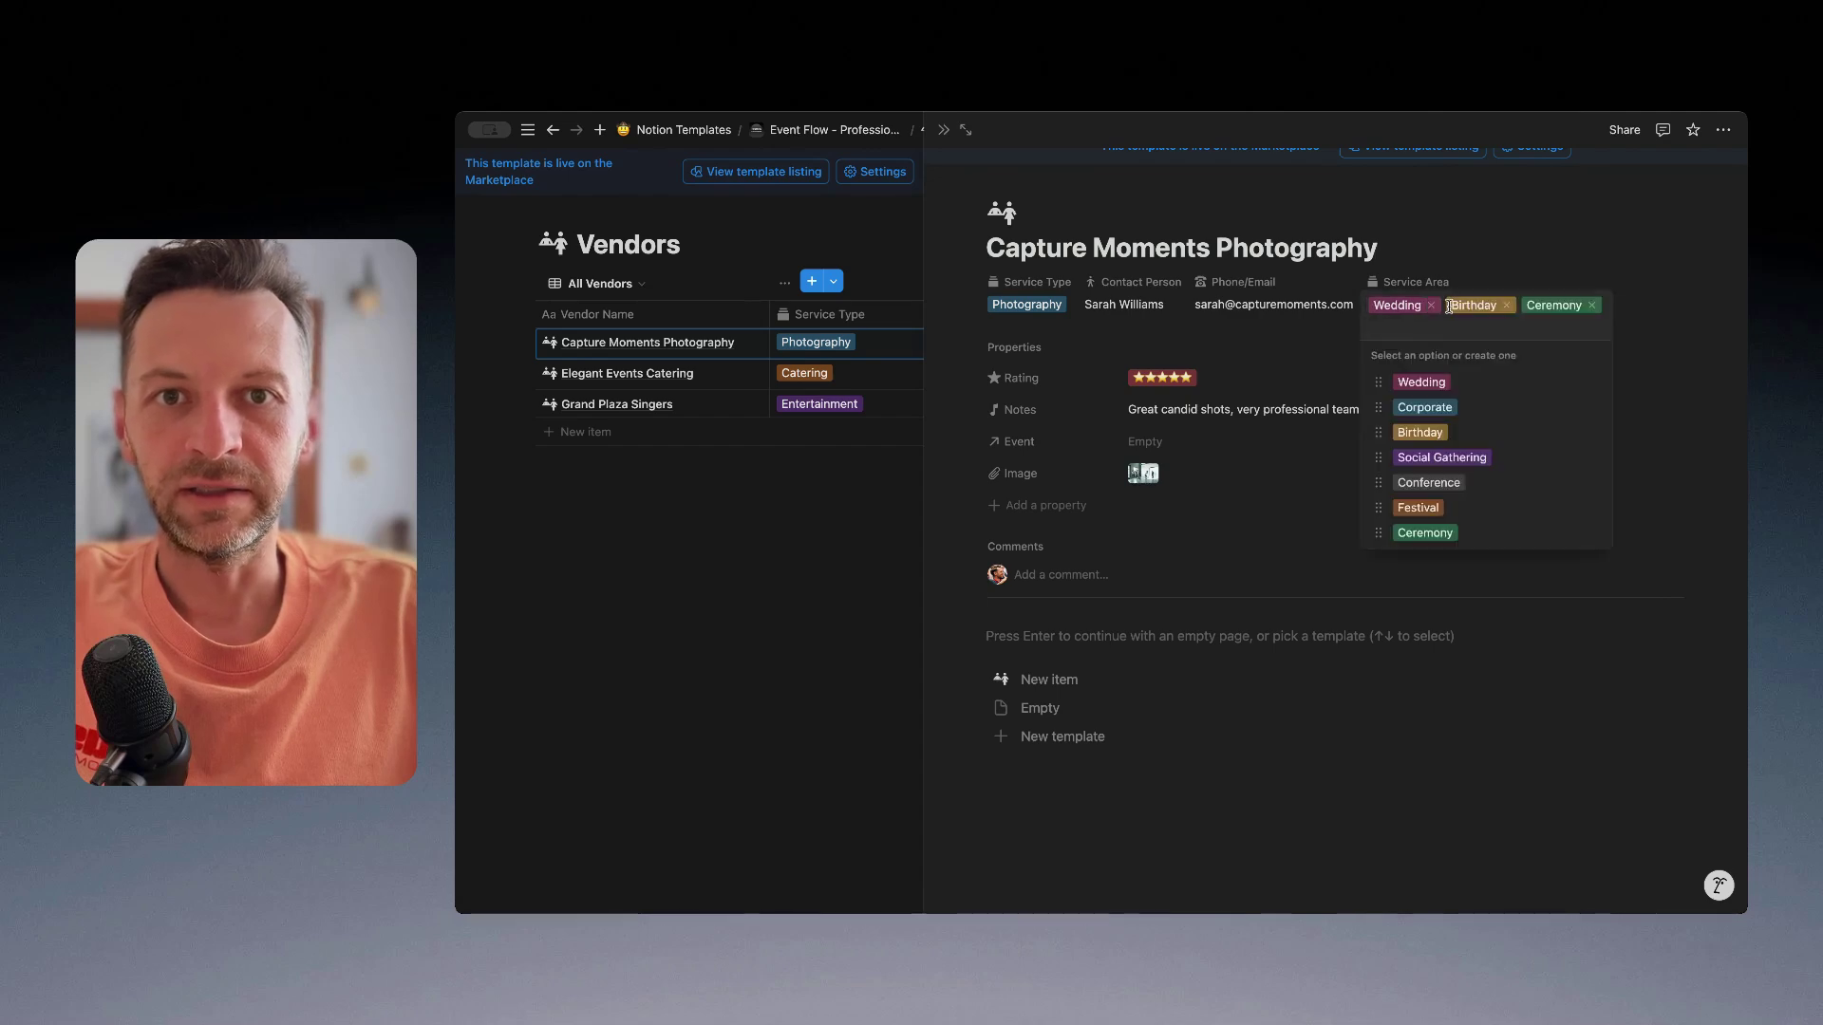
{"action": "left_click", "coordinate": [826, 546]}
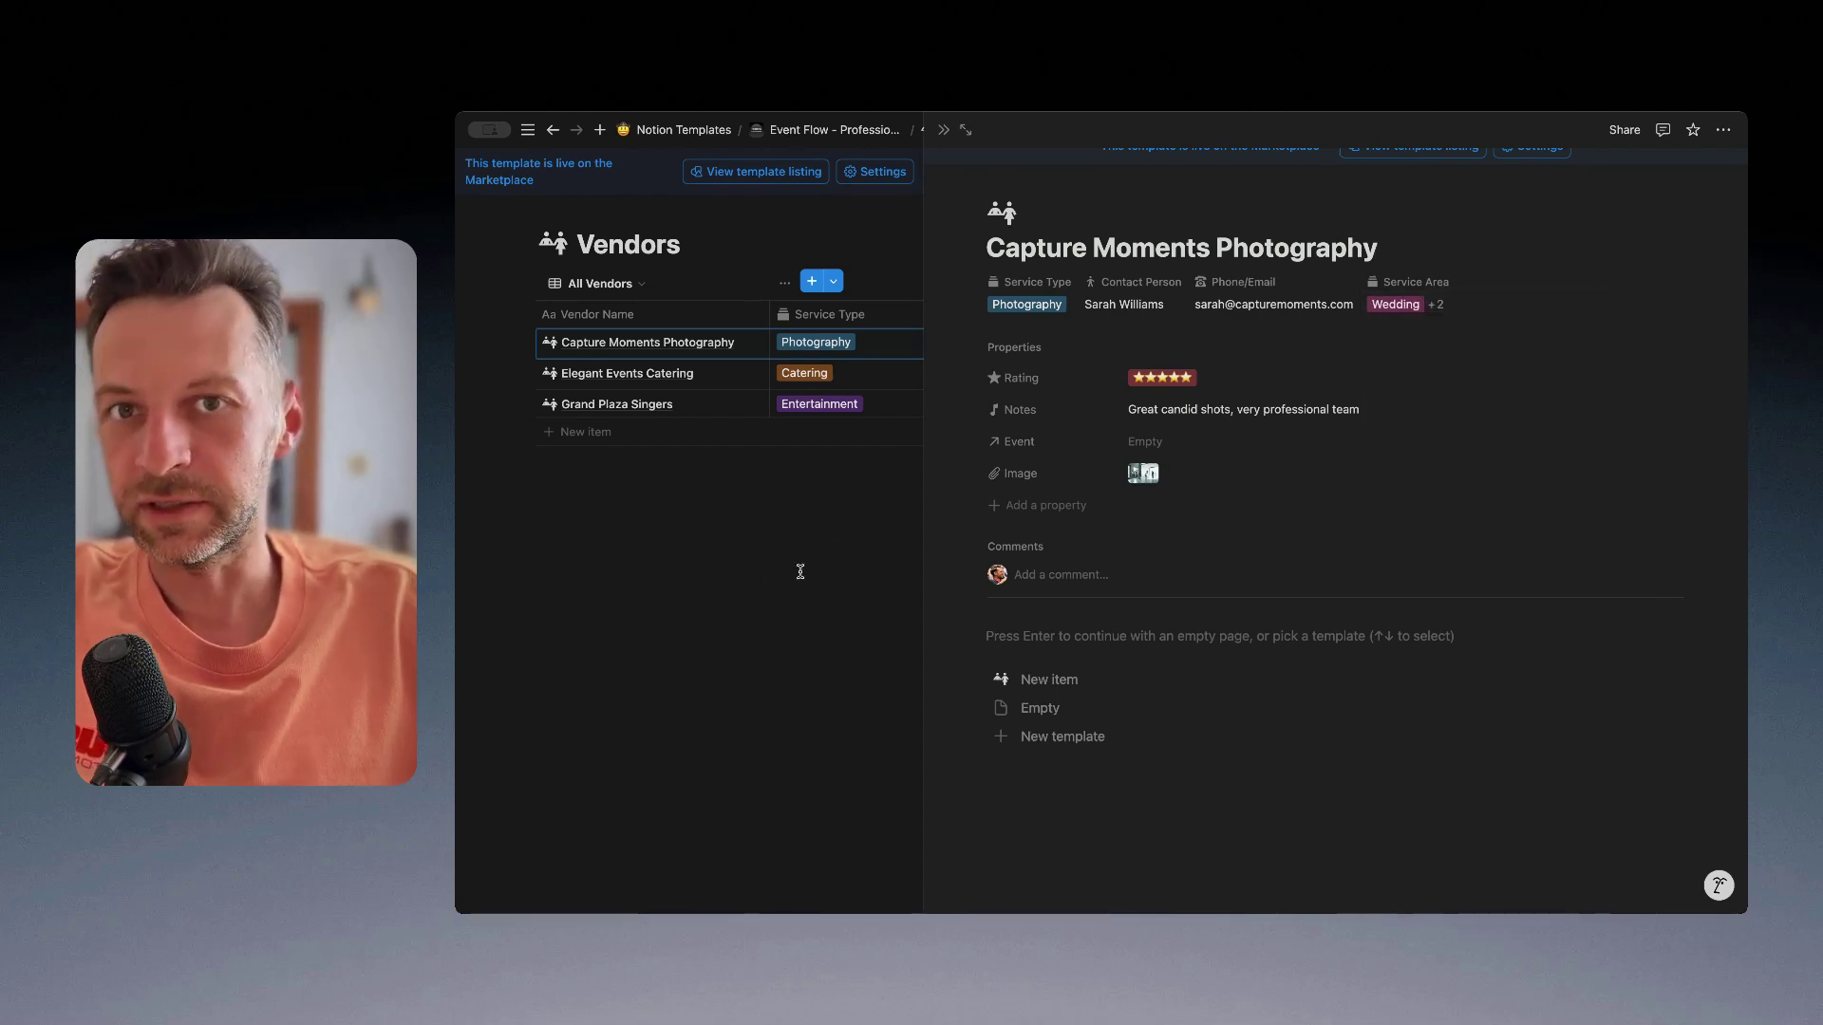
{"action": "left_click", "coordinate": [800, 572]}
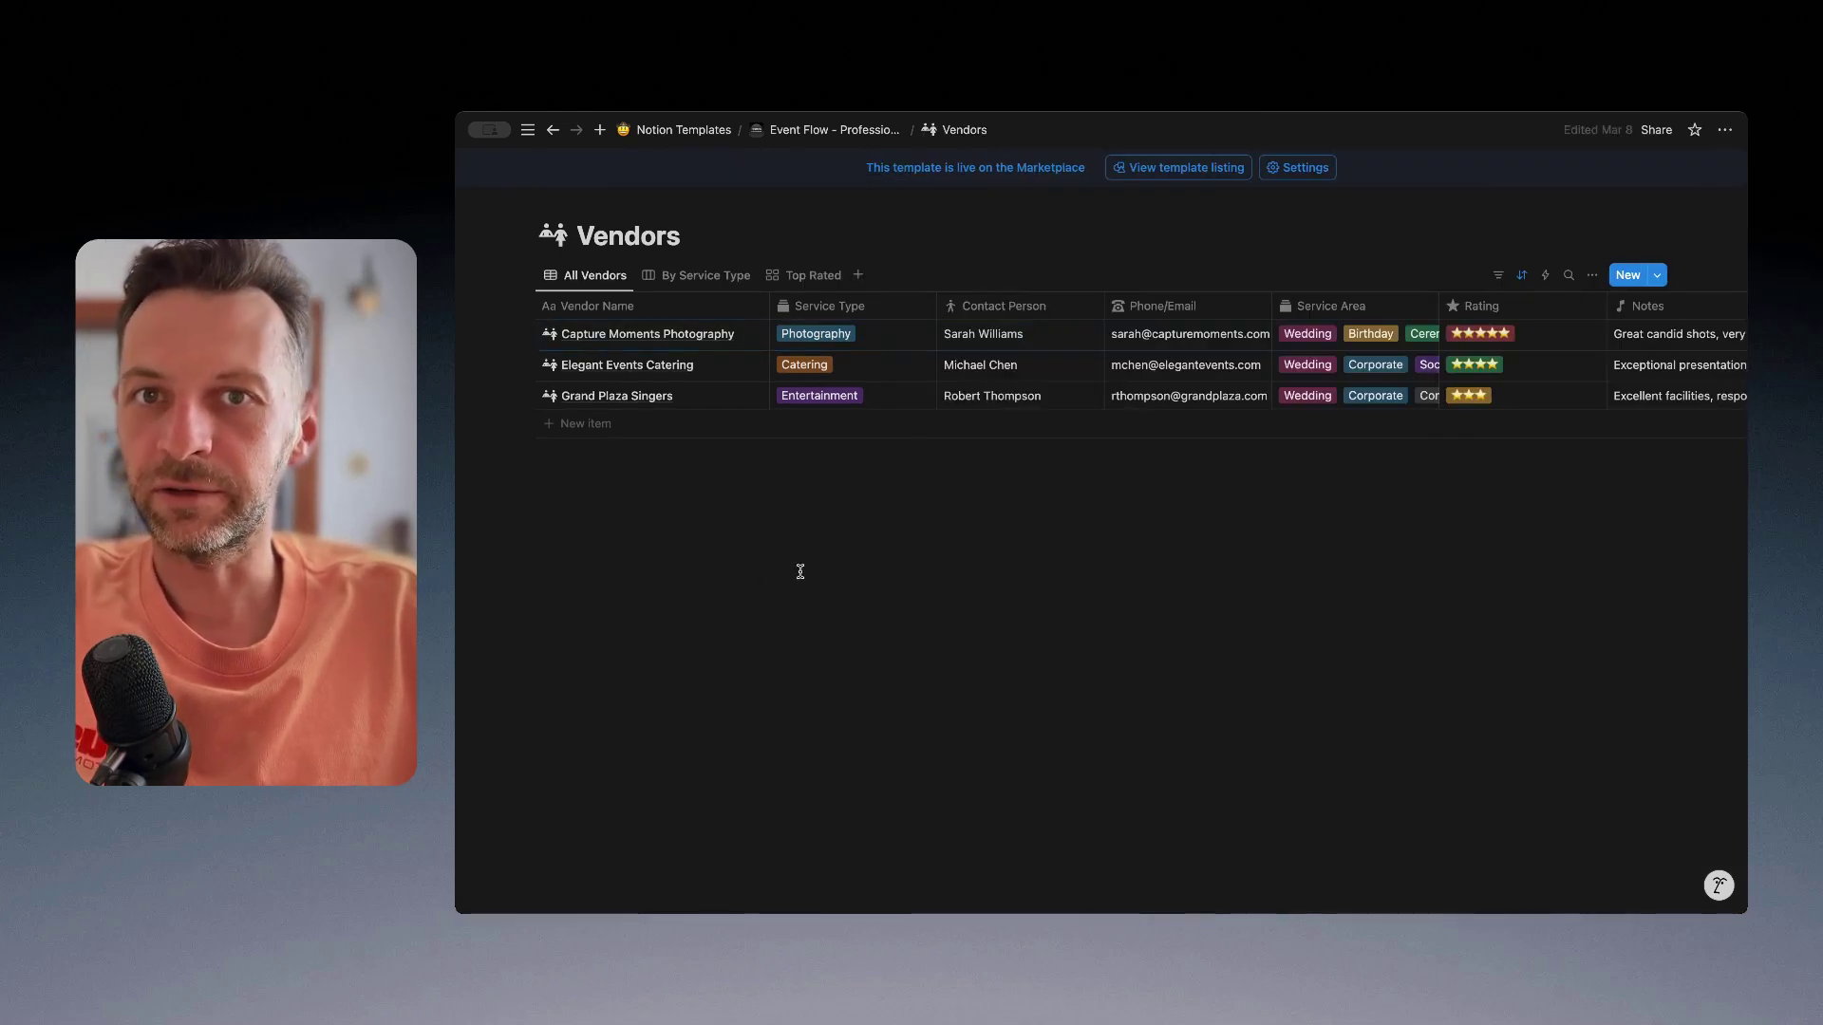
- Go back to the Event Flow dashboard, open the Venues database, and look through all columns of its table
{"action": "left_click", "coordinate": [825, 139]}
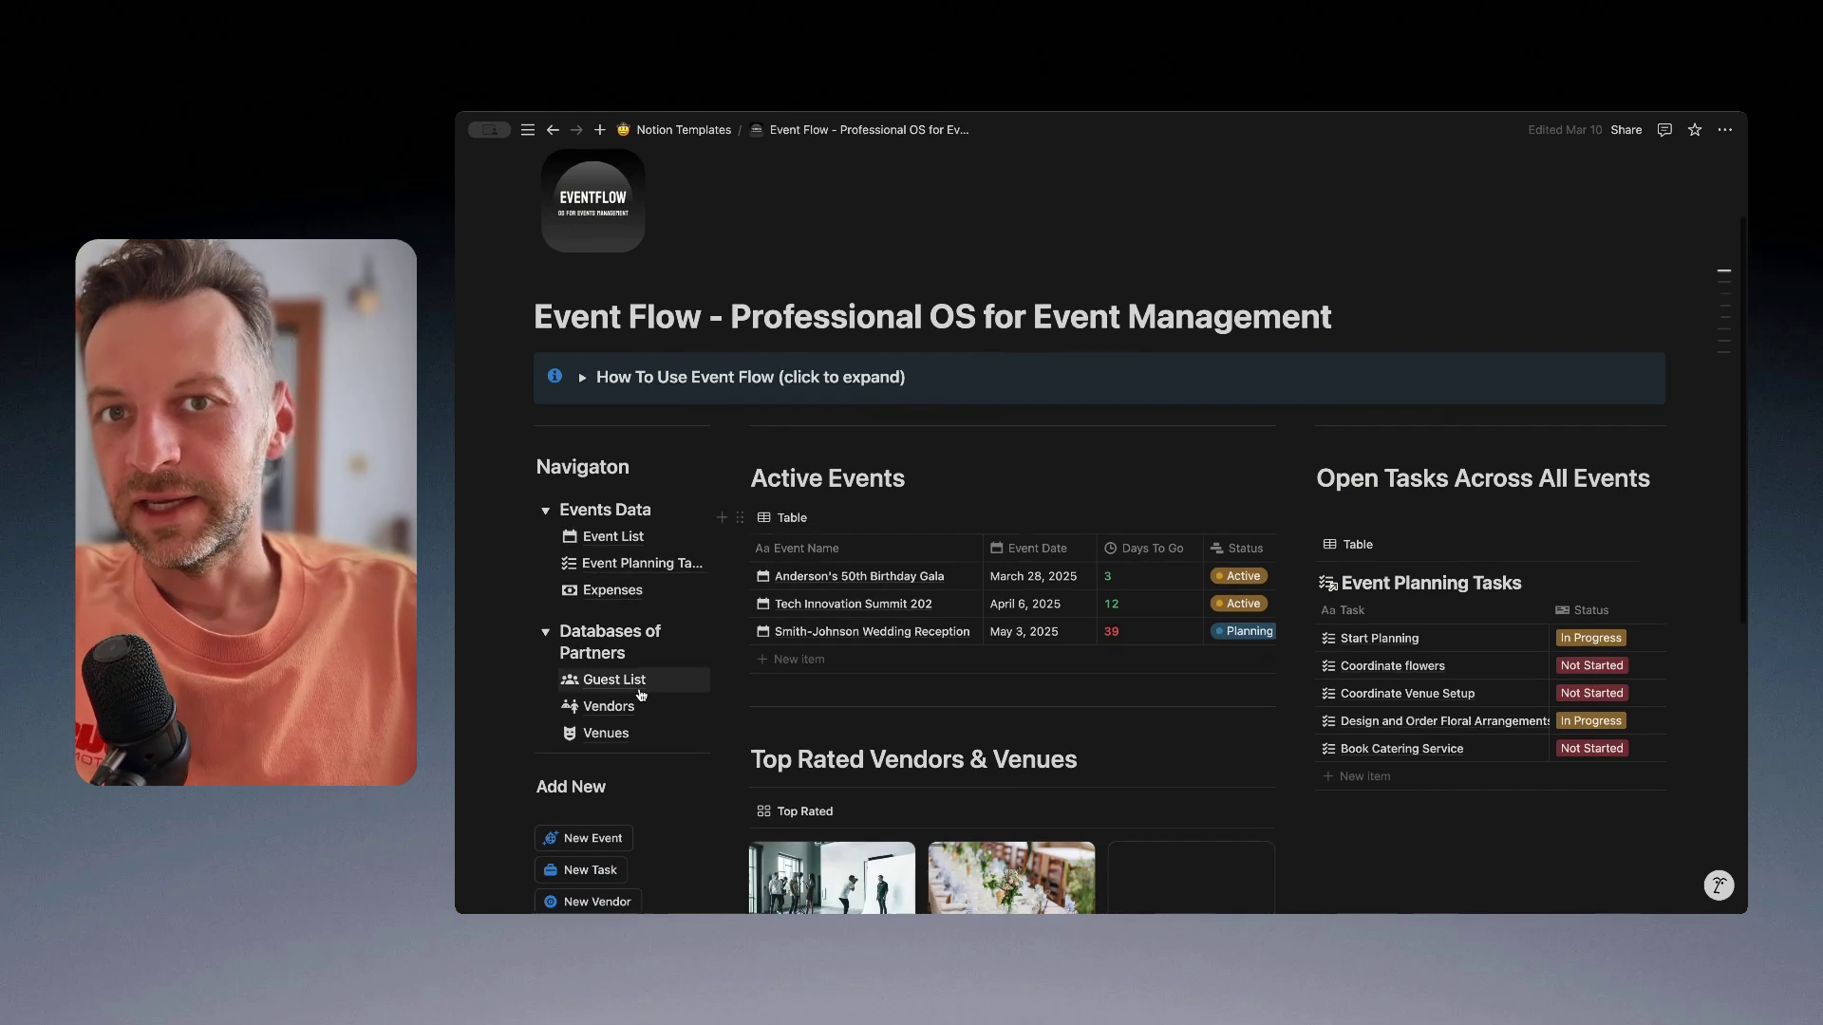
{"action": "left_click", "coordinate": [632, 734]}
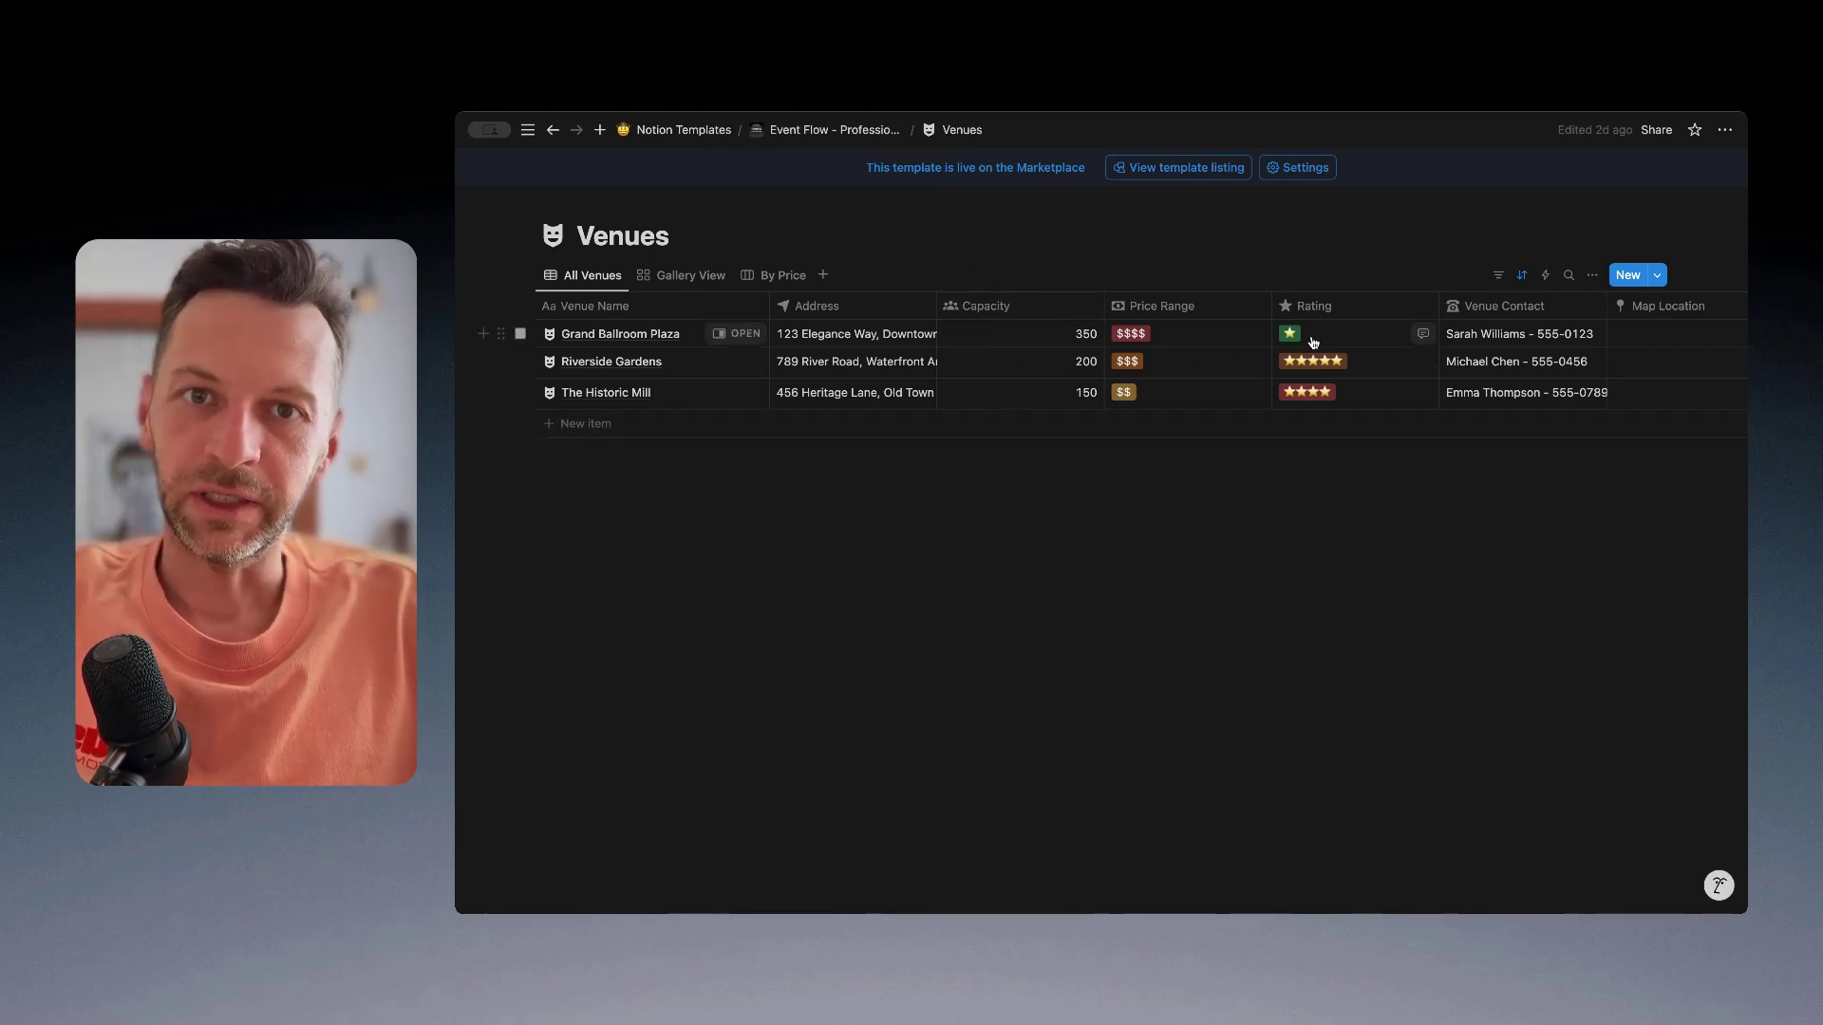
{"action": "scroll", "coordinate": [1600, 344], "scroll_direction": "right", "scroll_amount": 5}
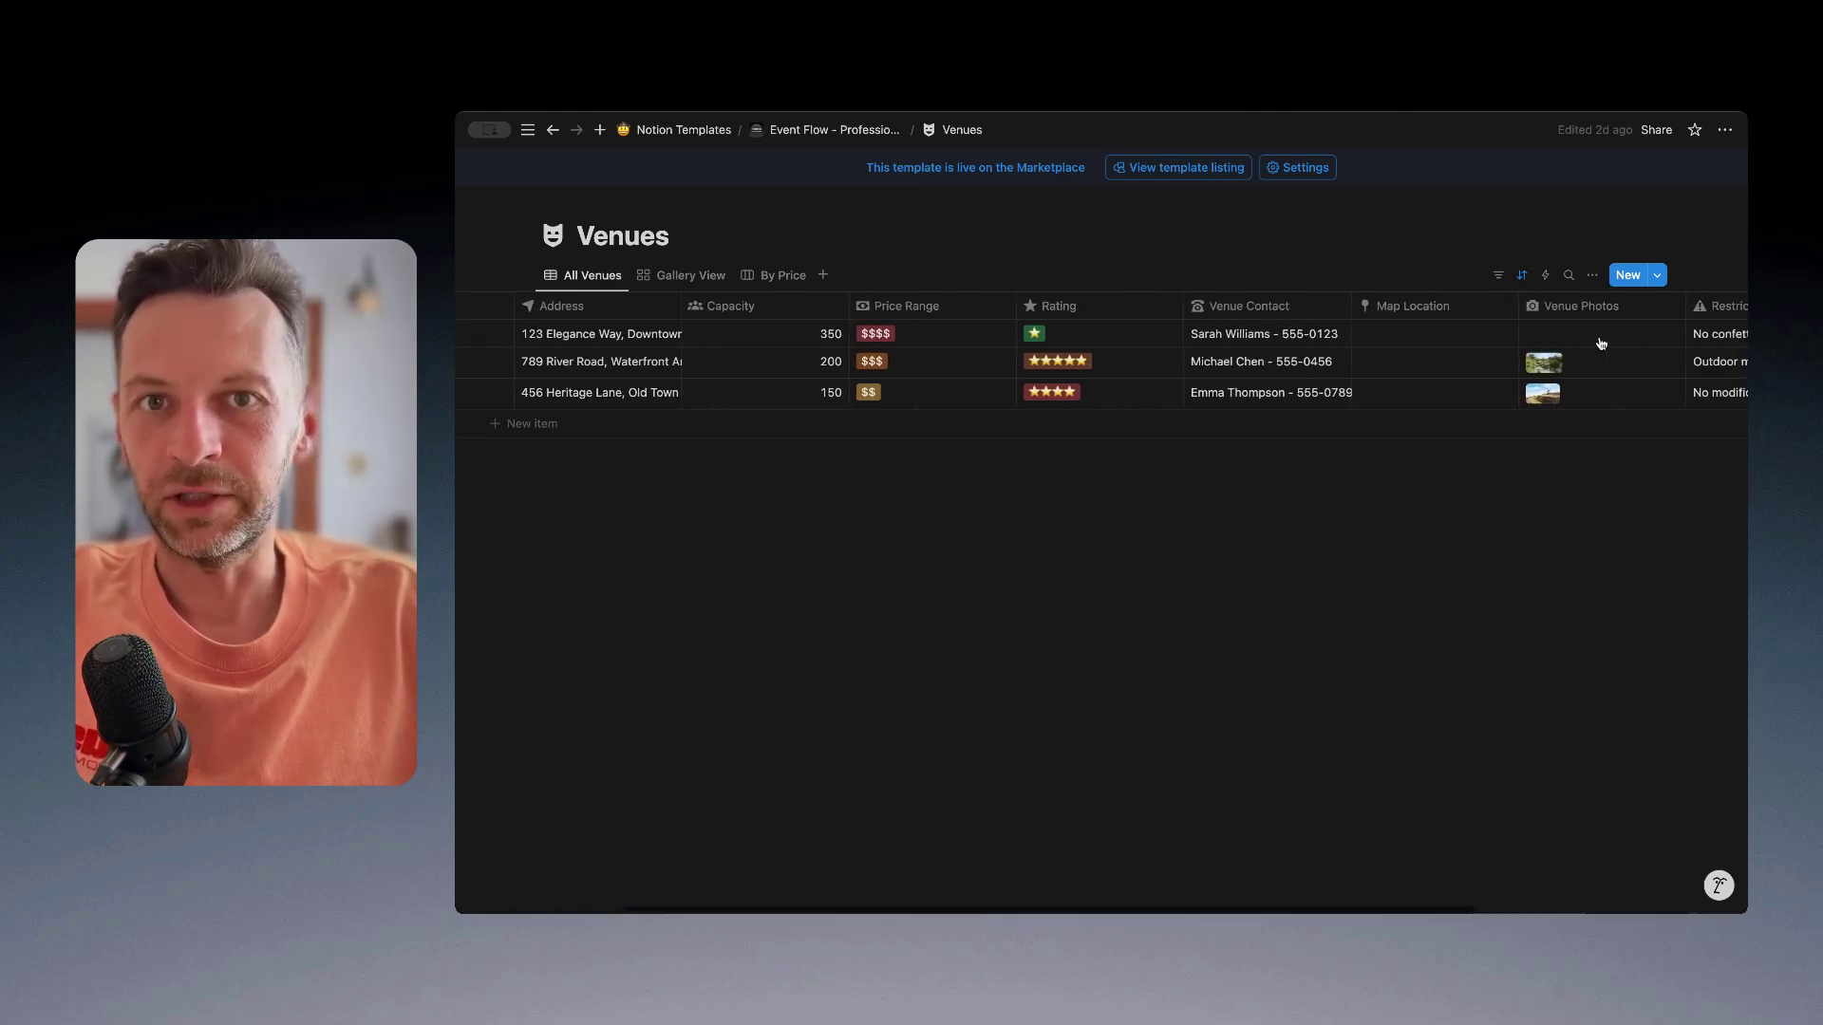
{"action": "scroll", "coordinate": [1601, 344], "scroll_direction": "right", "scroll_amount": 2}
{"action": "scroll", "coordinate": [1600, 343], "scroll_direction": "left", "scroll_amount": 7}
- Return to the Event Flow dashboard and open the 50th birthday gala from Active Events in side peek
{"action": "left_click", "coordinate": [792, 131]}
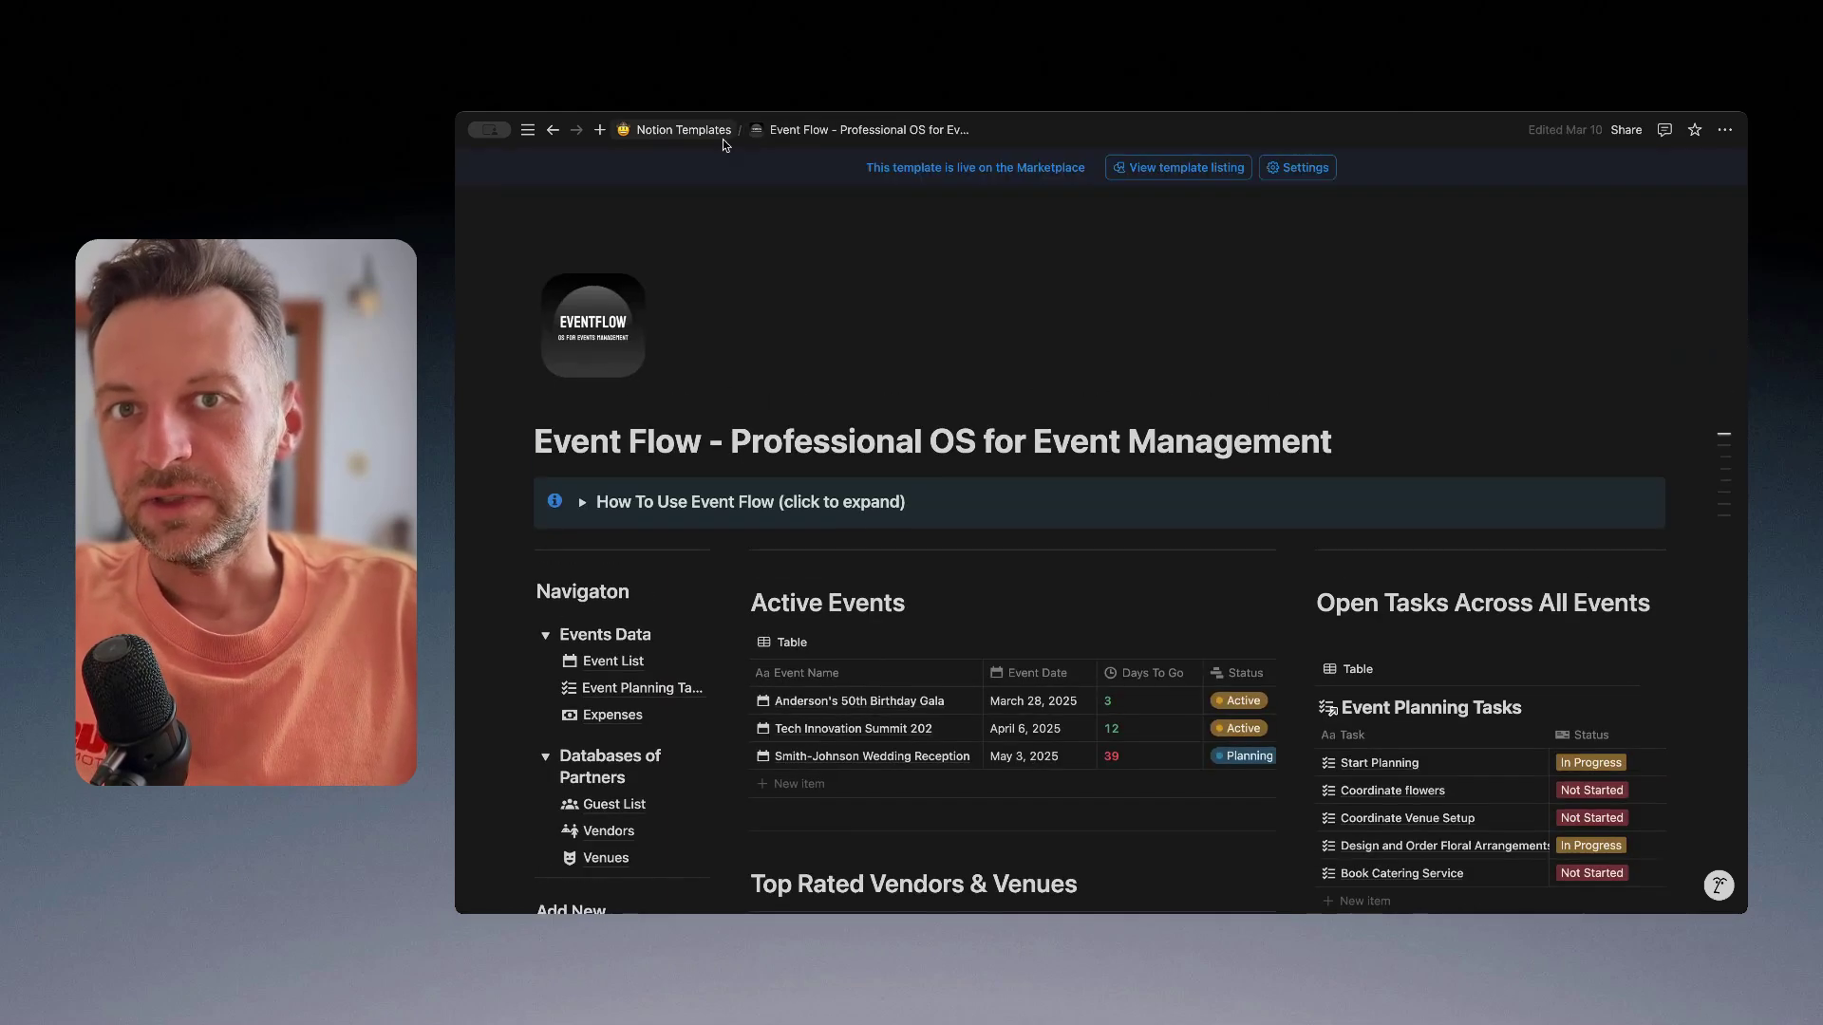
{"action": "scroll", "coordinate": [717, 717], "scroll_direction": "down", "scroll_amount": 2}
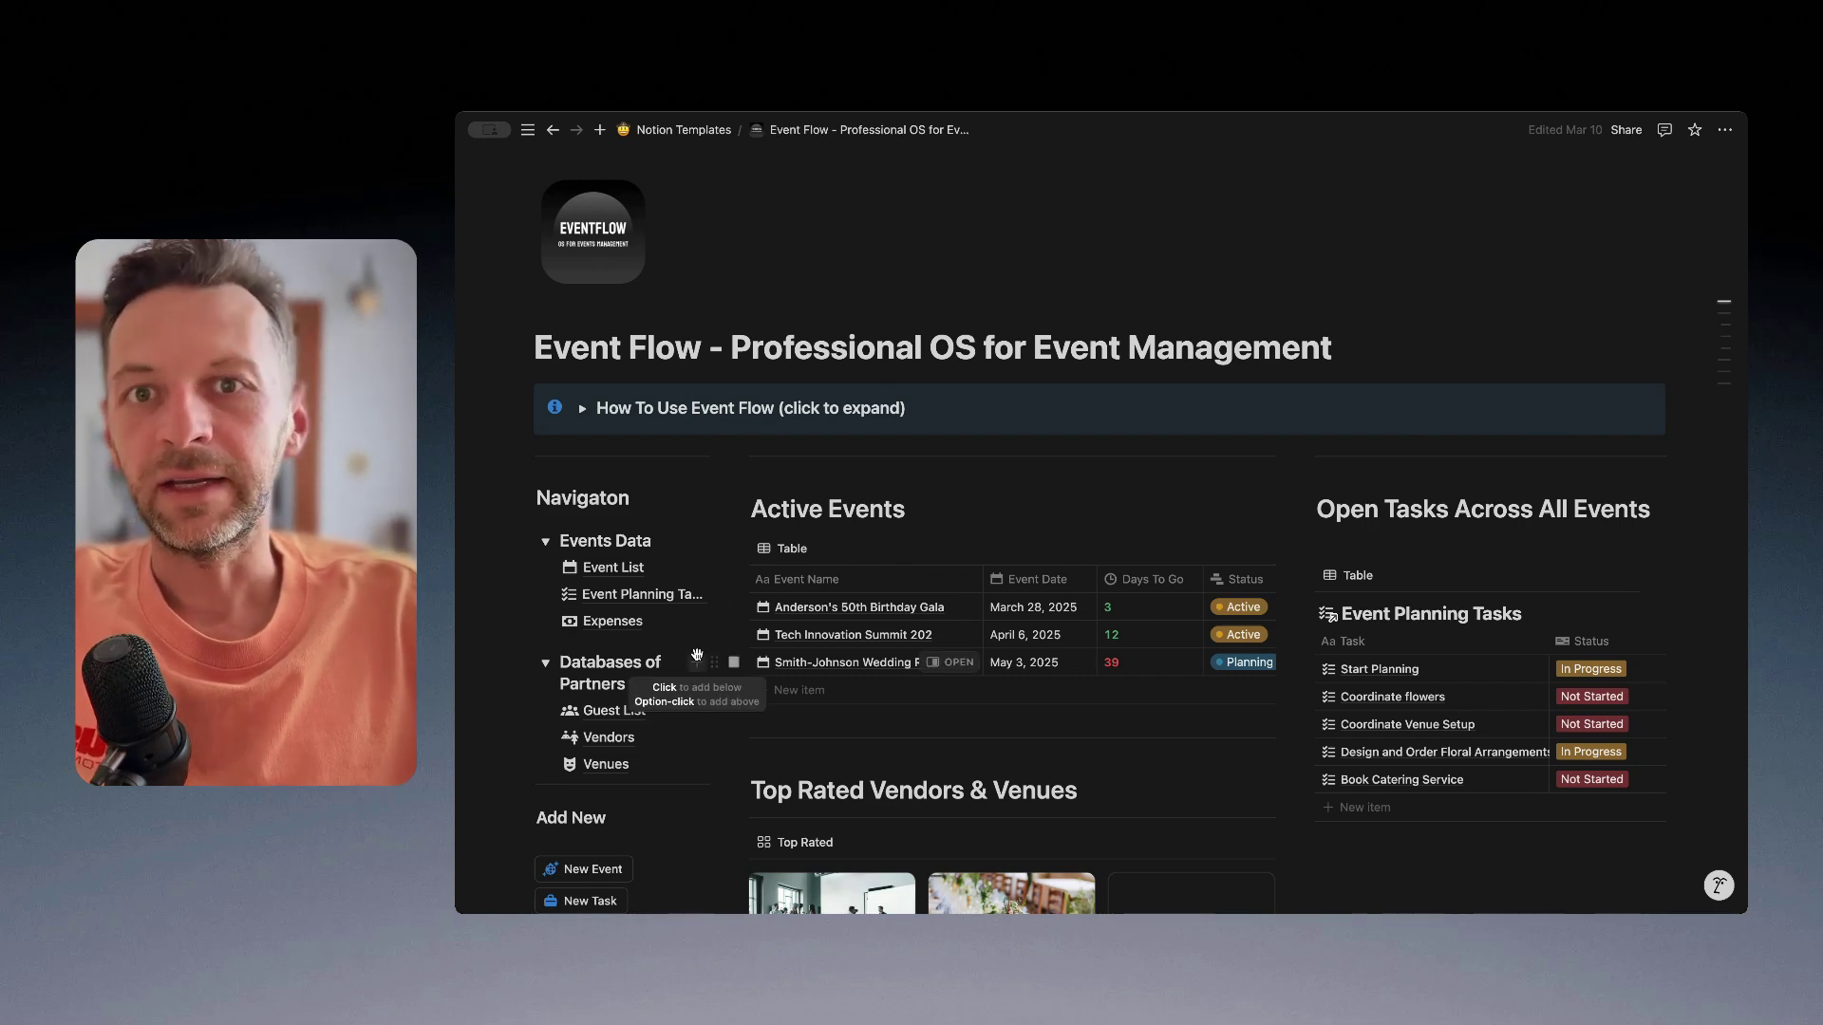
{"action": "scroll", "coordinate": [687, 631], "scroll_direction": "down", "scroll_amount": 1}
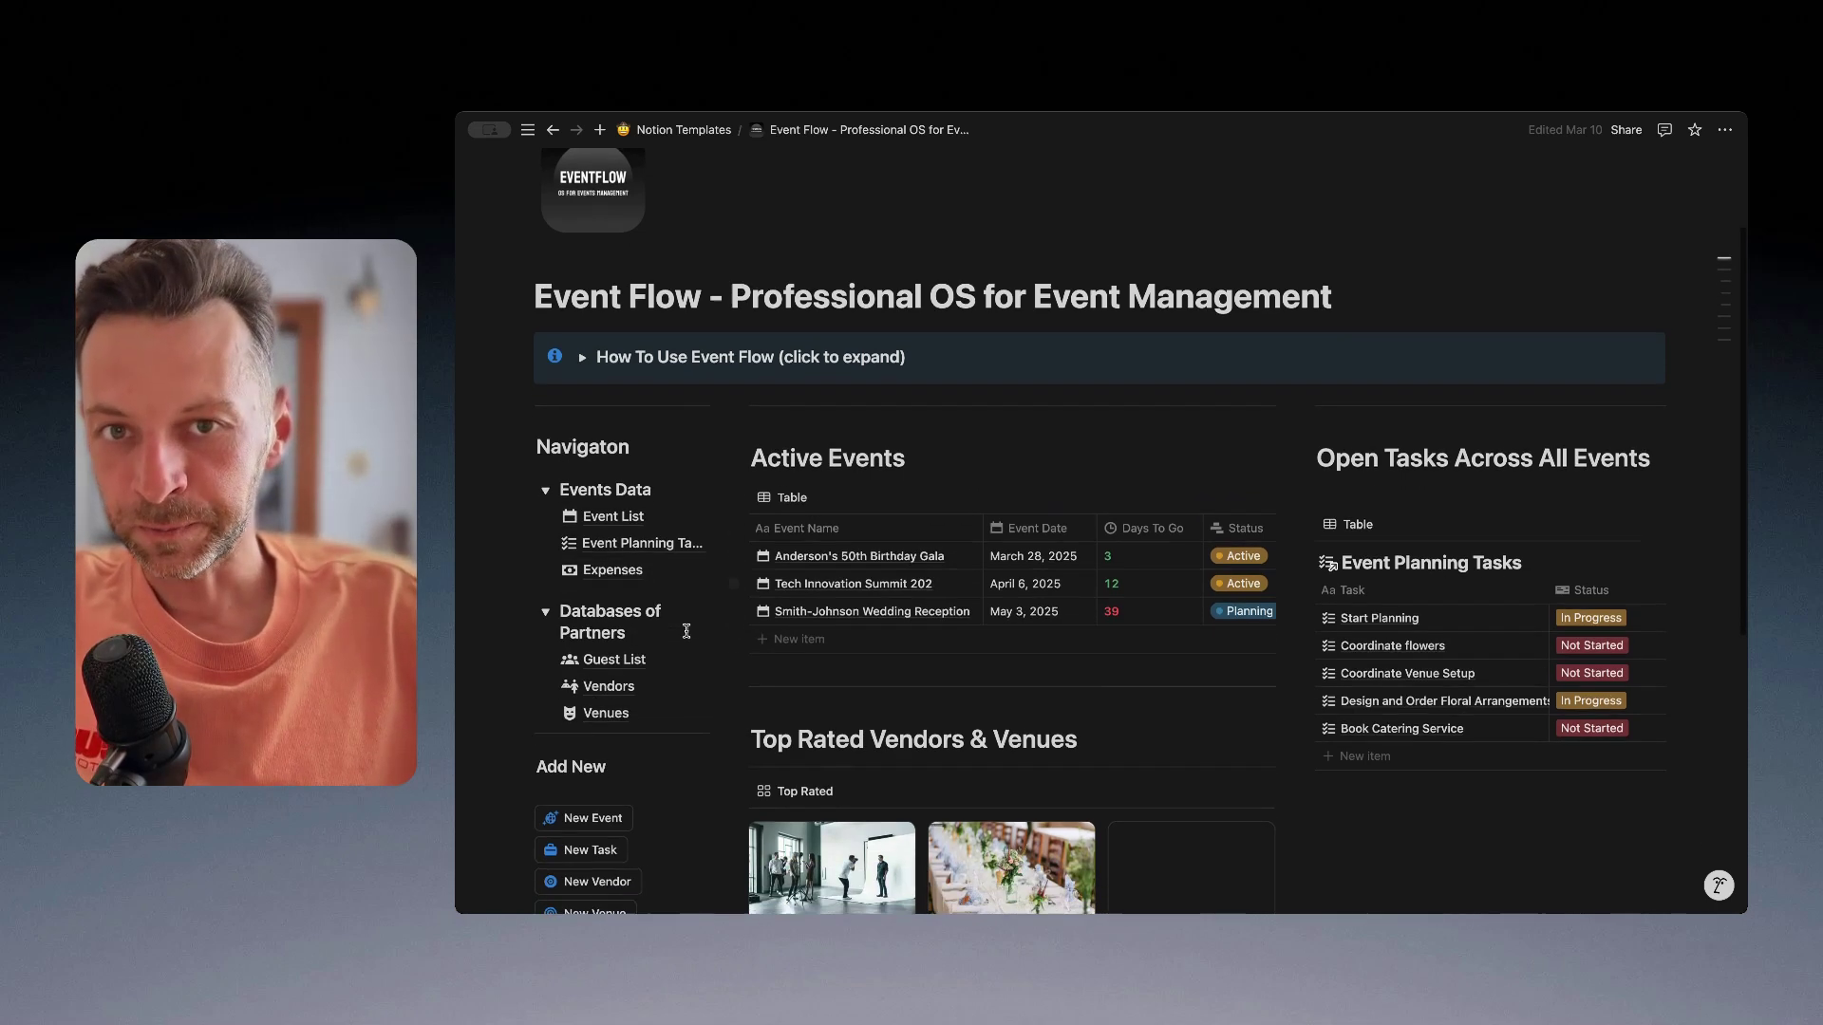
{"action": "scroll", "coordinate": [687, 631], "scroll_direction": "down", "scroll_amount": 1}
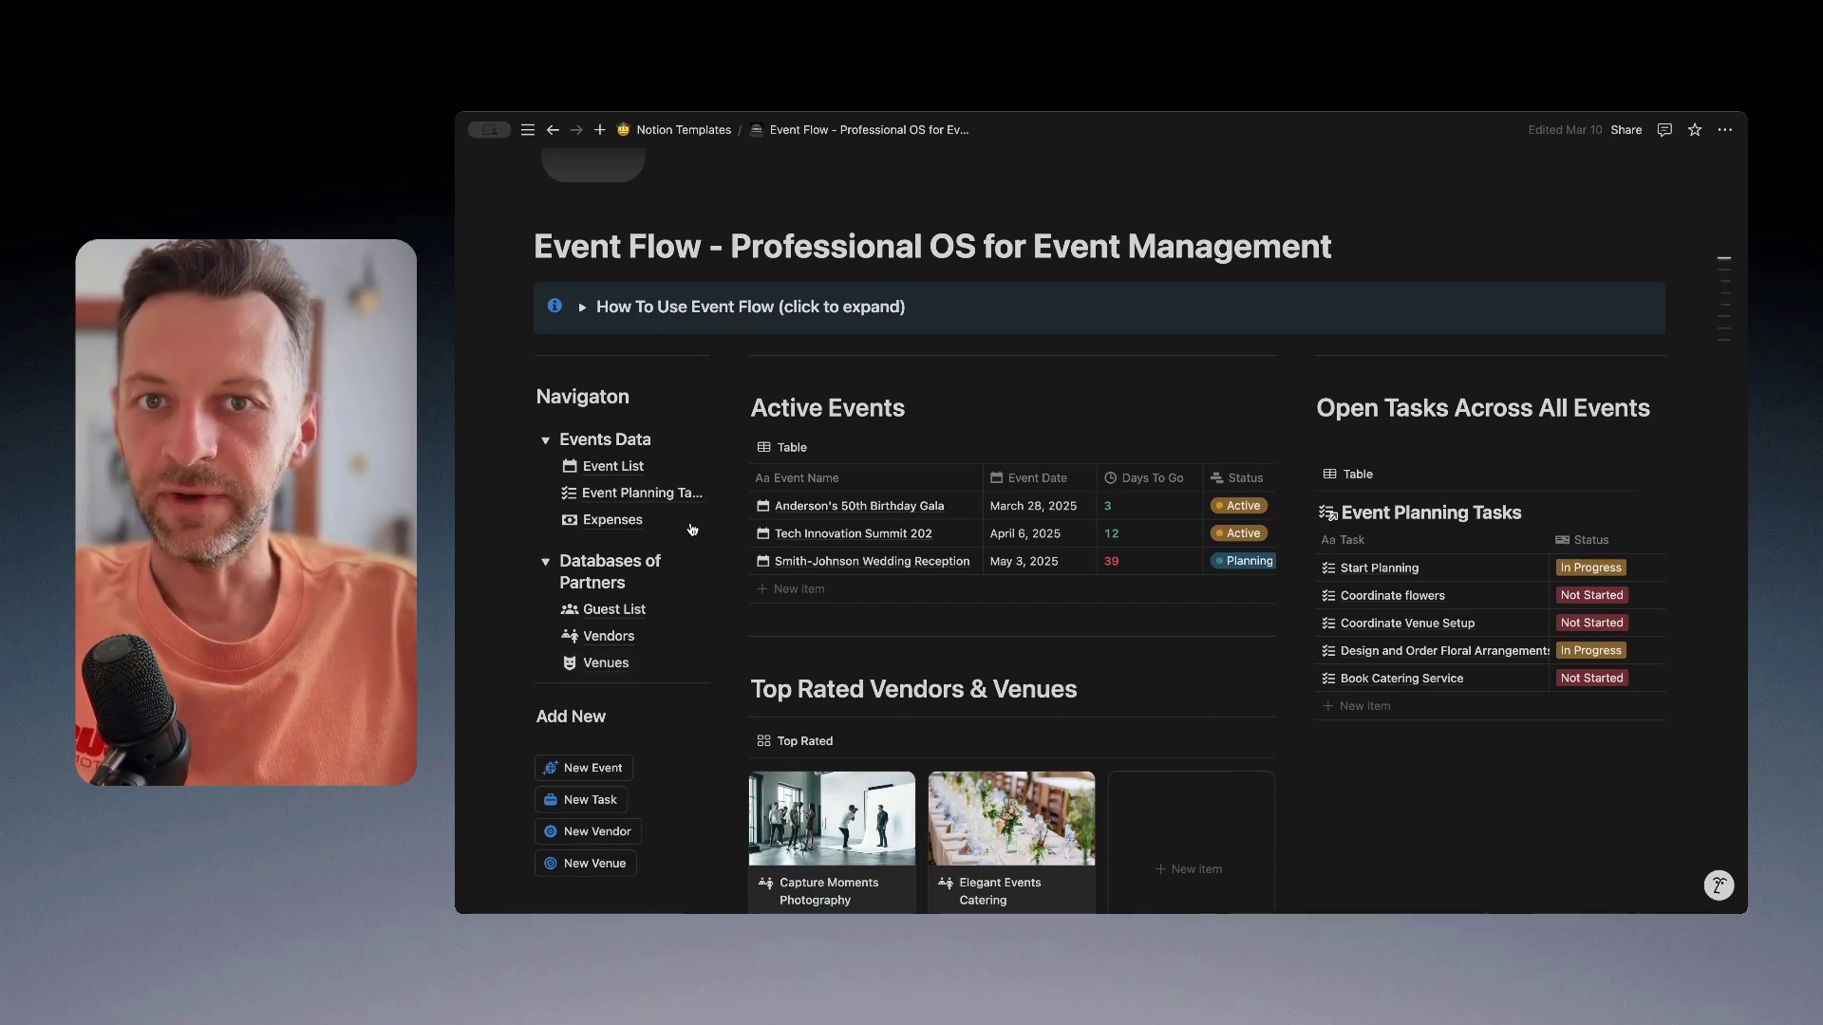
{"action": "scroll", "coordinate": [760, 589], "scroll_direction": "down", "scroll_amount": 1}
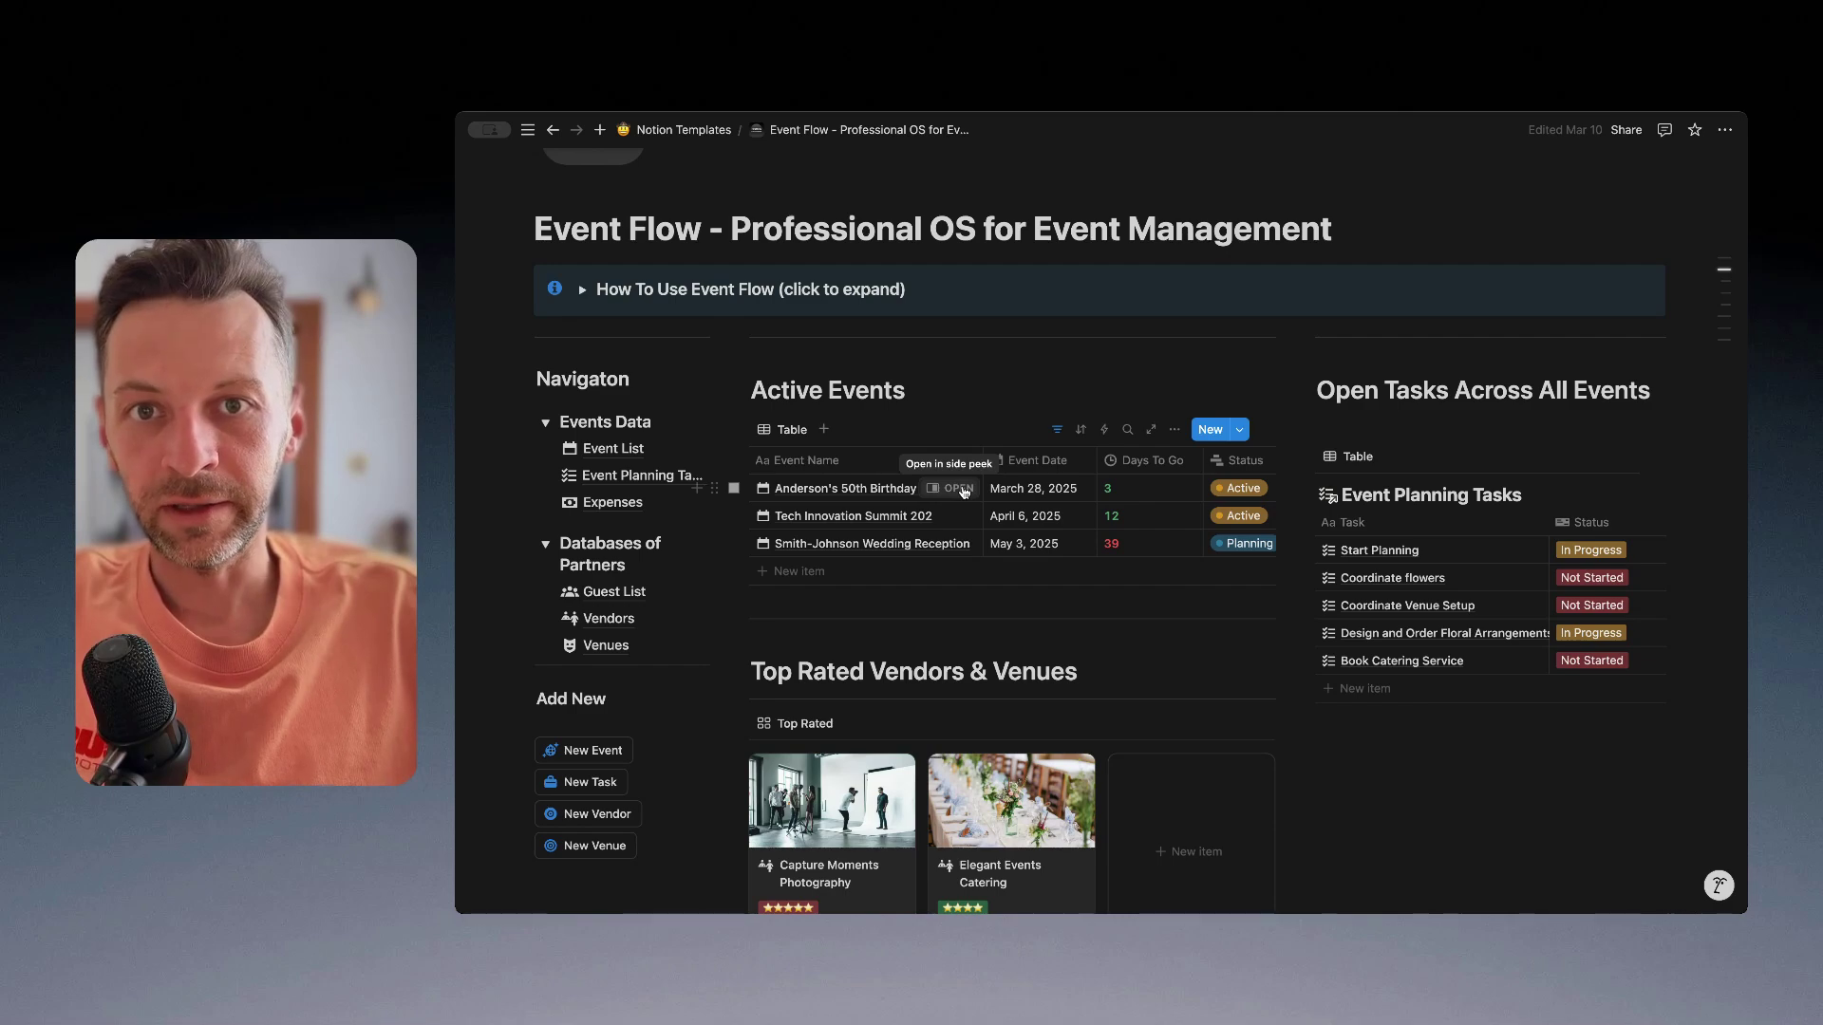
{"action": "left_click", "coordinate": [964, 491]}
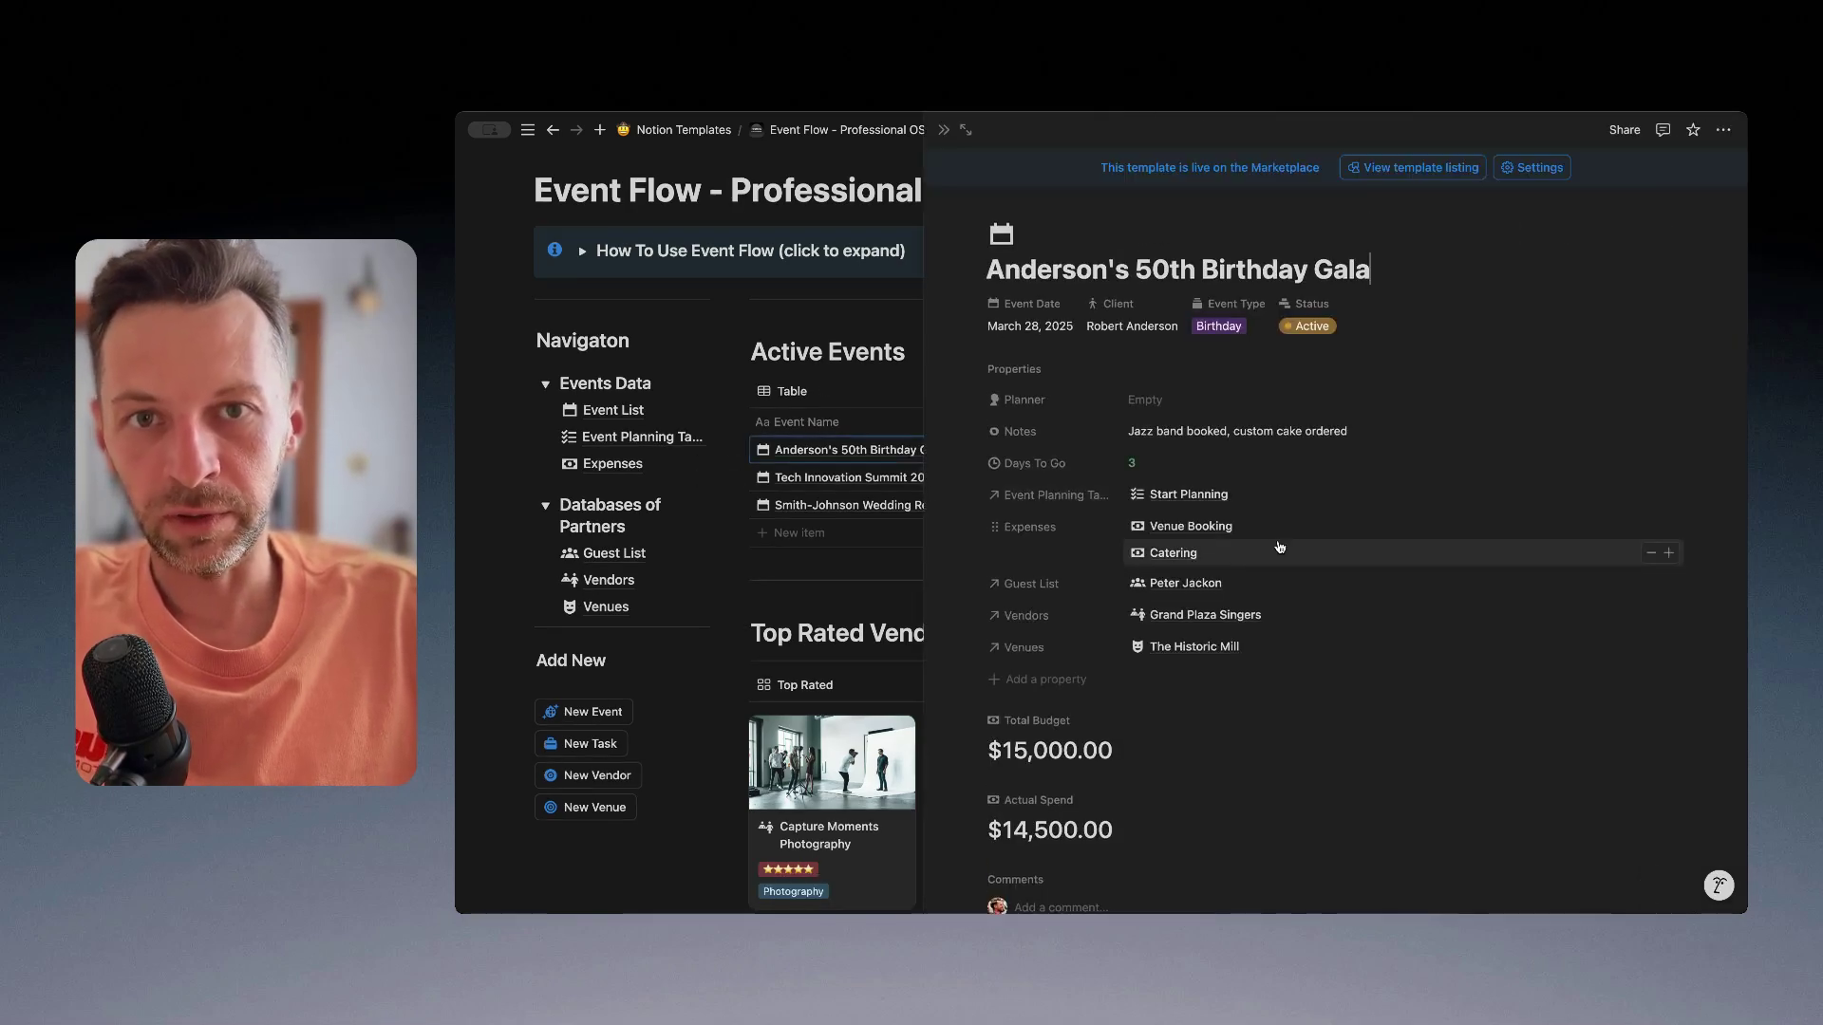
- Examine the birthday gala's properties, budget figures, notes area, planning tasks, and expenses
{"action": "scroll", "coordinate": [1376, 503], "scroll_direction": "down", "scroll_amount": 1}
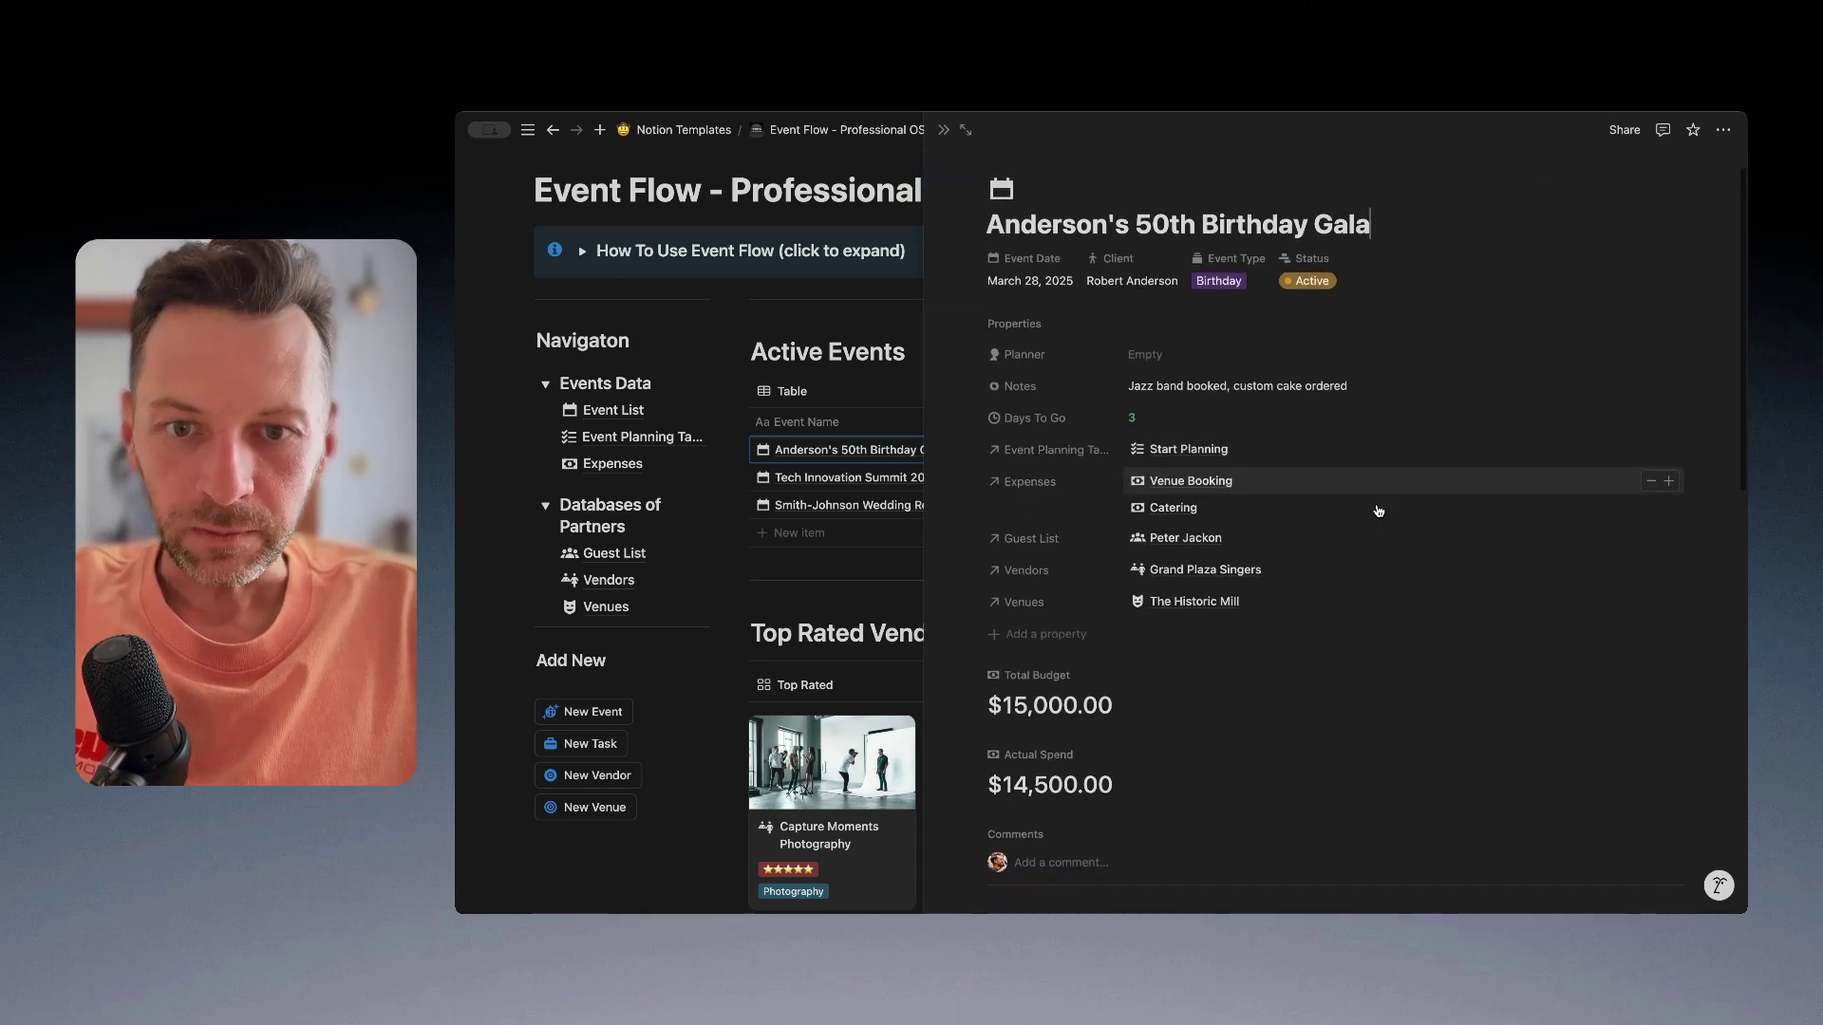
{"action": "scroll", "coordinate": [1377, 511], "scroll_direction": "down", "scroll_amount": 1}
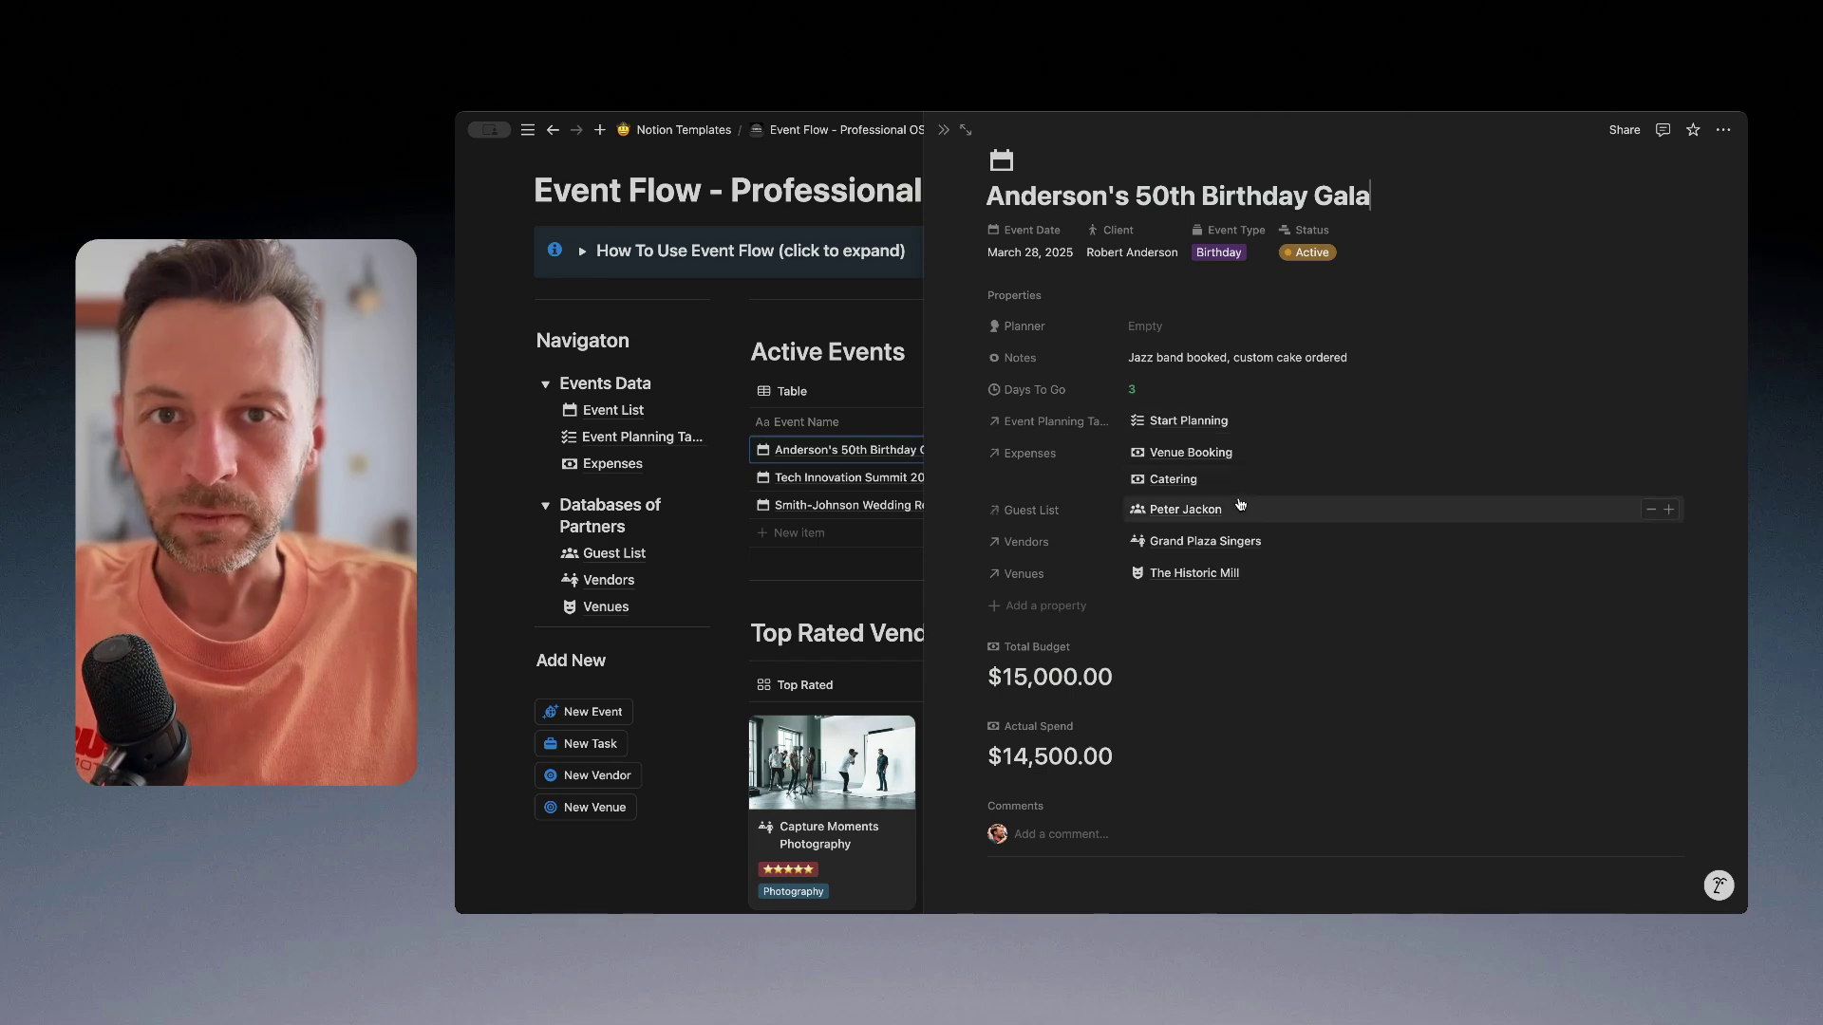
{"action": "scroll", "coordinate": [1240, 510], "scroll_direction": "down", "scroll_amount": 1}
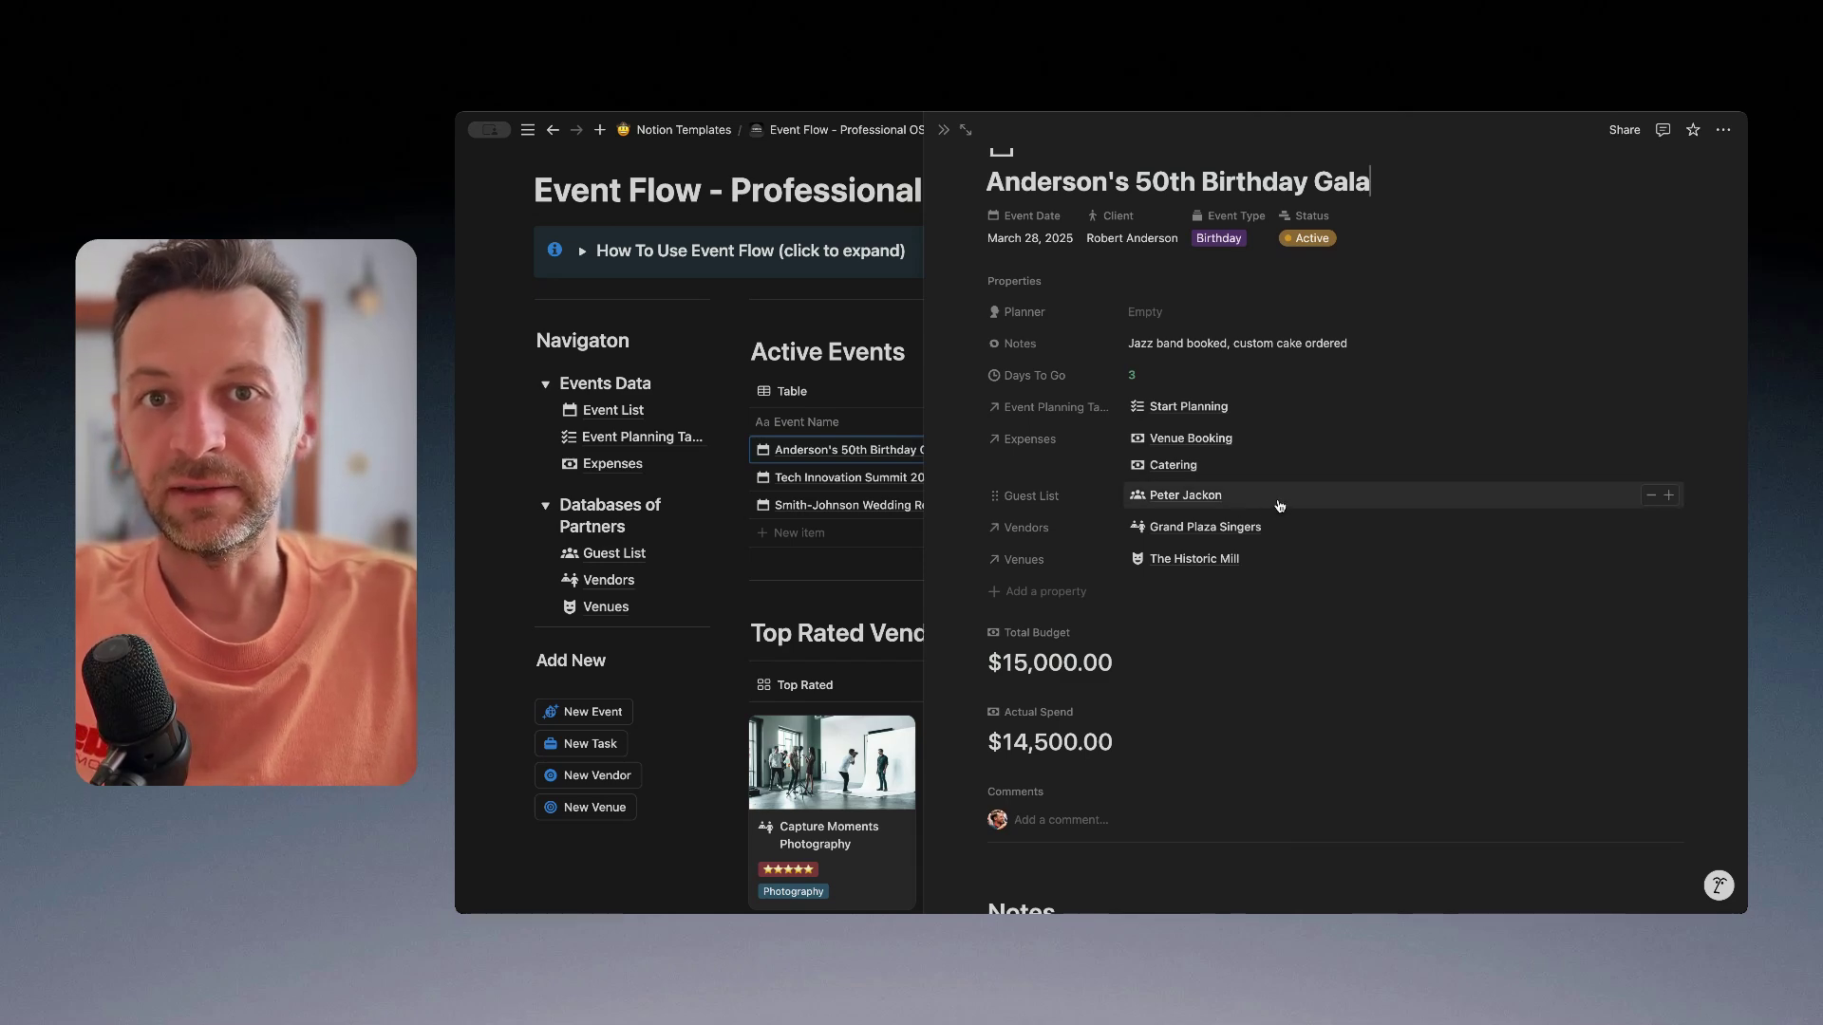
{"action": "scroll", "coordinate": [1194, 568], "scroll_direction": "down", "scroll_amount": 4}
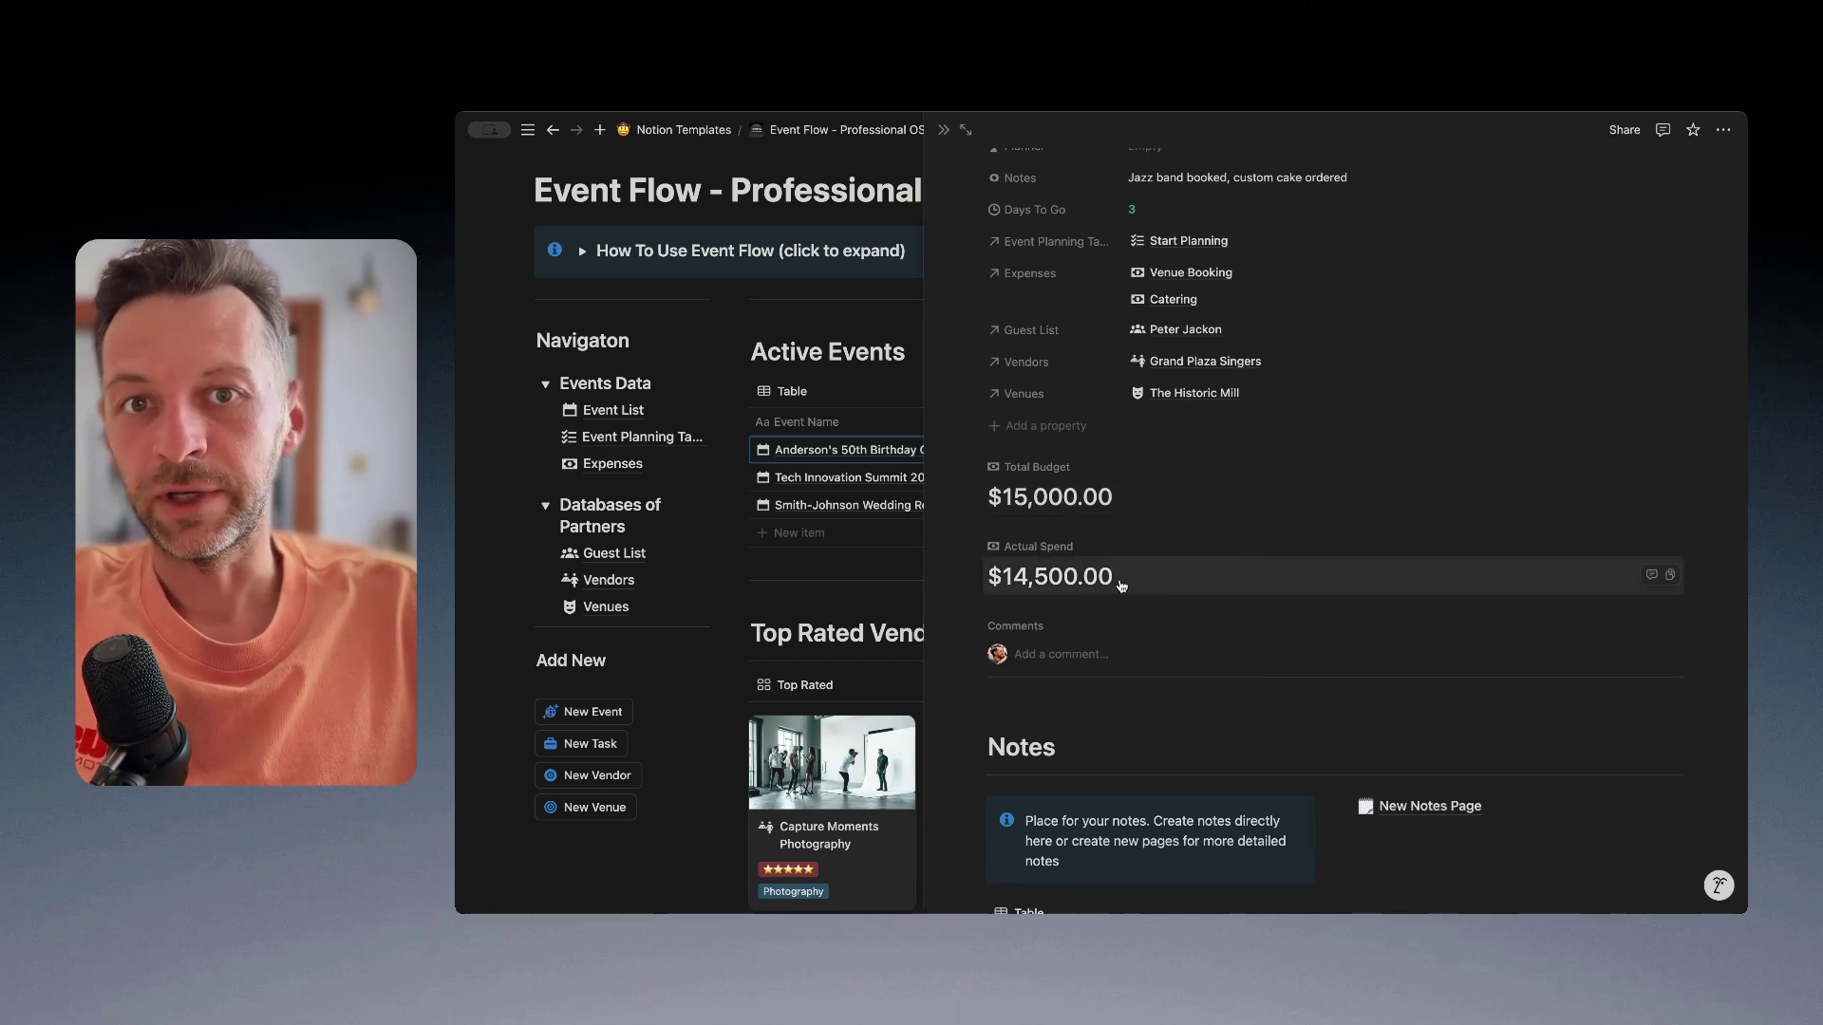
{"action": "scroll", "coordinate": [1191, 576], "scroll_direction": "down", "scroll_amount": 5}
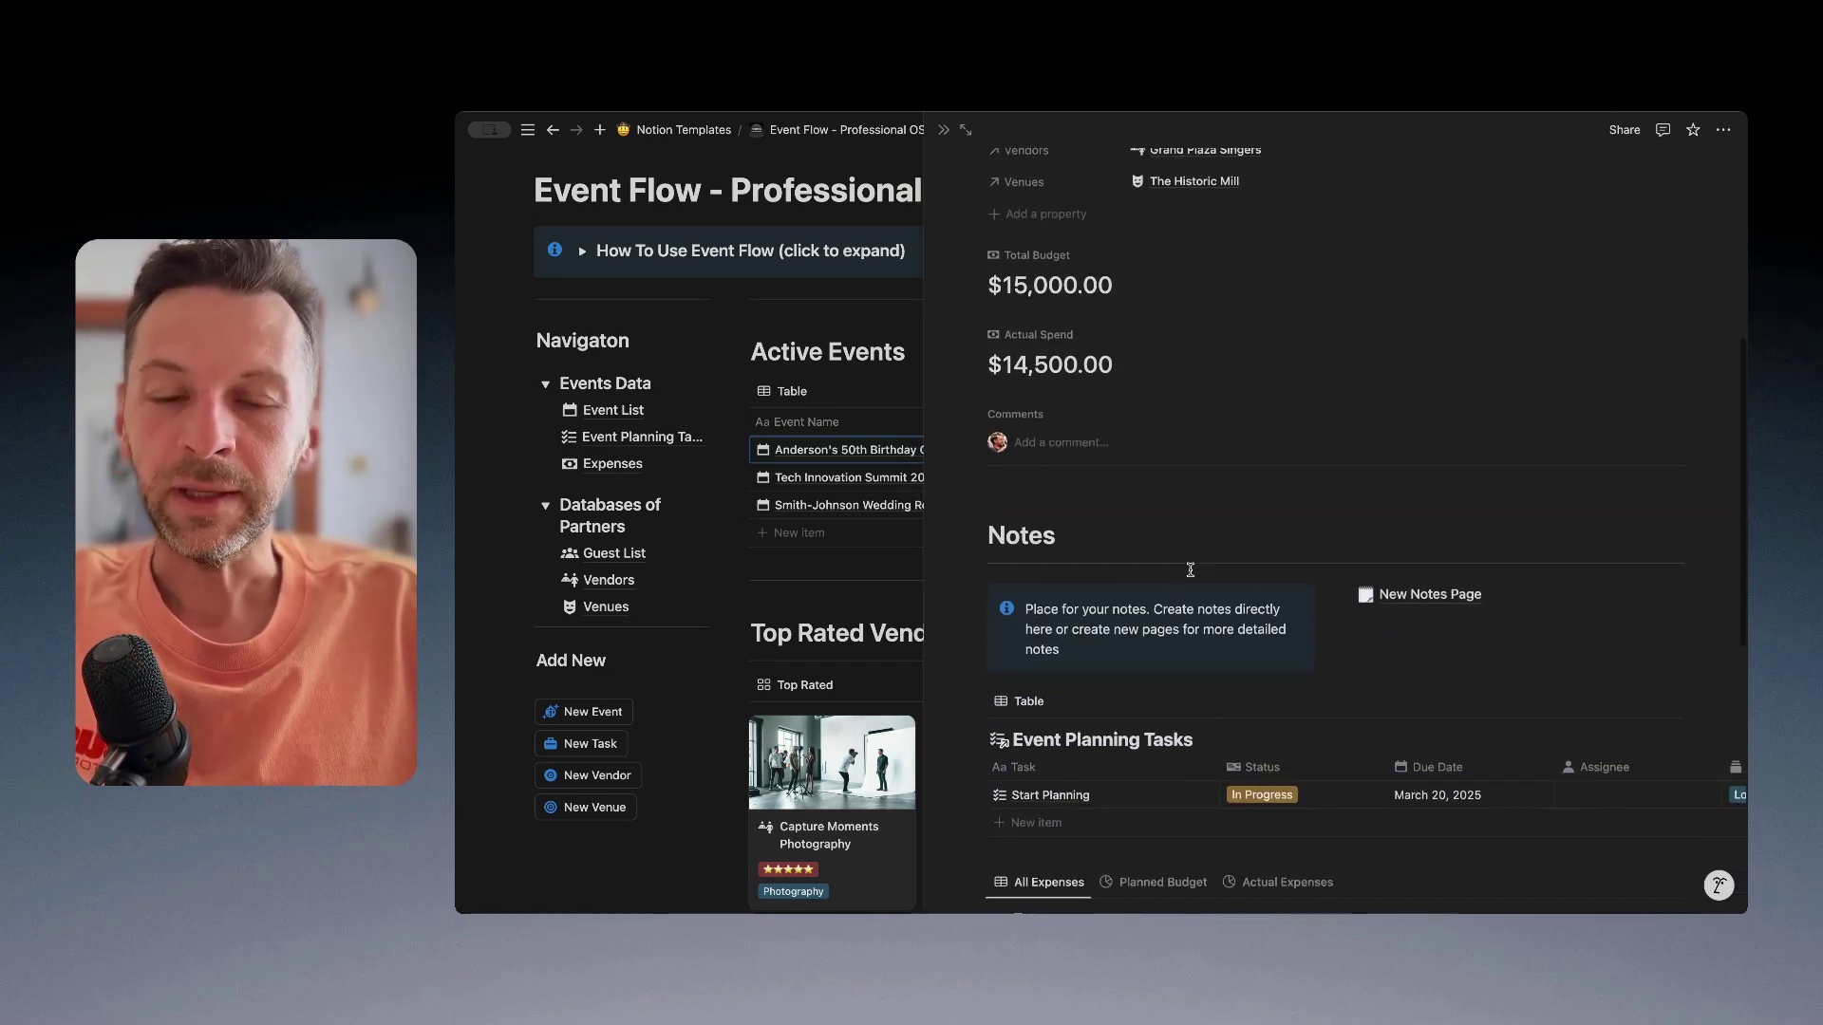
{"action": "scroll", "coordinate": [1191, 569], "scroll_direction": "down", "scroll_amount": 2}
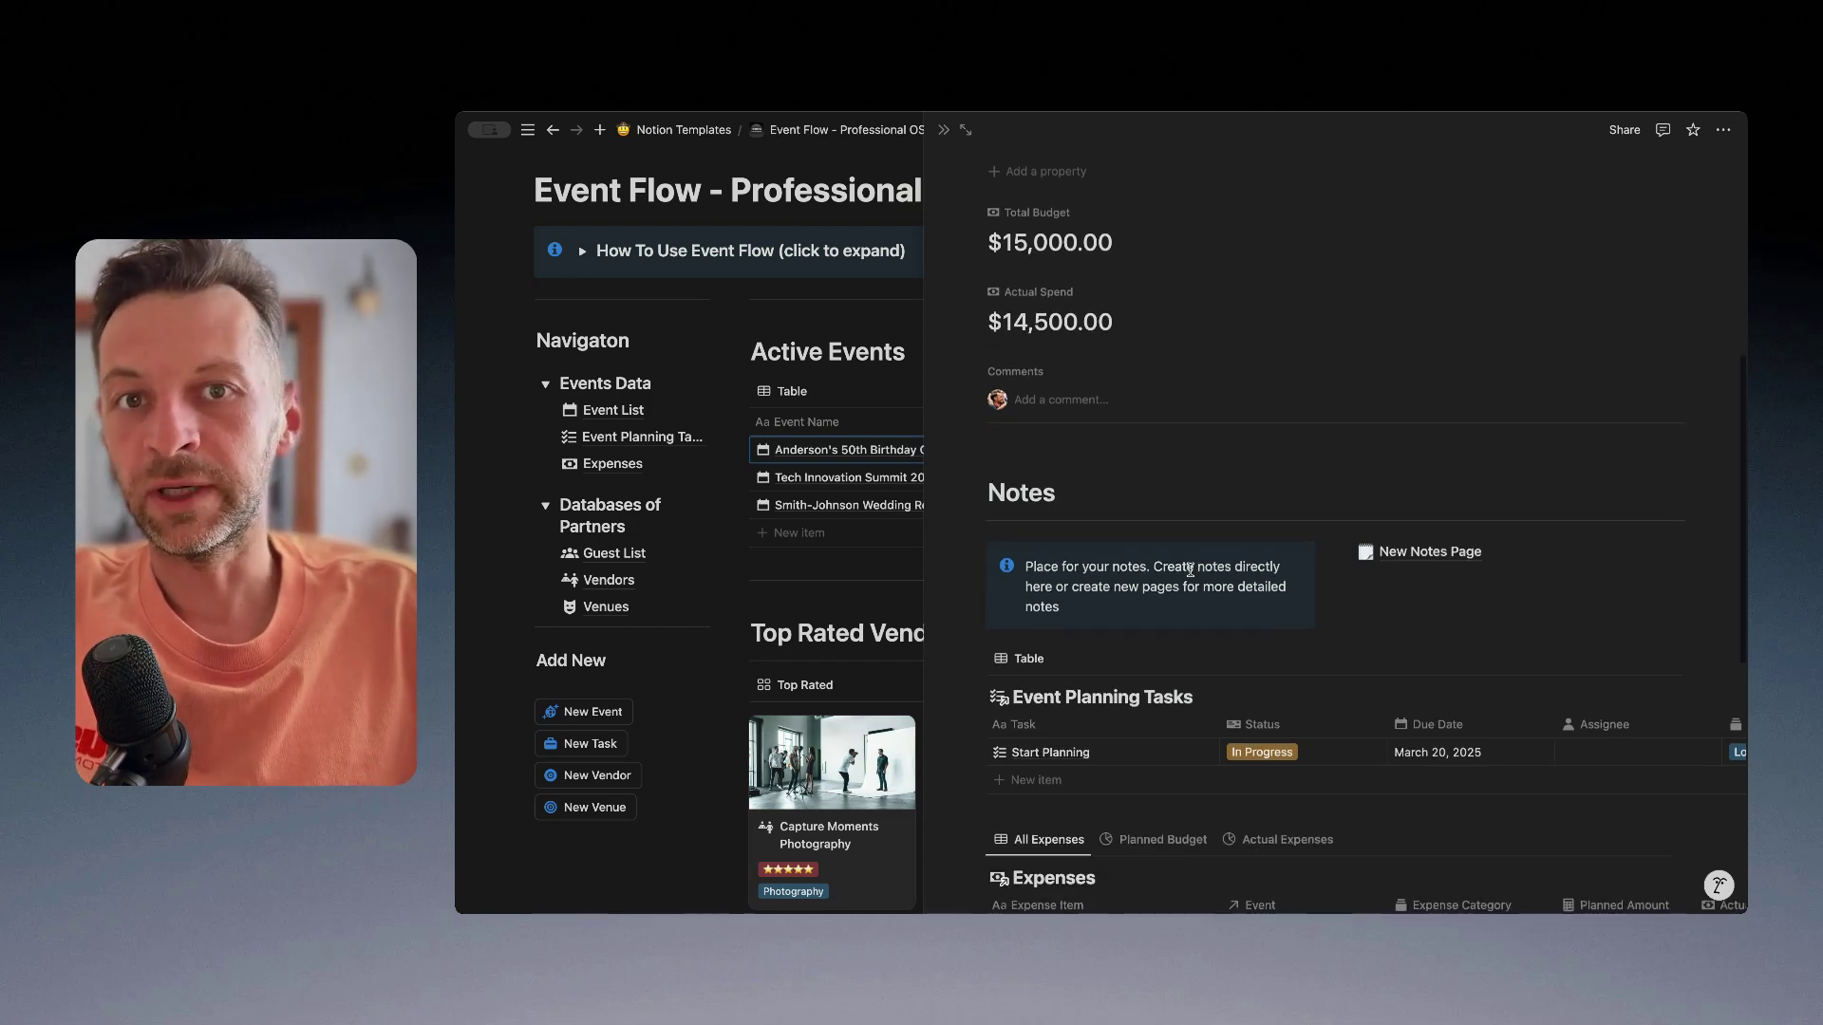
{"action": "scroll", "coordinate": [1203, 486], "scroll_direction": "up", "scroll_amount": 1}
{"action": "scroll", "coordinate": [1205, 489], "scroll_direction": "down", "scroll_amount": 5}
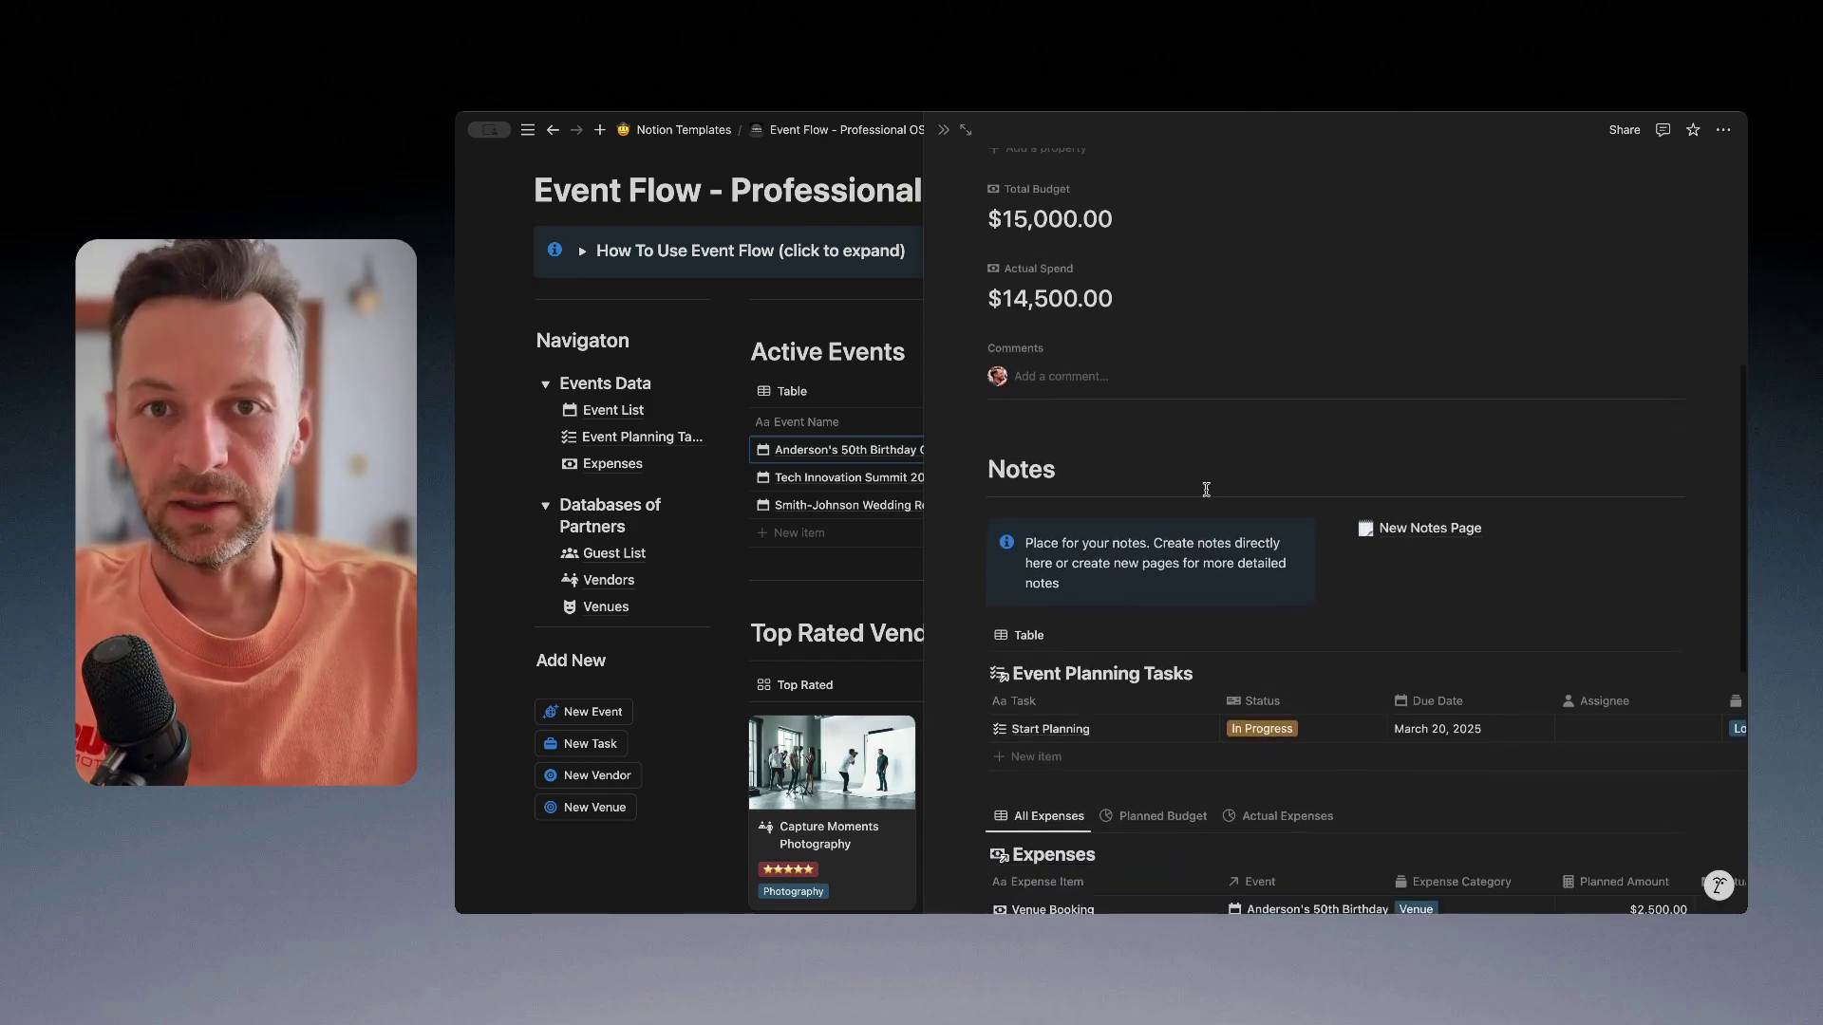
{"action": "scroll", "coordinate": [1206, 488], "scroll_direction": "down", "scroll_amount": 1}
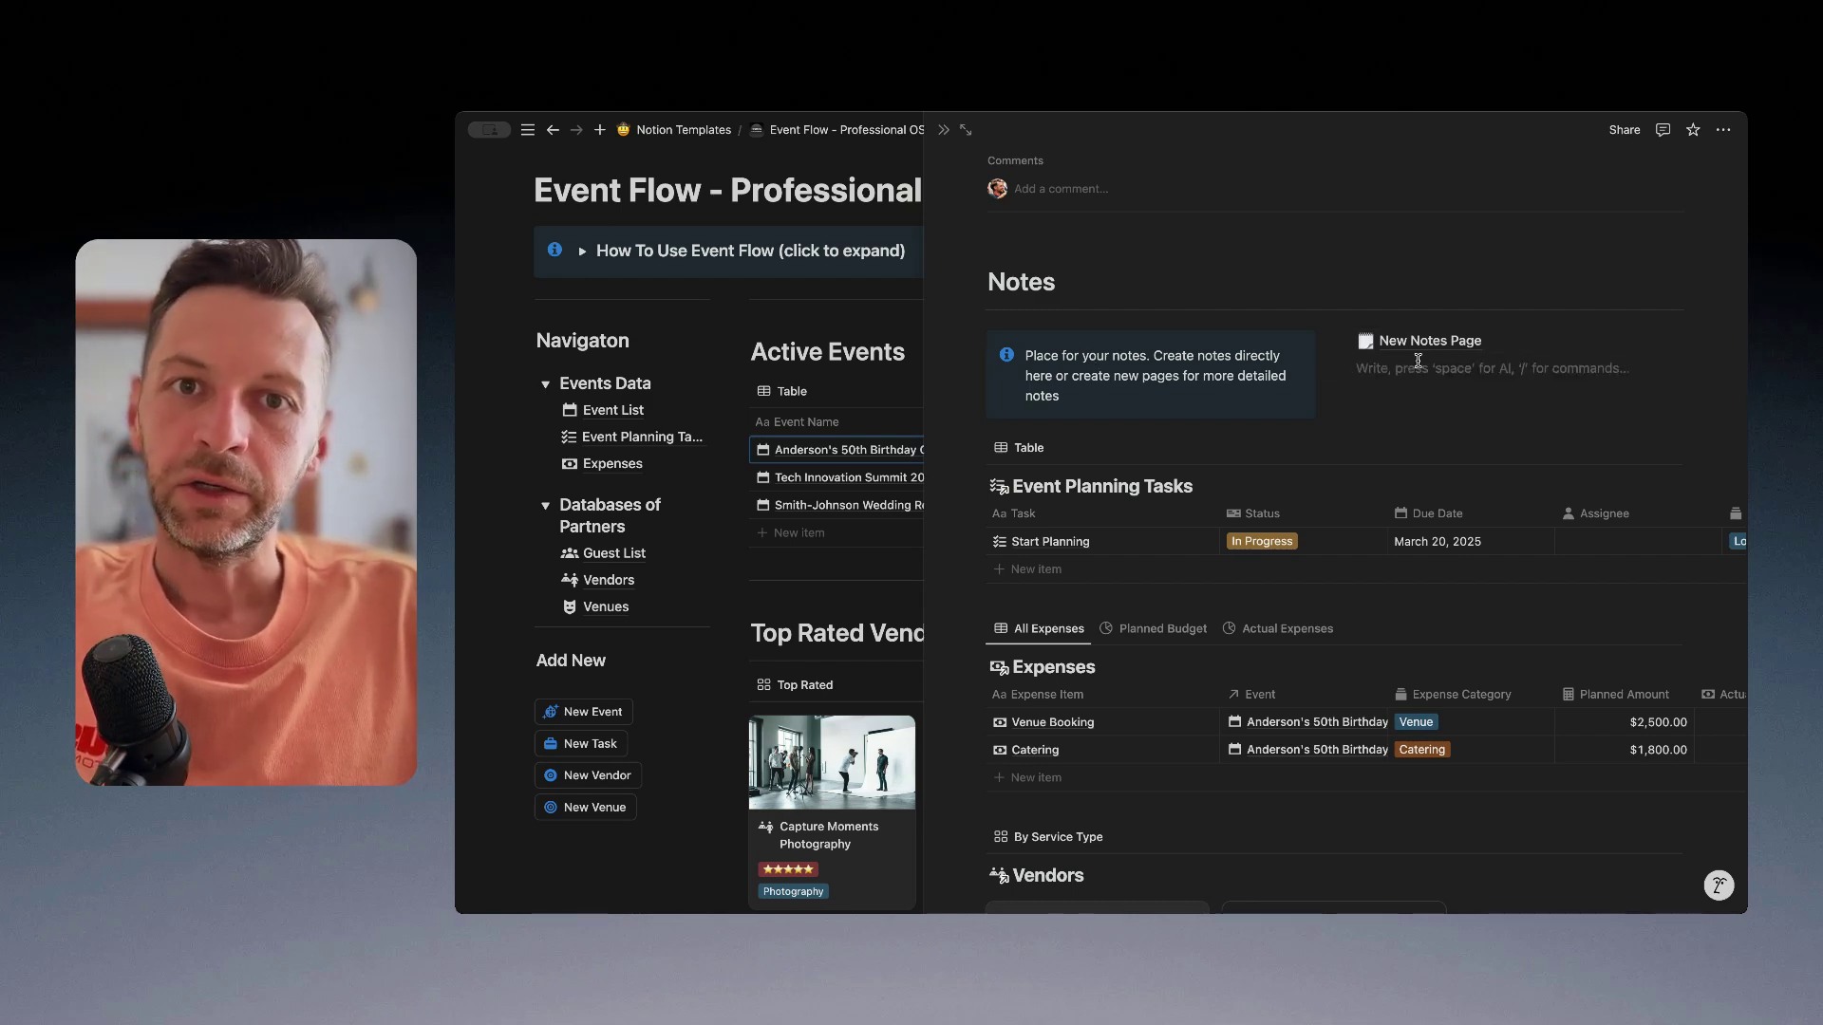
{"action": "mouse_move", "coordinate": [1429, 342]}
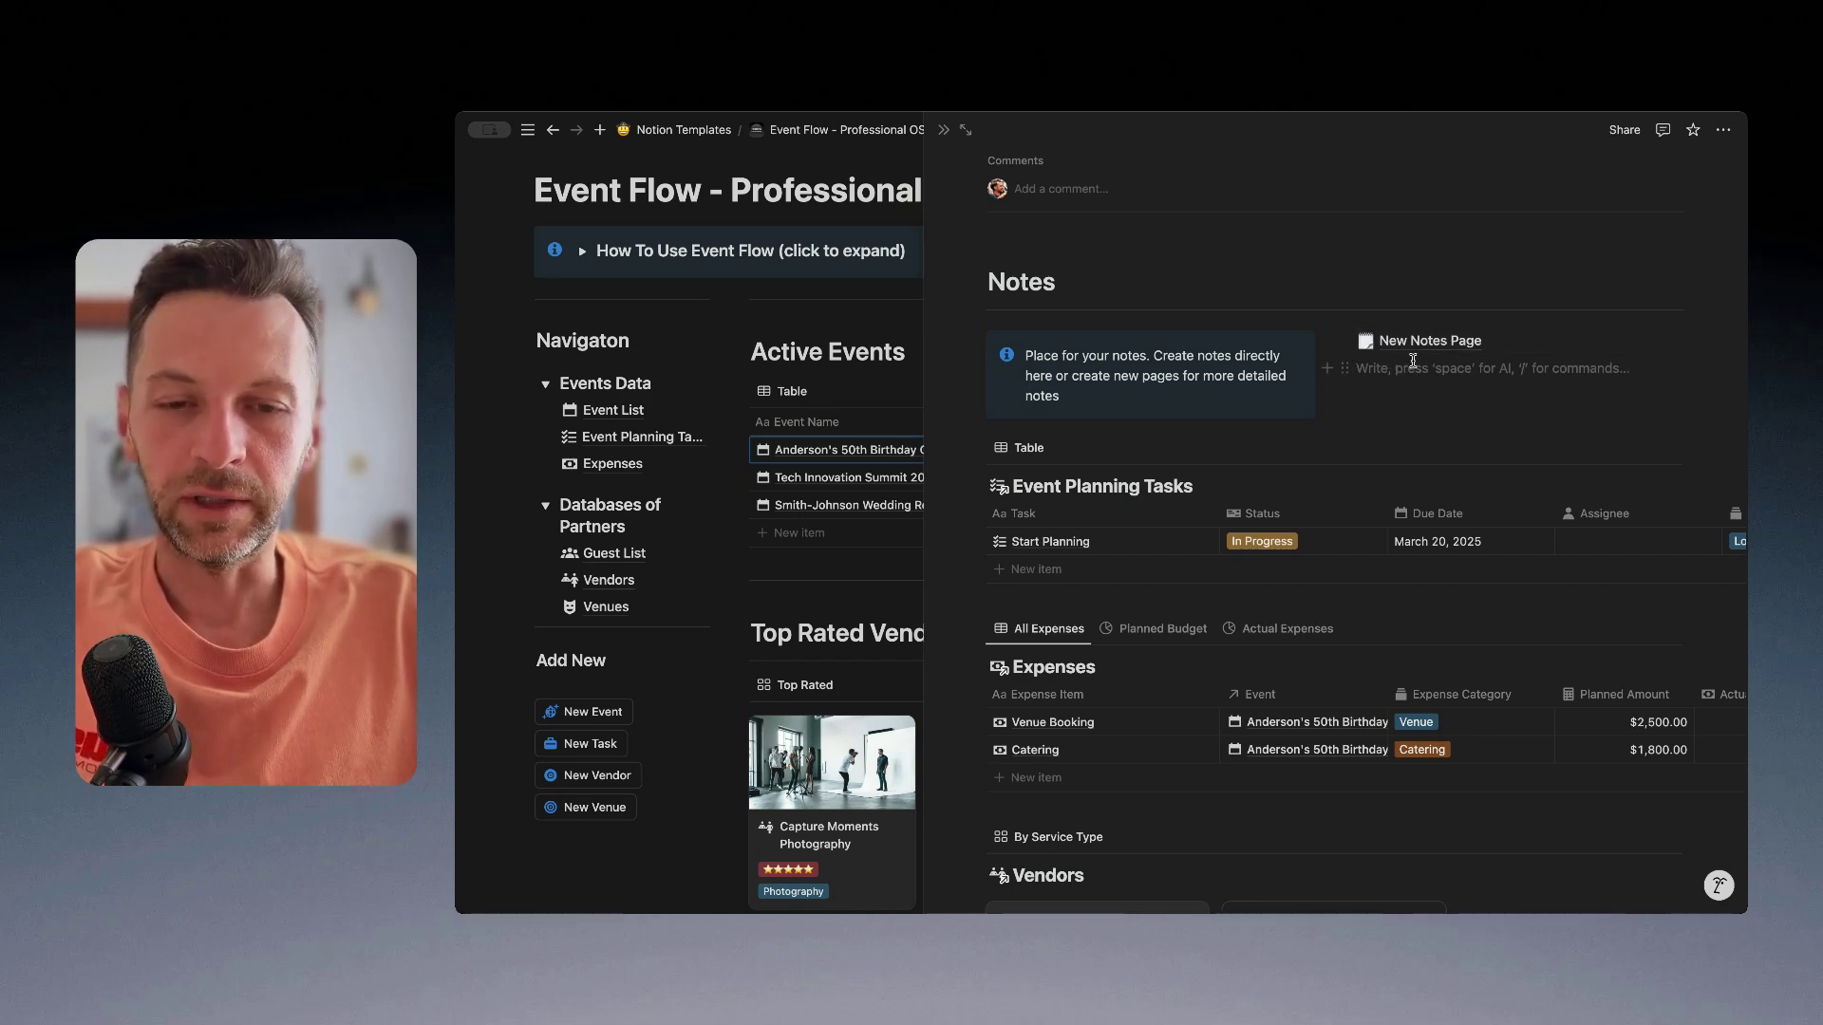
- Examine the birthday gala's Notes section and the columns of its Event Planning Tasks table
{"action": "scroll", "coordinate": [1402, 364], "scroll_direction": "down", "scroll_amount": 4}
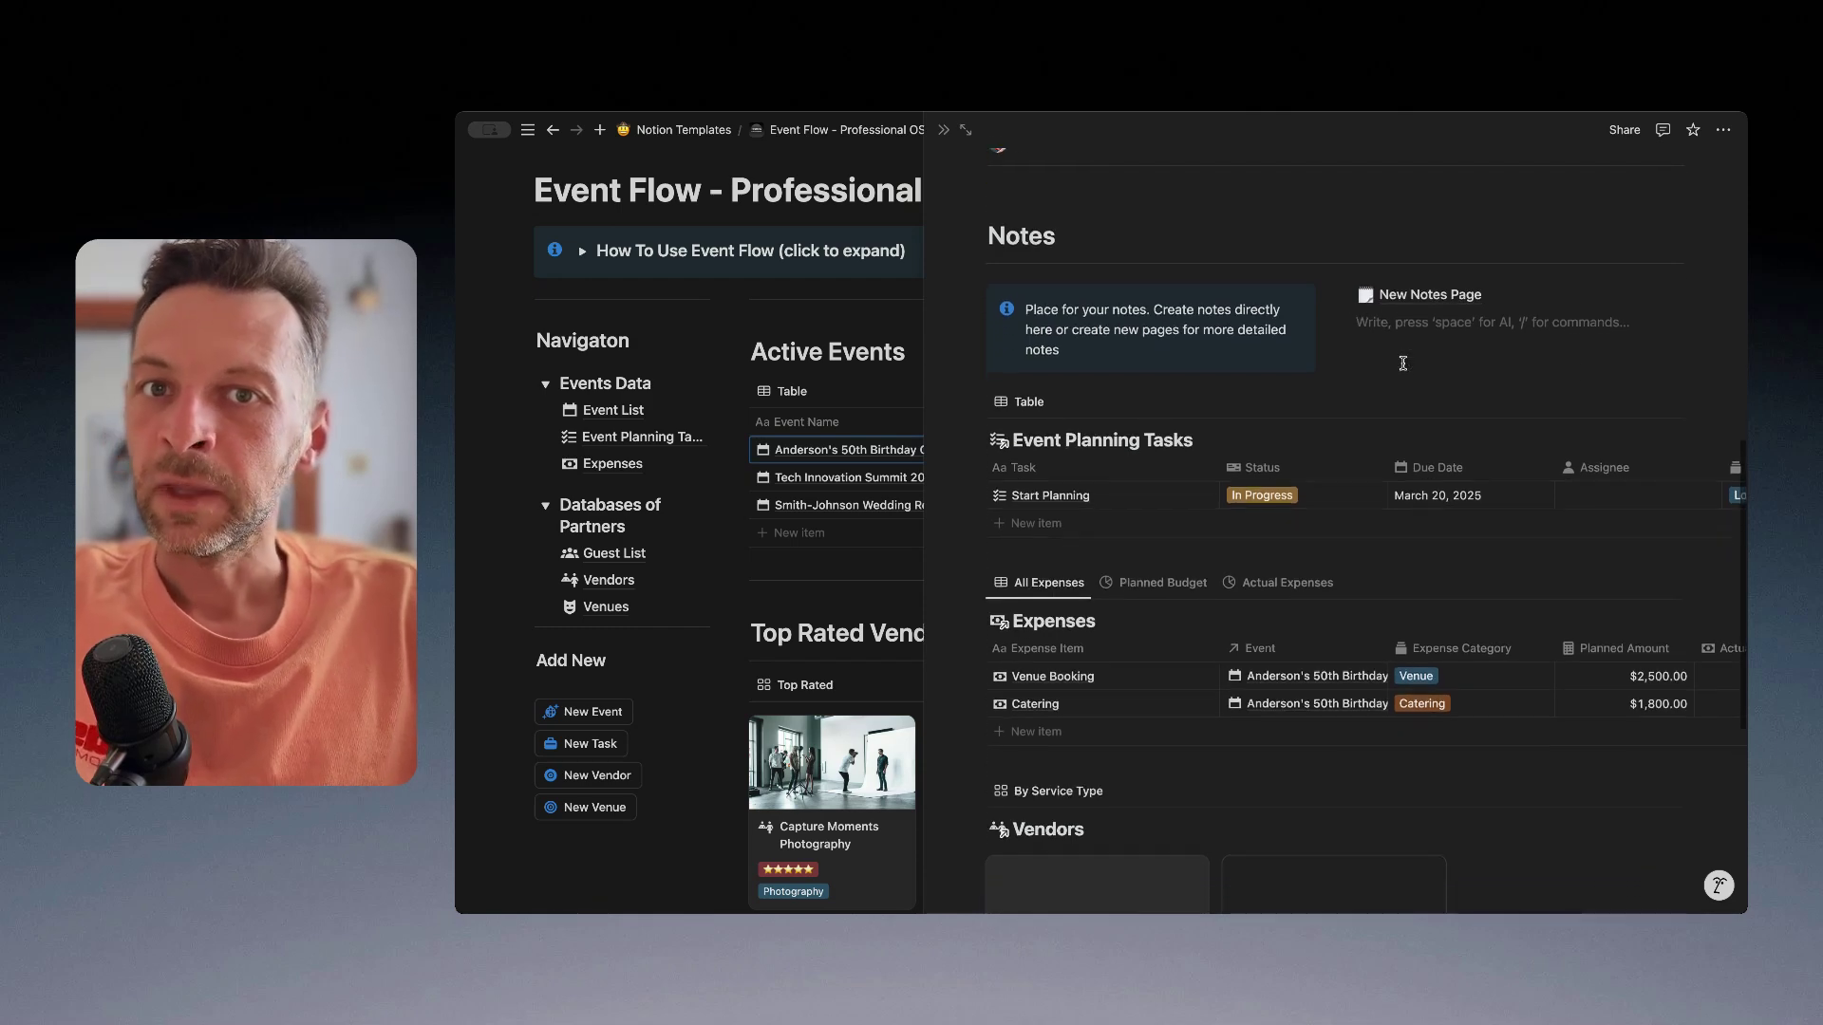
{"action": "scroll", "coordinate": [1404, 370], "scroll_direction": "up", "scroll_amount": 1}
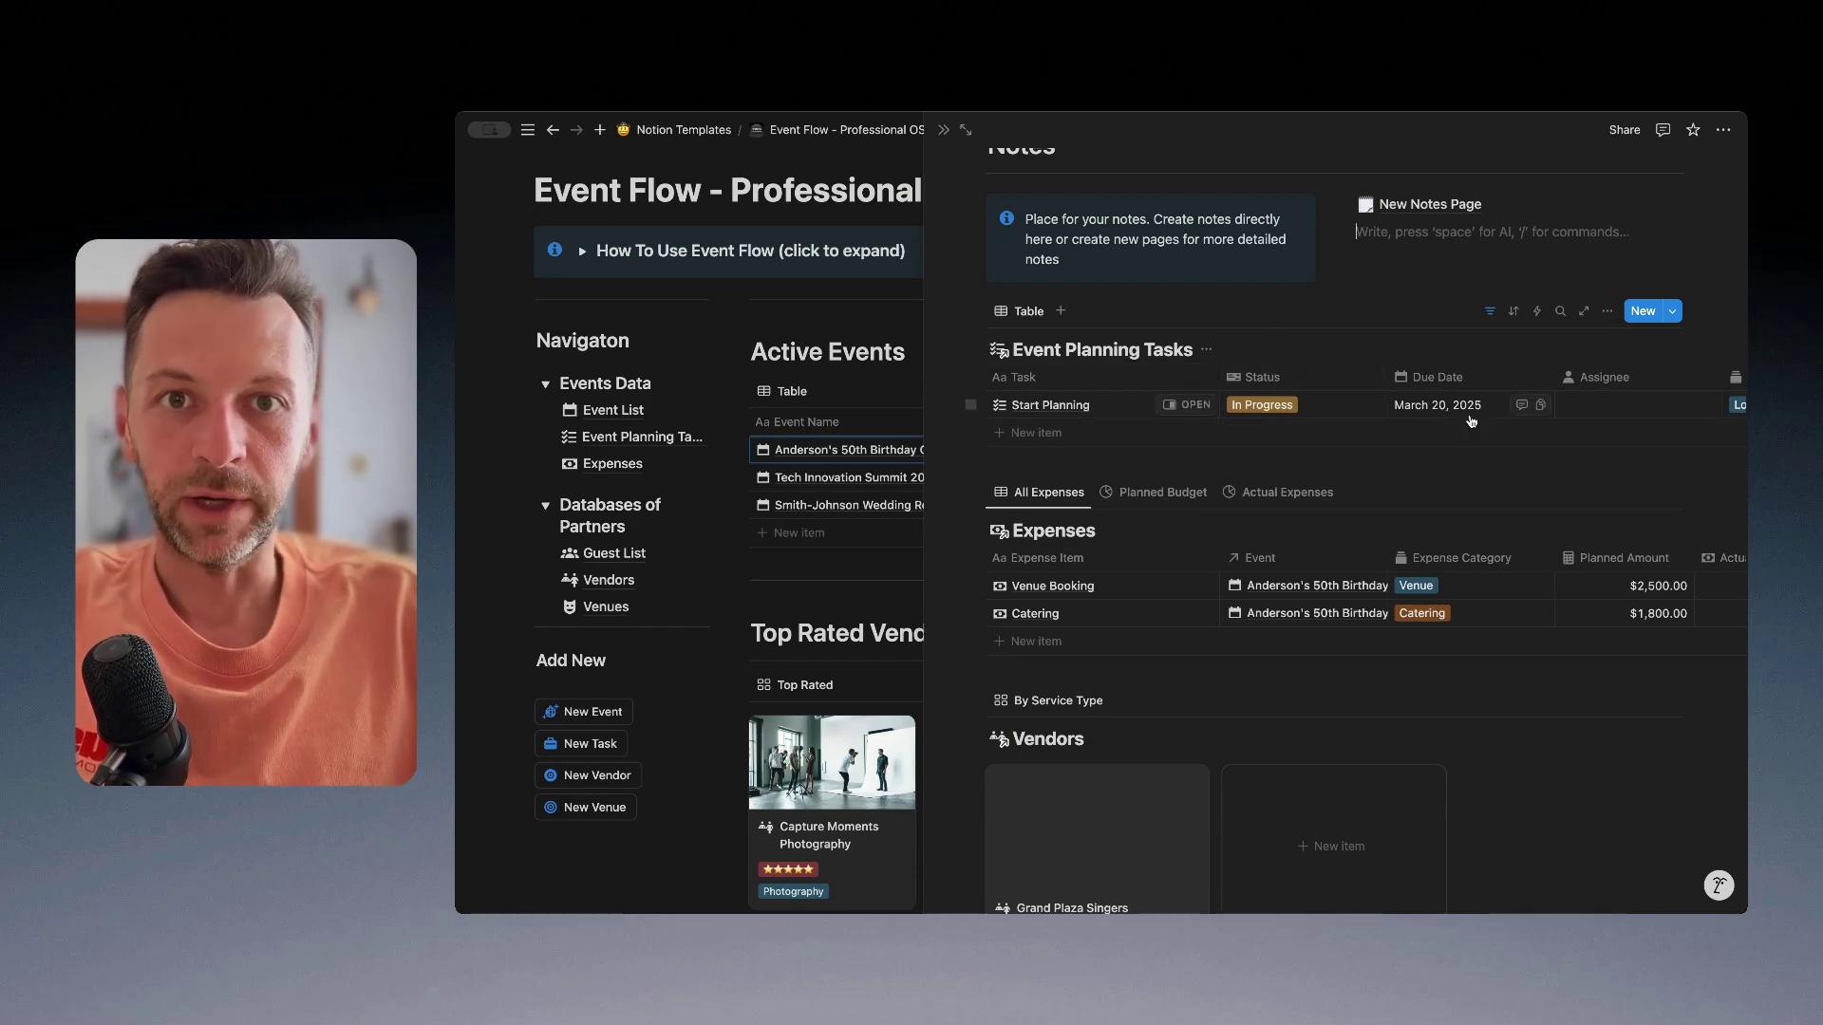
{"action": "scroll", "coordinate": [1471, 420], "scroll_direction": "right", "scroll_amount": 1}
{"action": "scroll", "coordinate": [1376, 413], "scroll_direction": "left", "scroll_amount": 1}
{"action": "scroll", "coordinate": [1188, 420], "scroll_direction": "down", "scroll_amount": 2}
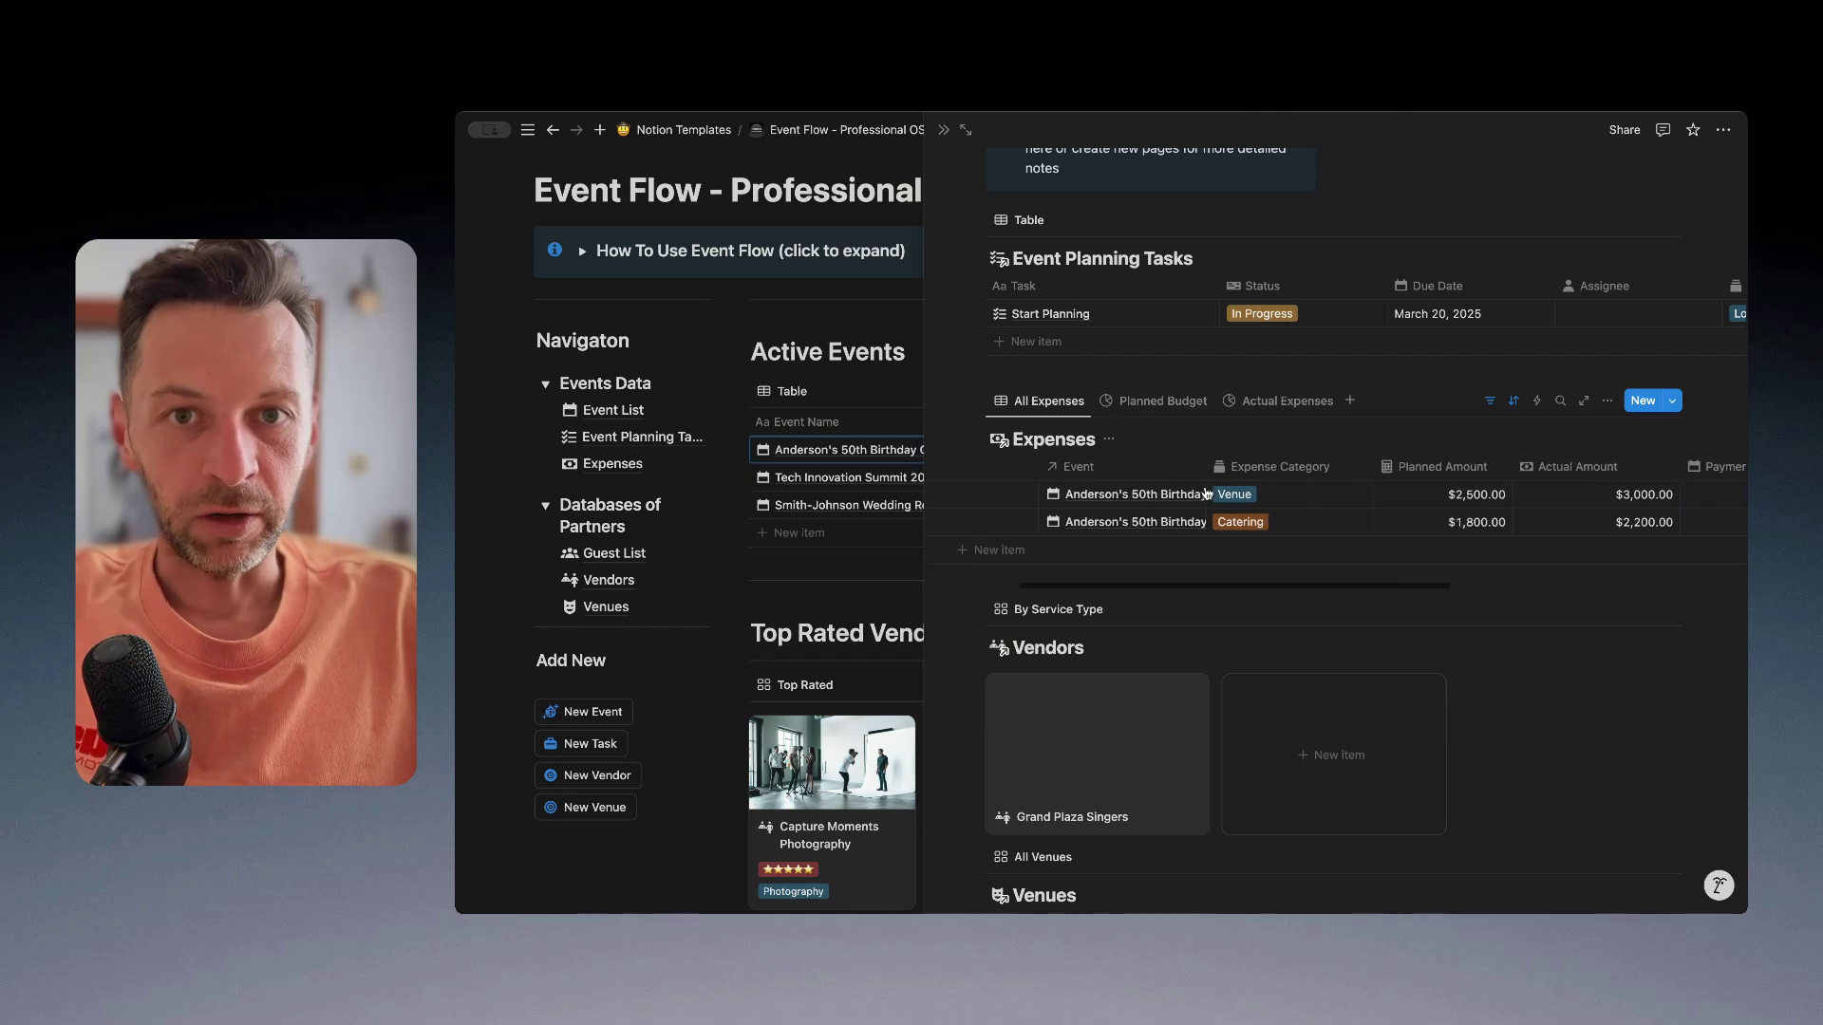
- Look through the gala's Expenses columns, view the Planned Budget and Actual Expenses charts, and return to All Expenses
{"action": "scroll", "coordinate": [1168, 508], "scroll_direction": "right", "scroll_amount": 3}
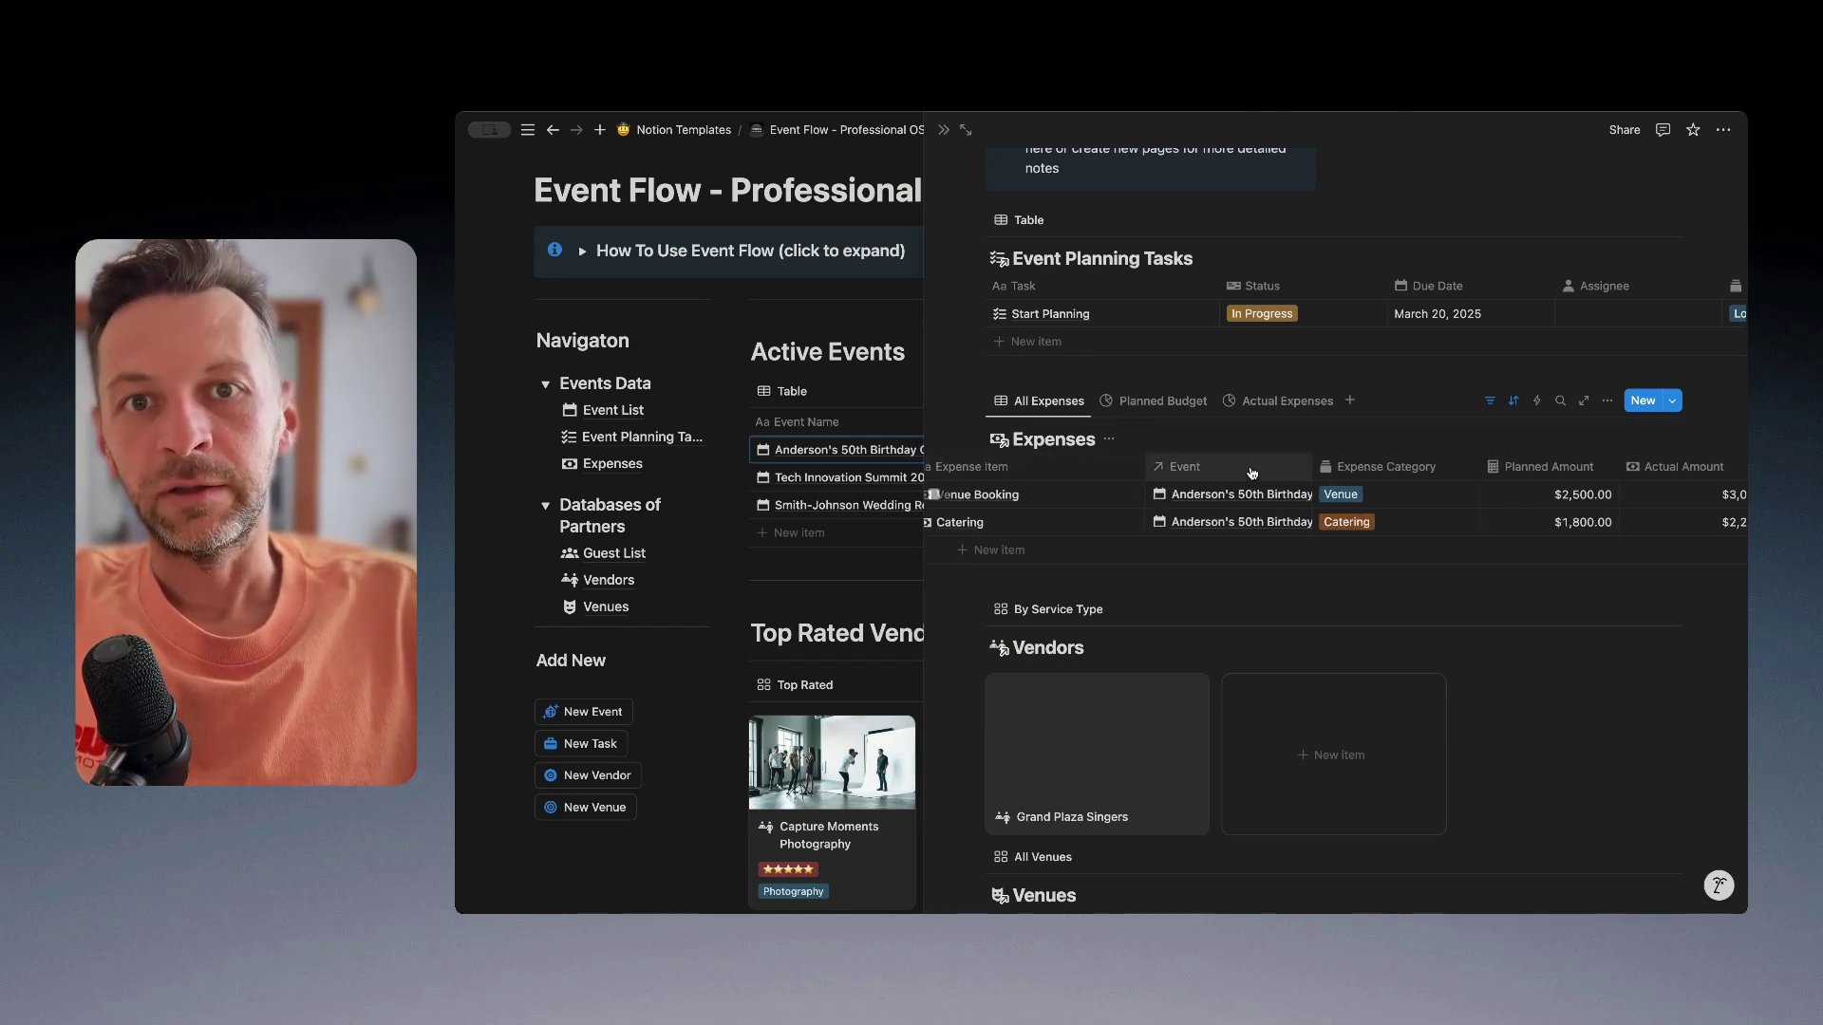
{"action": "scroll", "coordinate": [1244, 475], "scroll_direction": "left", "scroll_amount": 3}
{"action": "left_click", "coordinate": [1148, 406]}
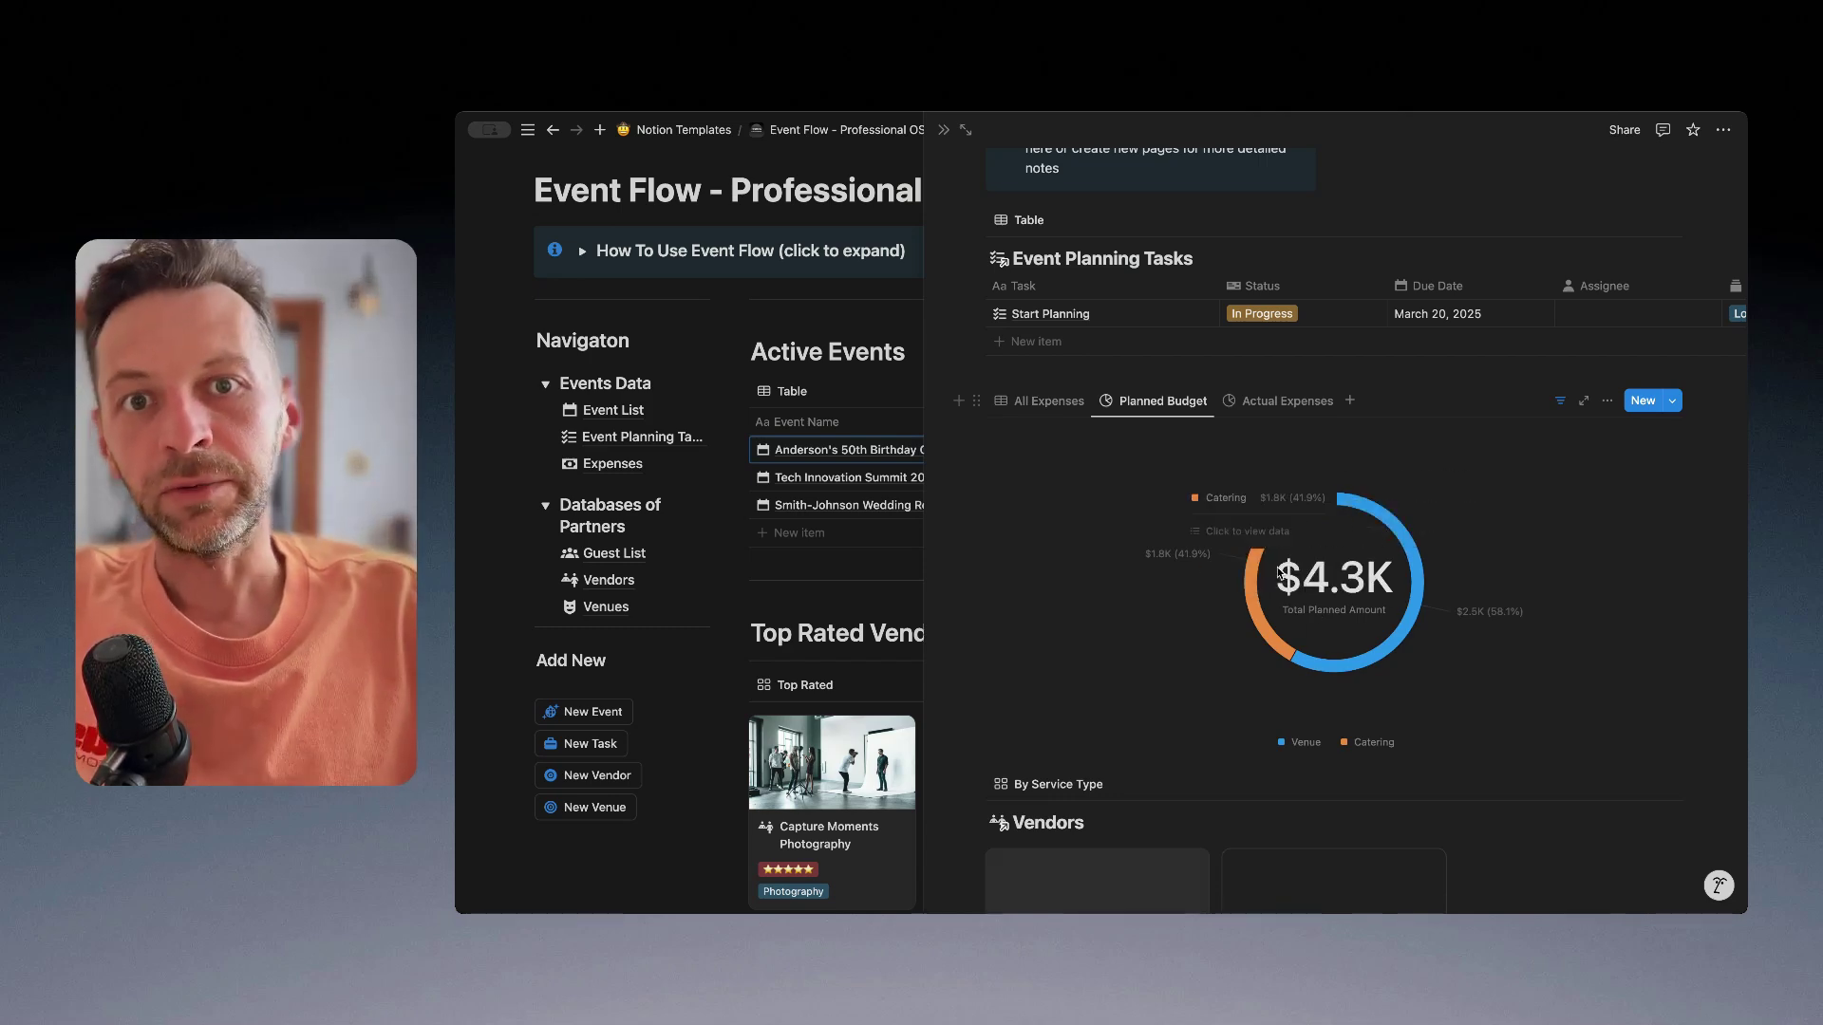
{"action": "mouse_move", "coordinate": [1386, 515]}
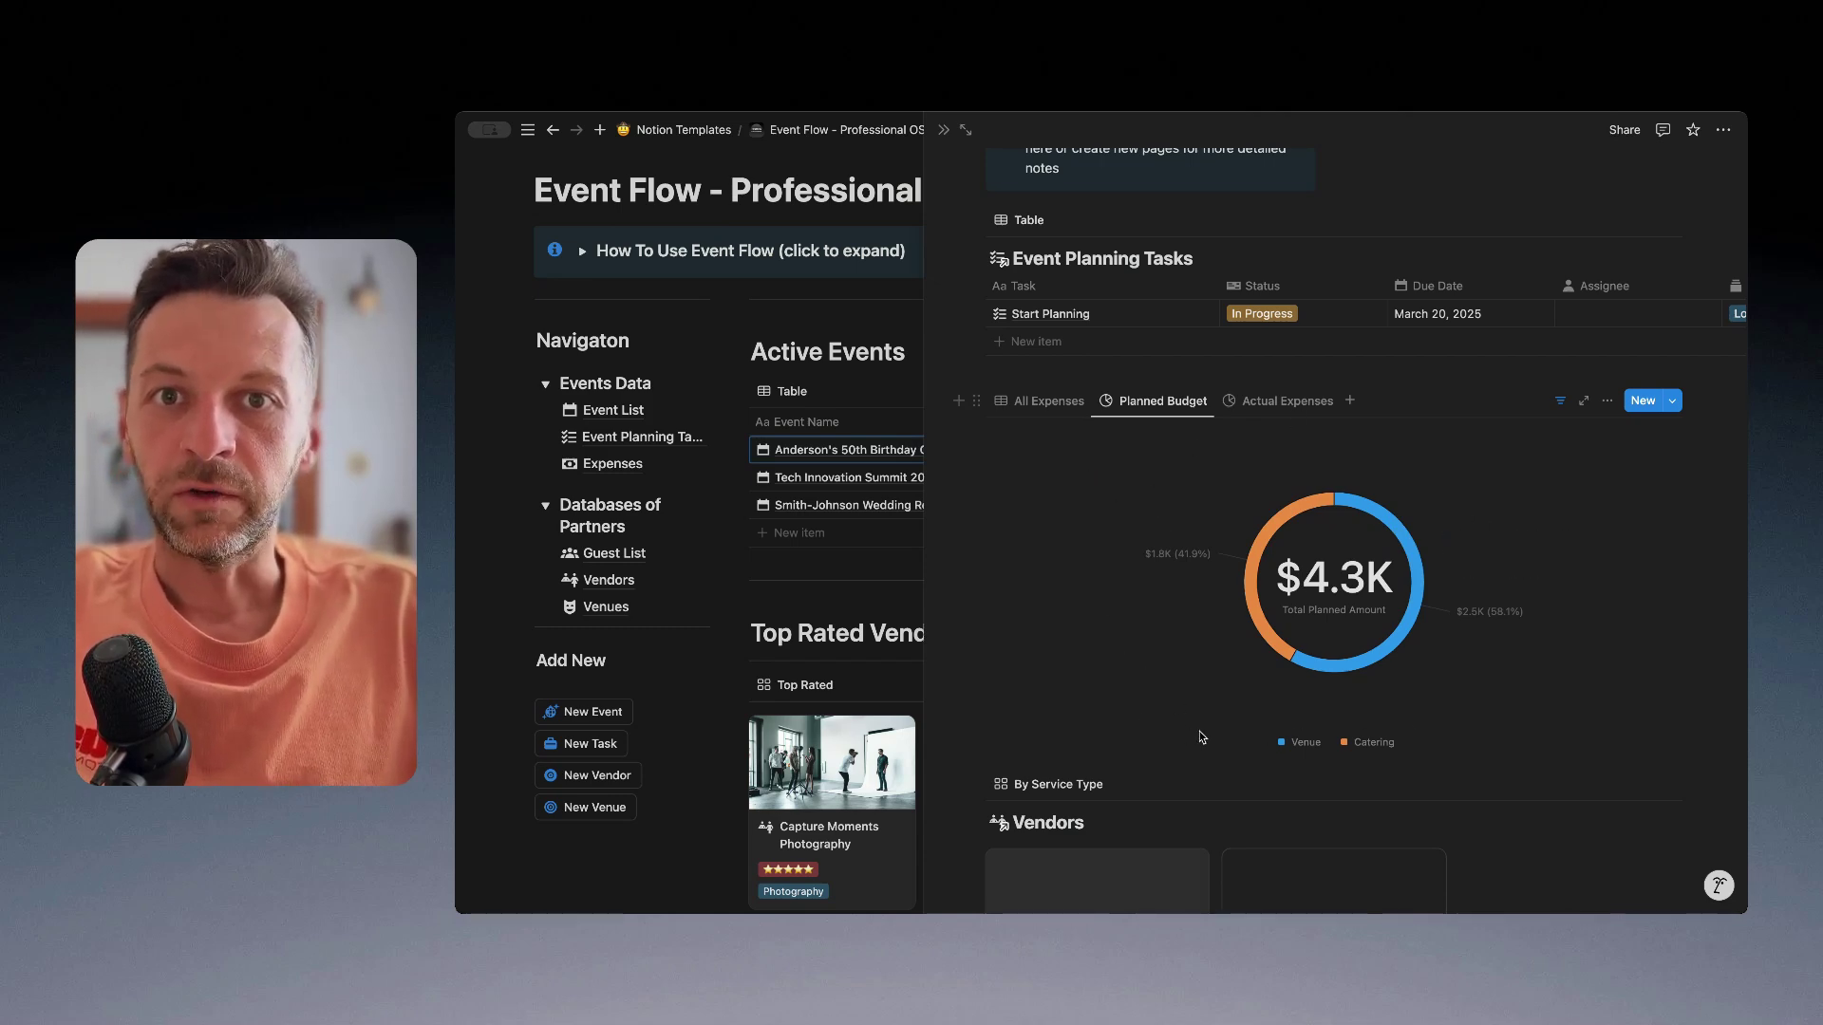
{"action": "left_click", "coordinate": [1286, 402]}
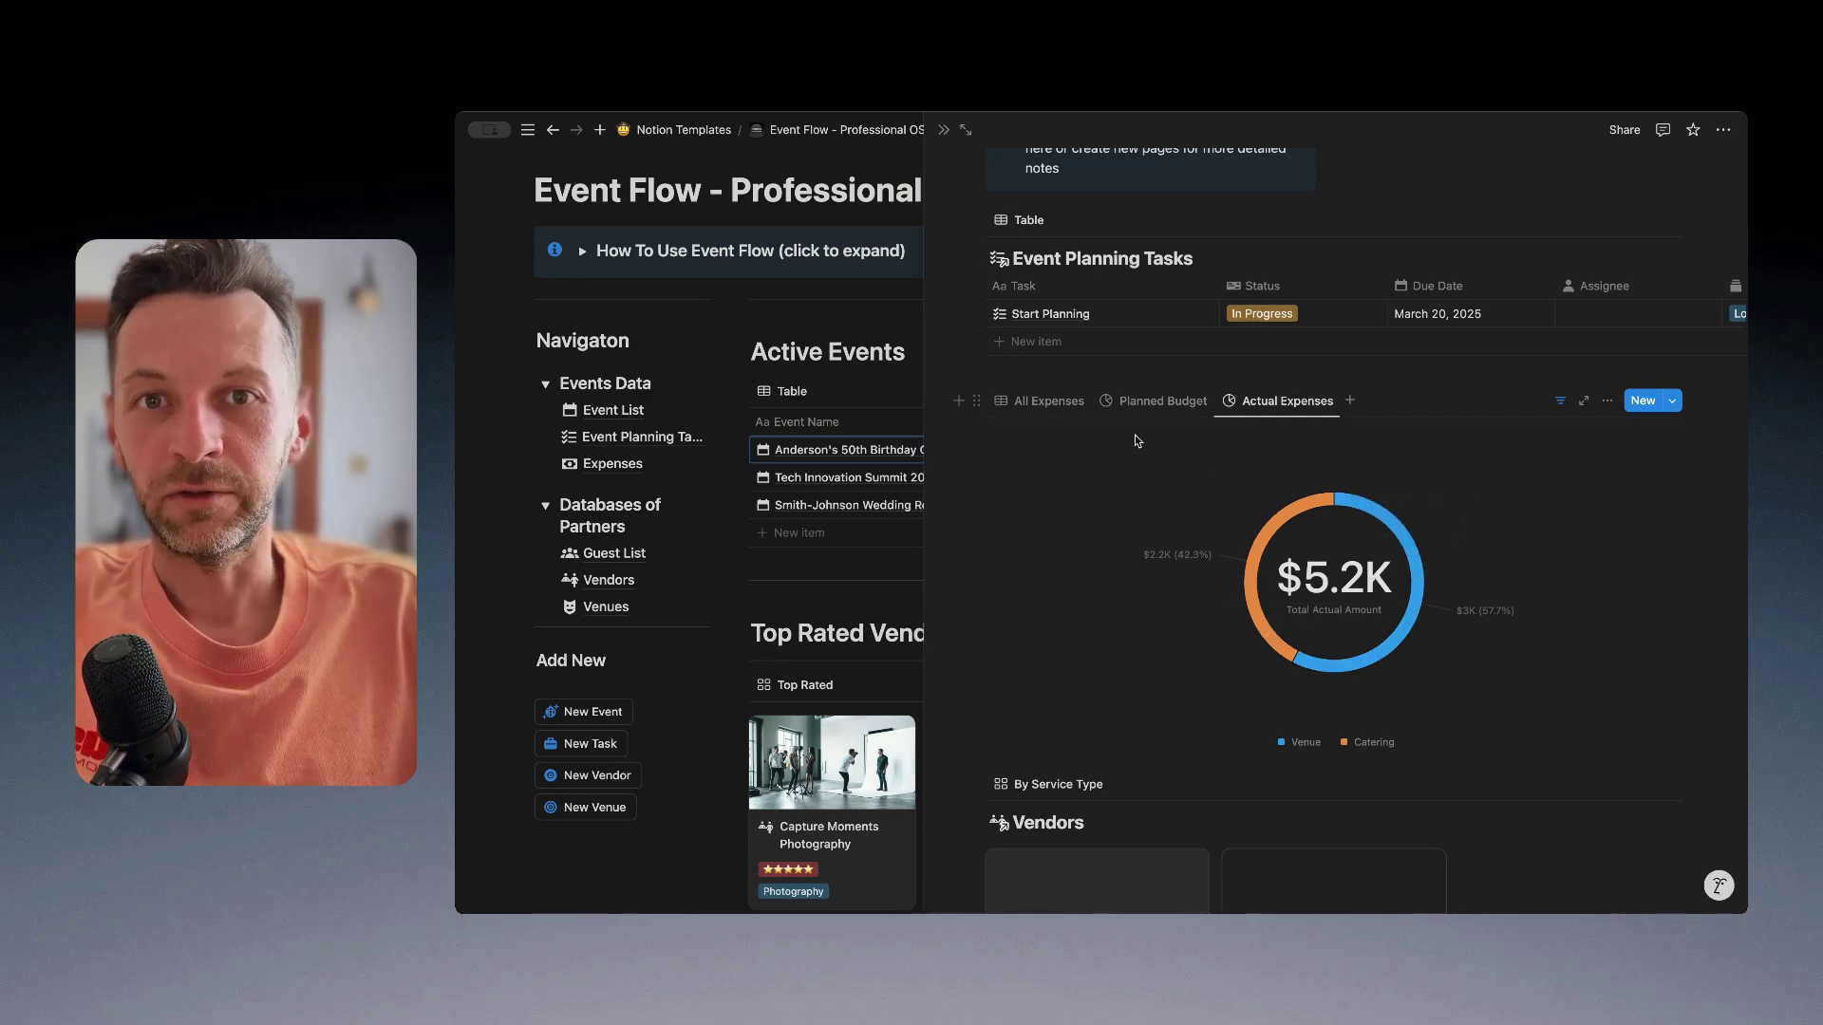
{"action": "left_click", "coordinate": [1035, 401]}
- Examine the Vendors and Venues galleries linked to the birthday gala
{"action": "scroll", "coordinate": [1276, 447], "scroll_direction": "up", "scroll_amount": 2}
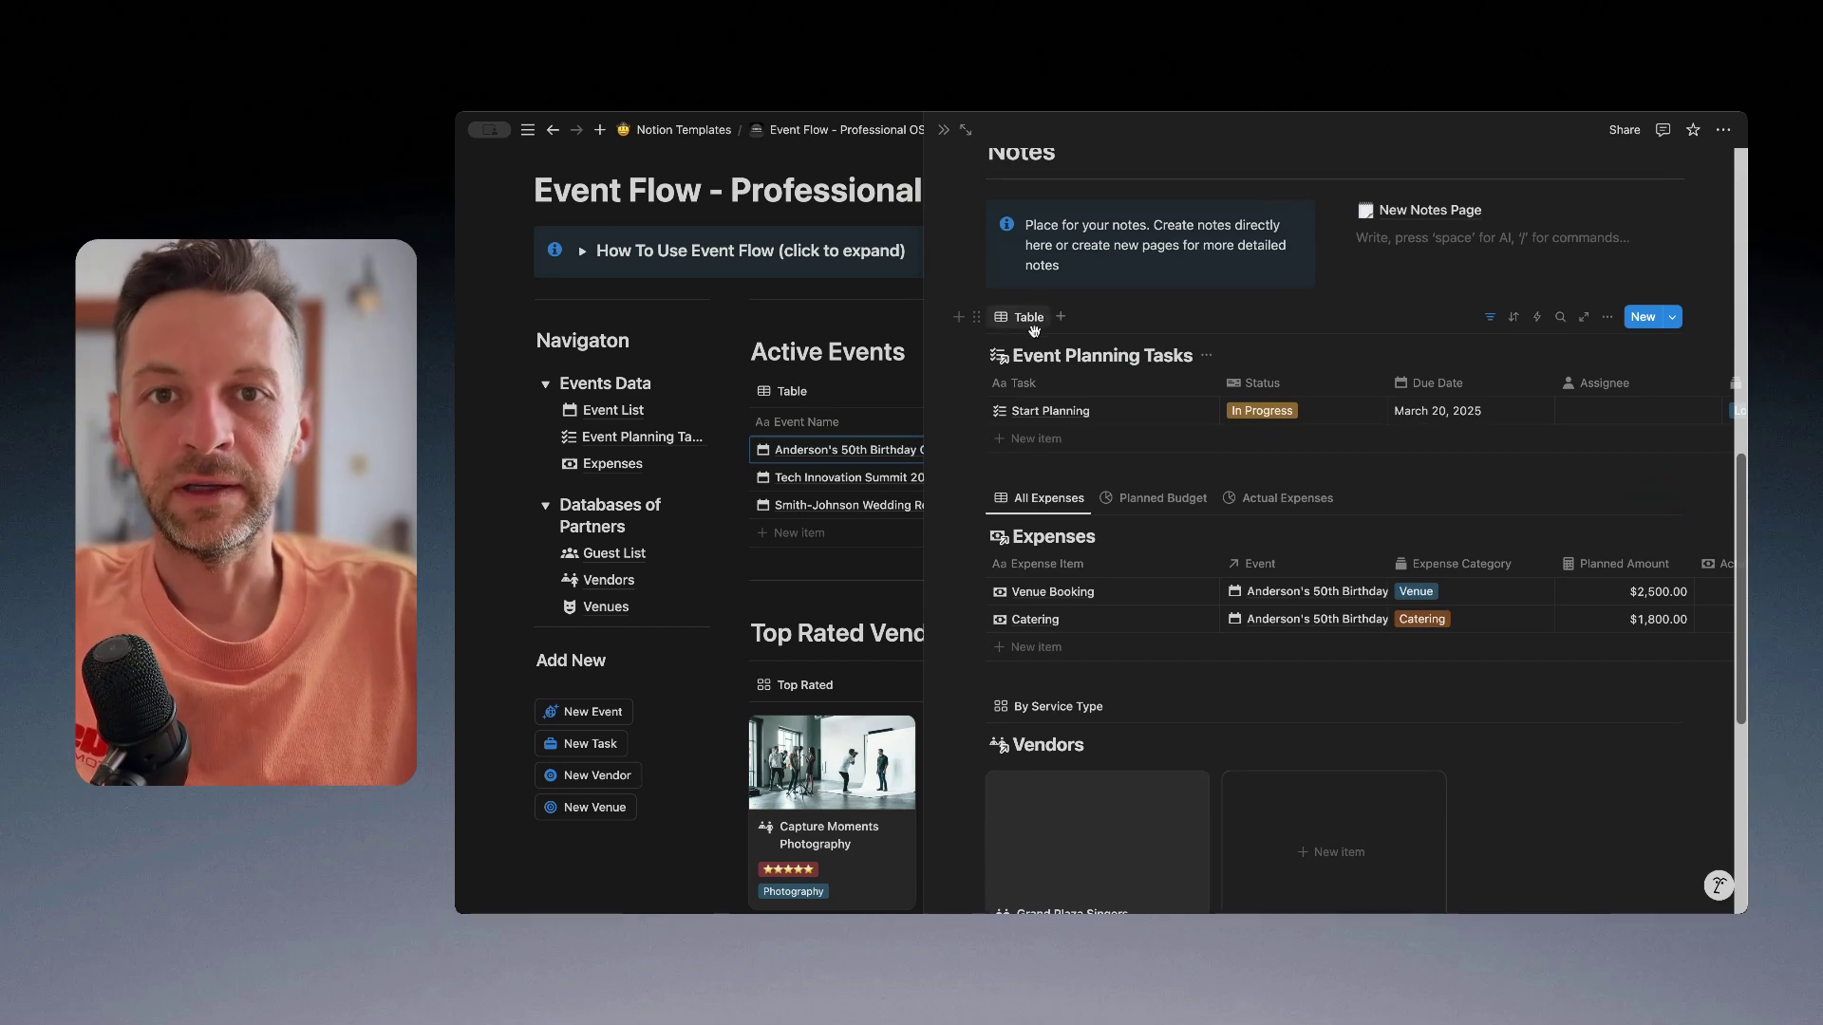
{"action": "scroll", "coordinate": [1197, 556], "scroll_direction": "down", "scroll_amount": 3}
{"action": "scroll", "coordinate": [1197, 556], "scroll_direction": "down", "scroll_amount": 6}
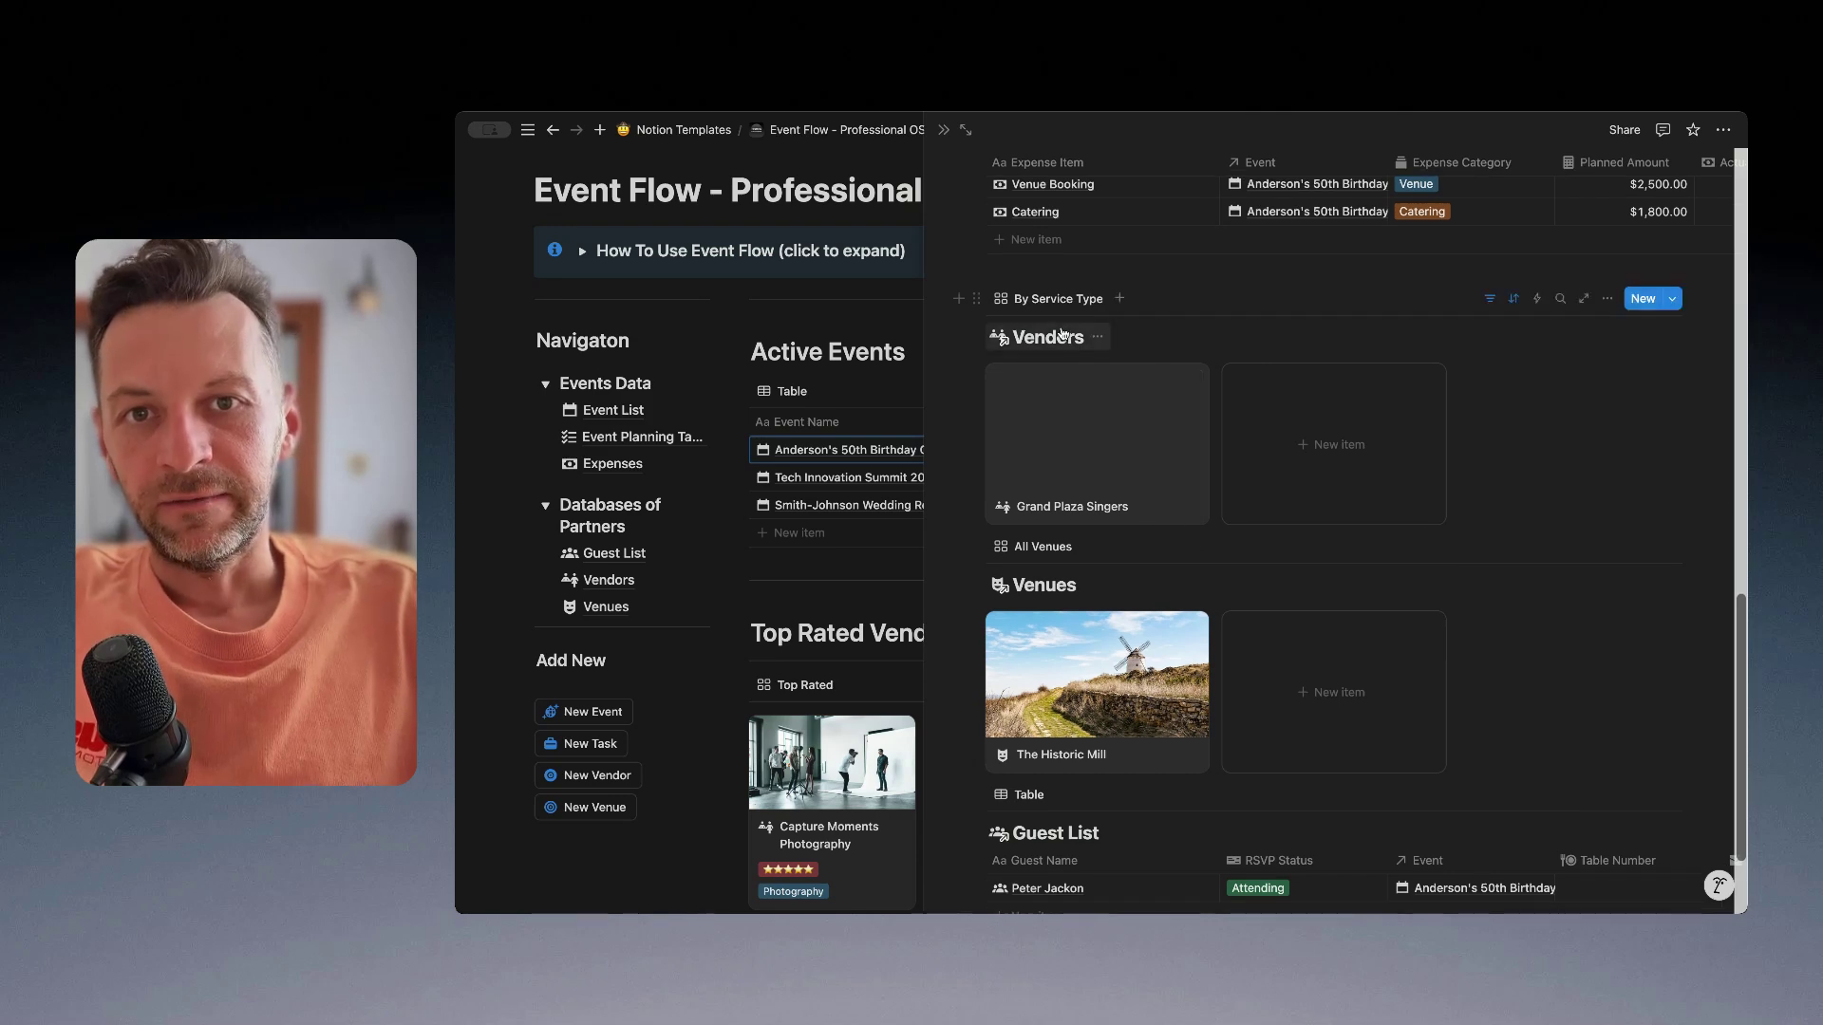
{"action": "scroll", "coordinate": [1277, 626], "scroll_direction": "down", "scroll_amount": 1}
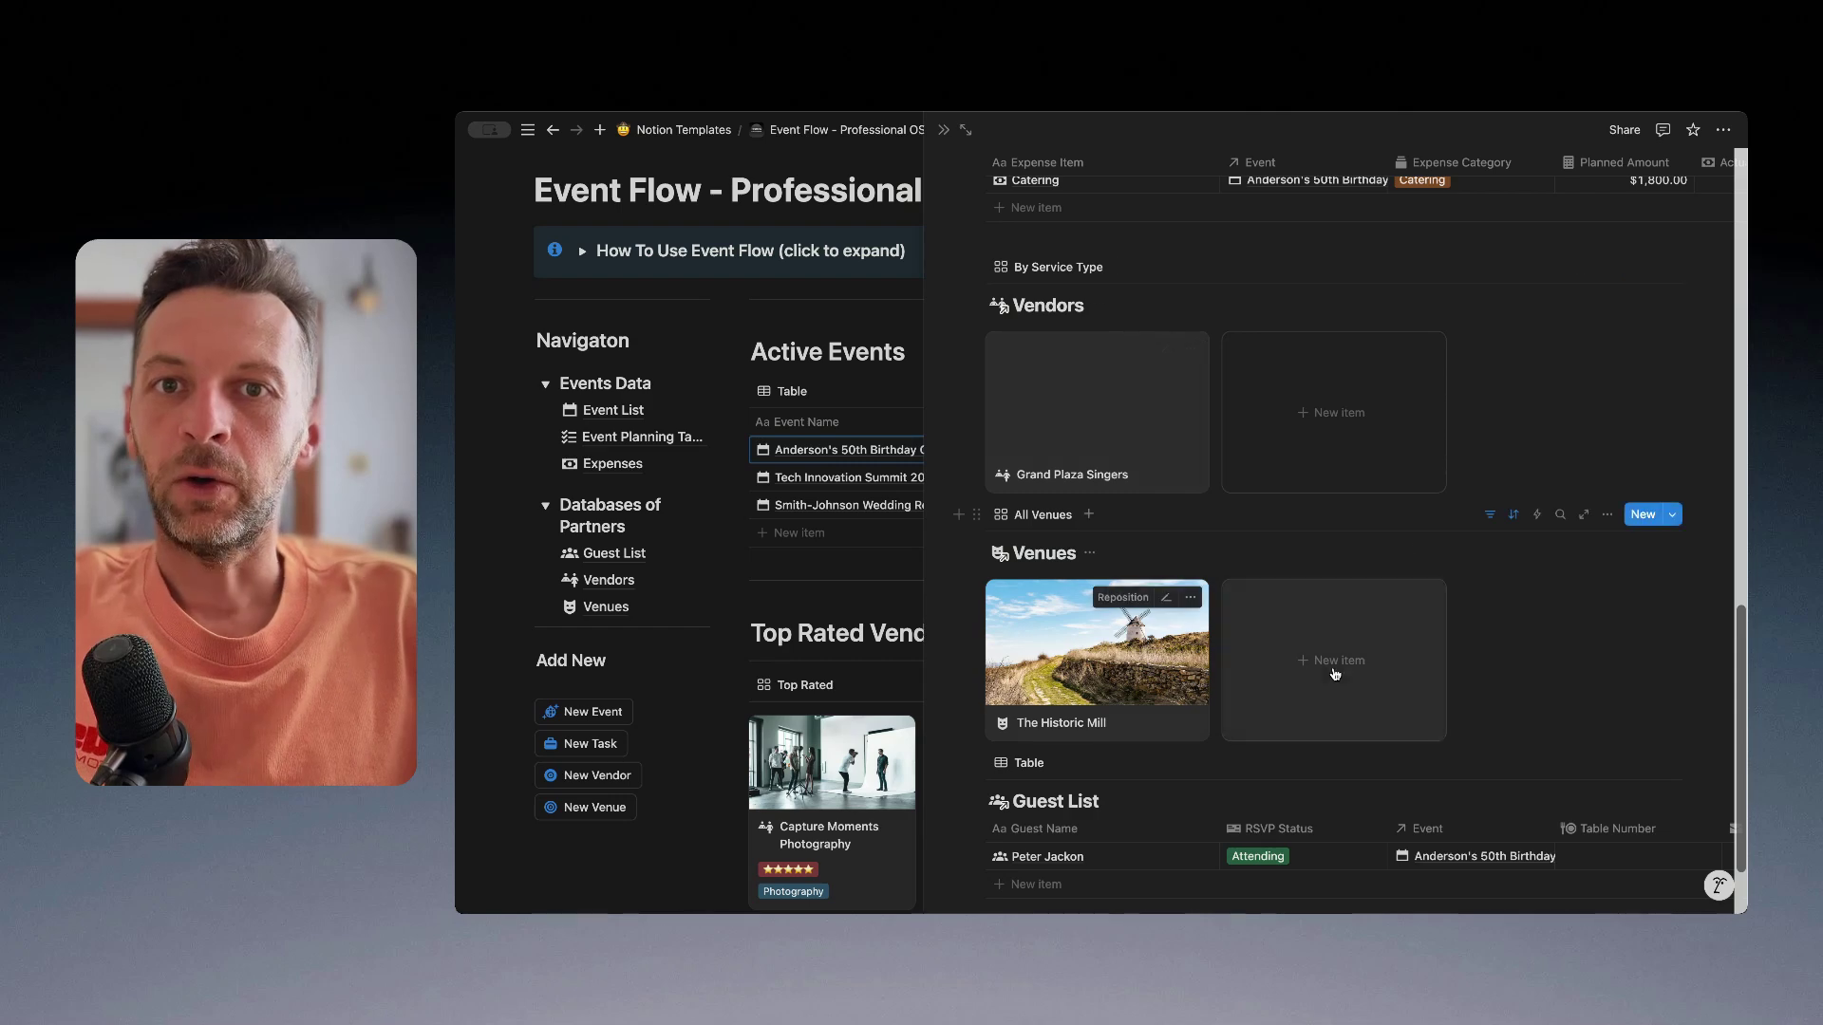
{"action": "scroll", "coordinate": [1362, 621], "scroll_direction": "up", "scroll_amount": 1}
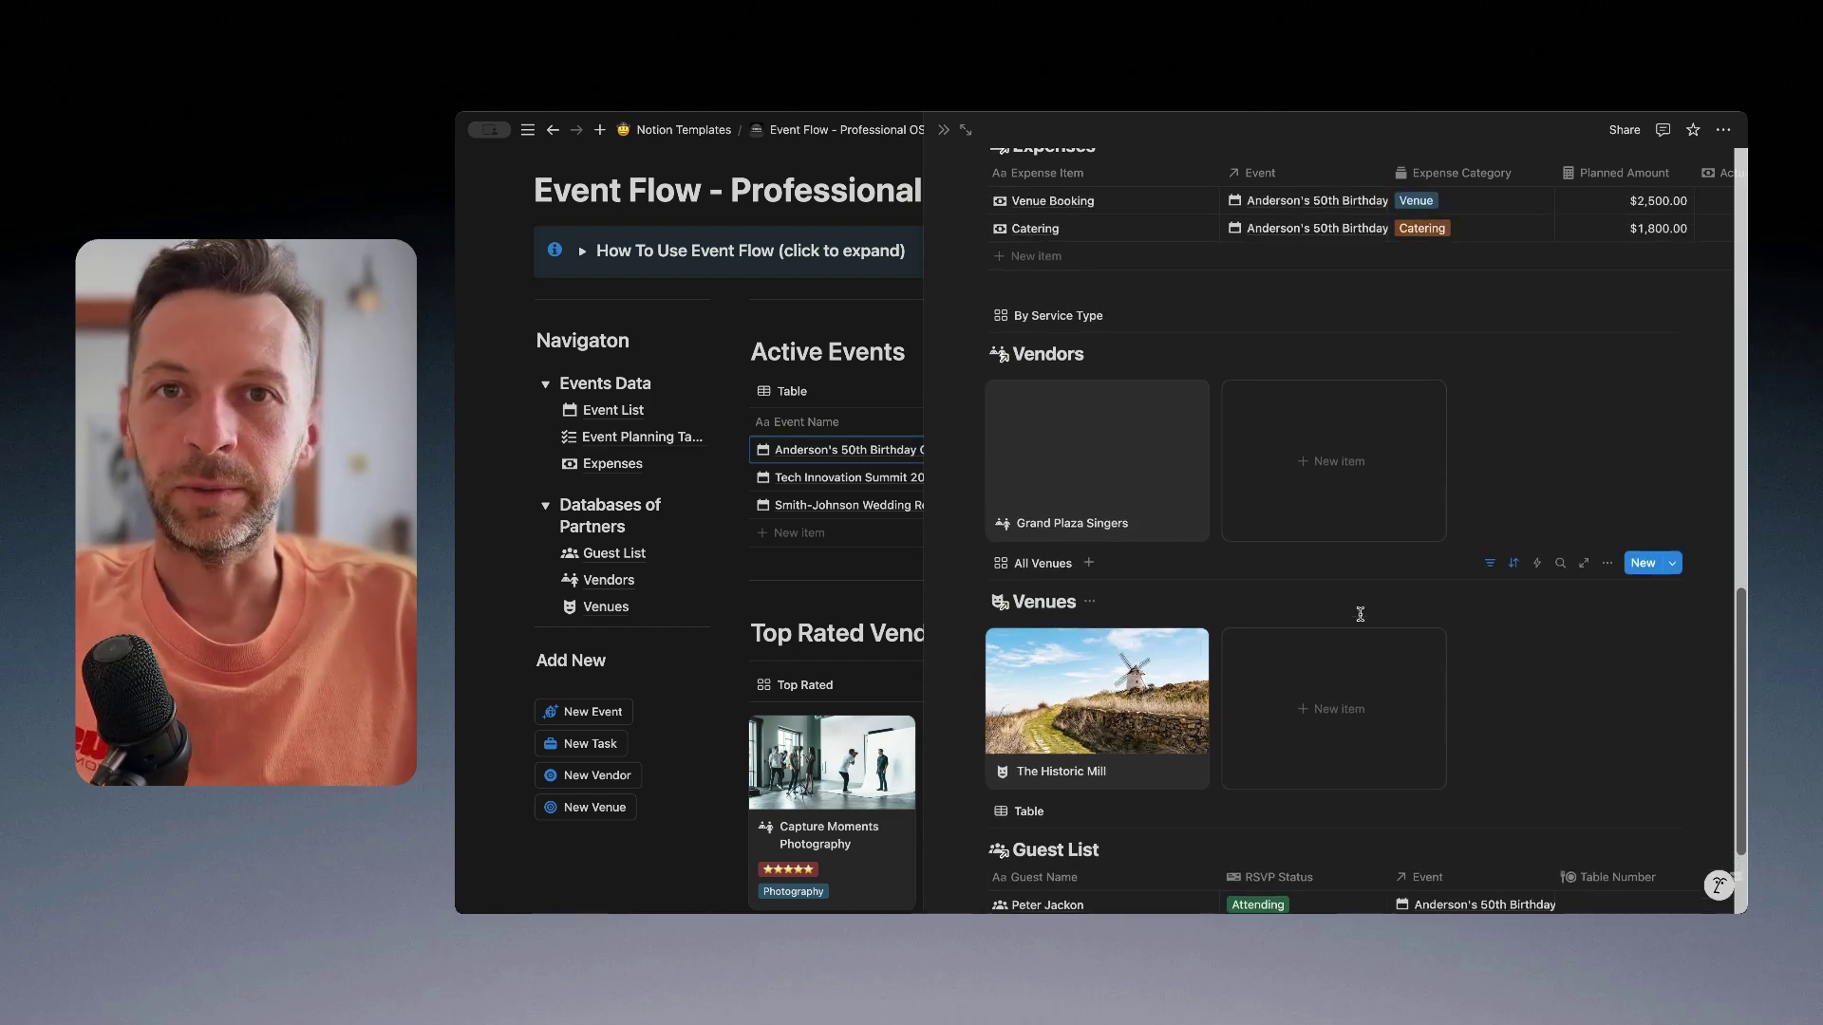
{"action": "scroll", "coordinate": [1434, 607], "scroll_direction": "up", "scroll_amount": 5}
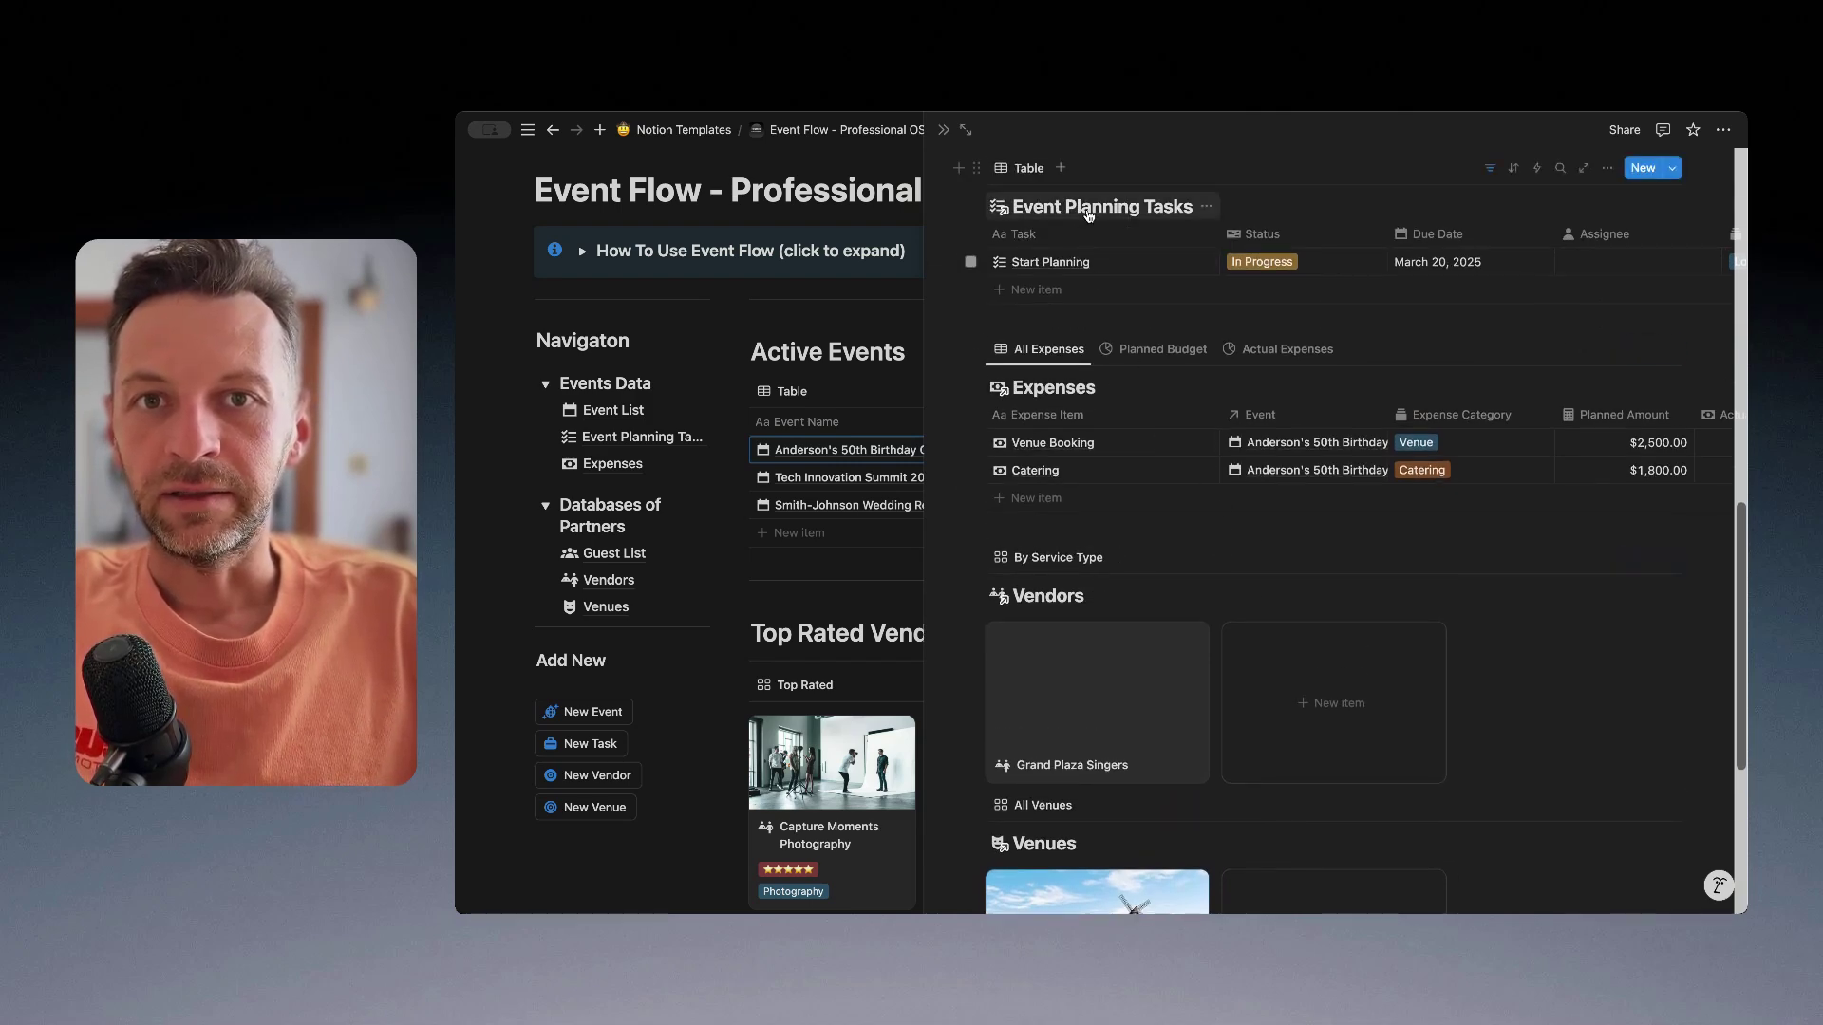
{"action": "scroll", "coordinate": [1187, 484], "scroll_direction": "down", "scroll_amount": 4}
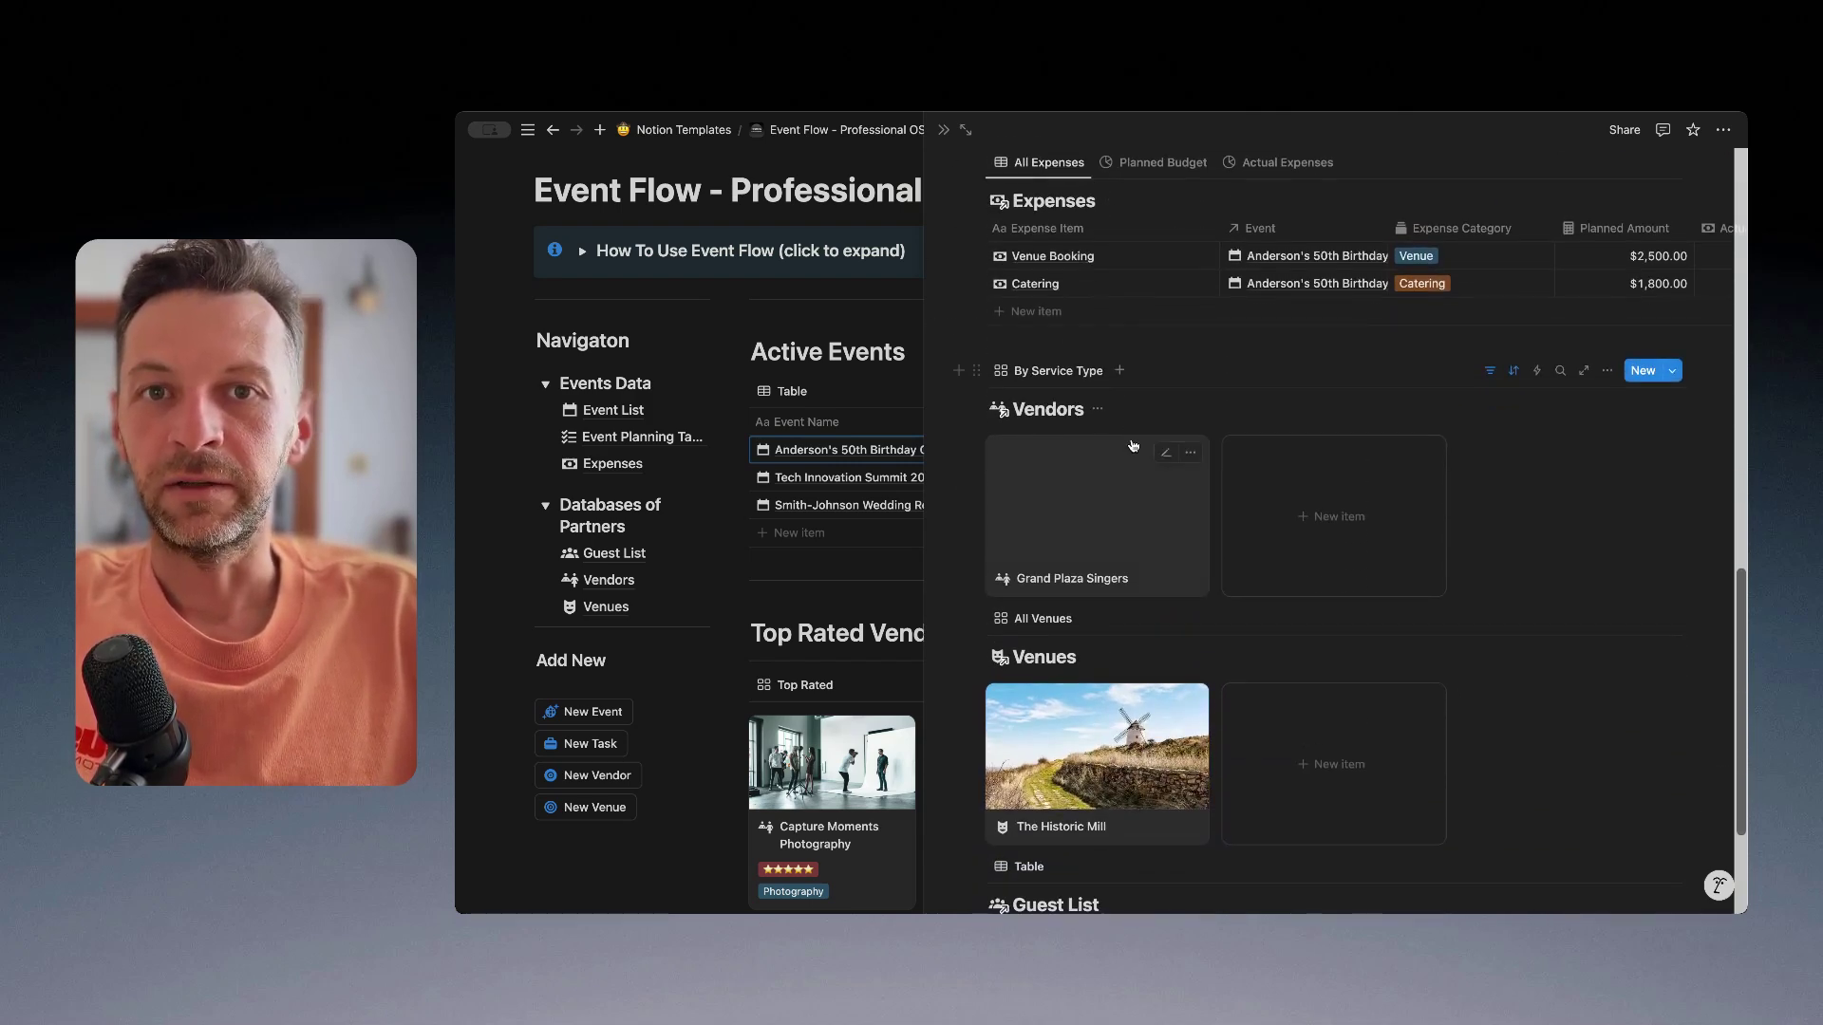
{"action": "scroll", "coordinate": [1206, 507], "scroll_direction": "down", "scroll_amount": 2}
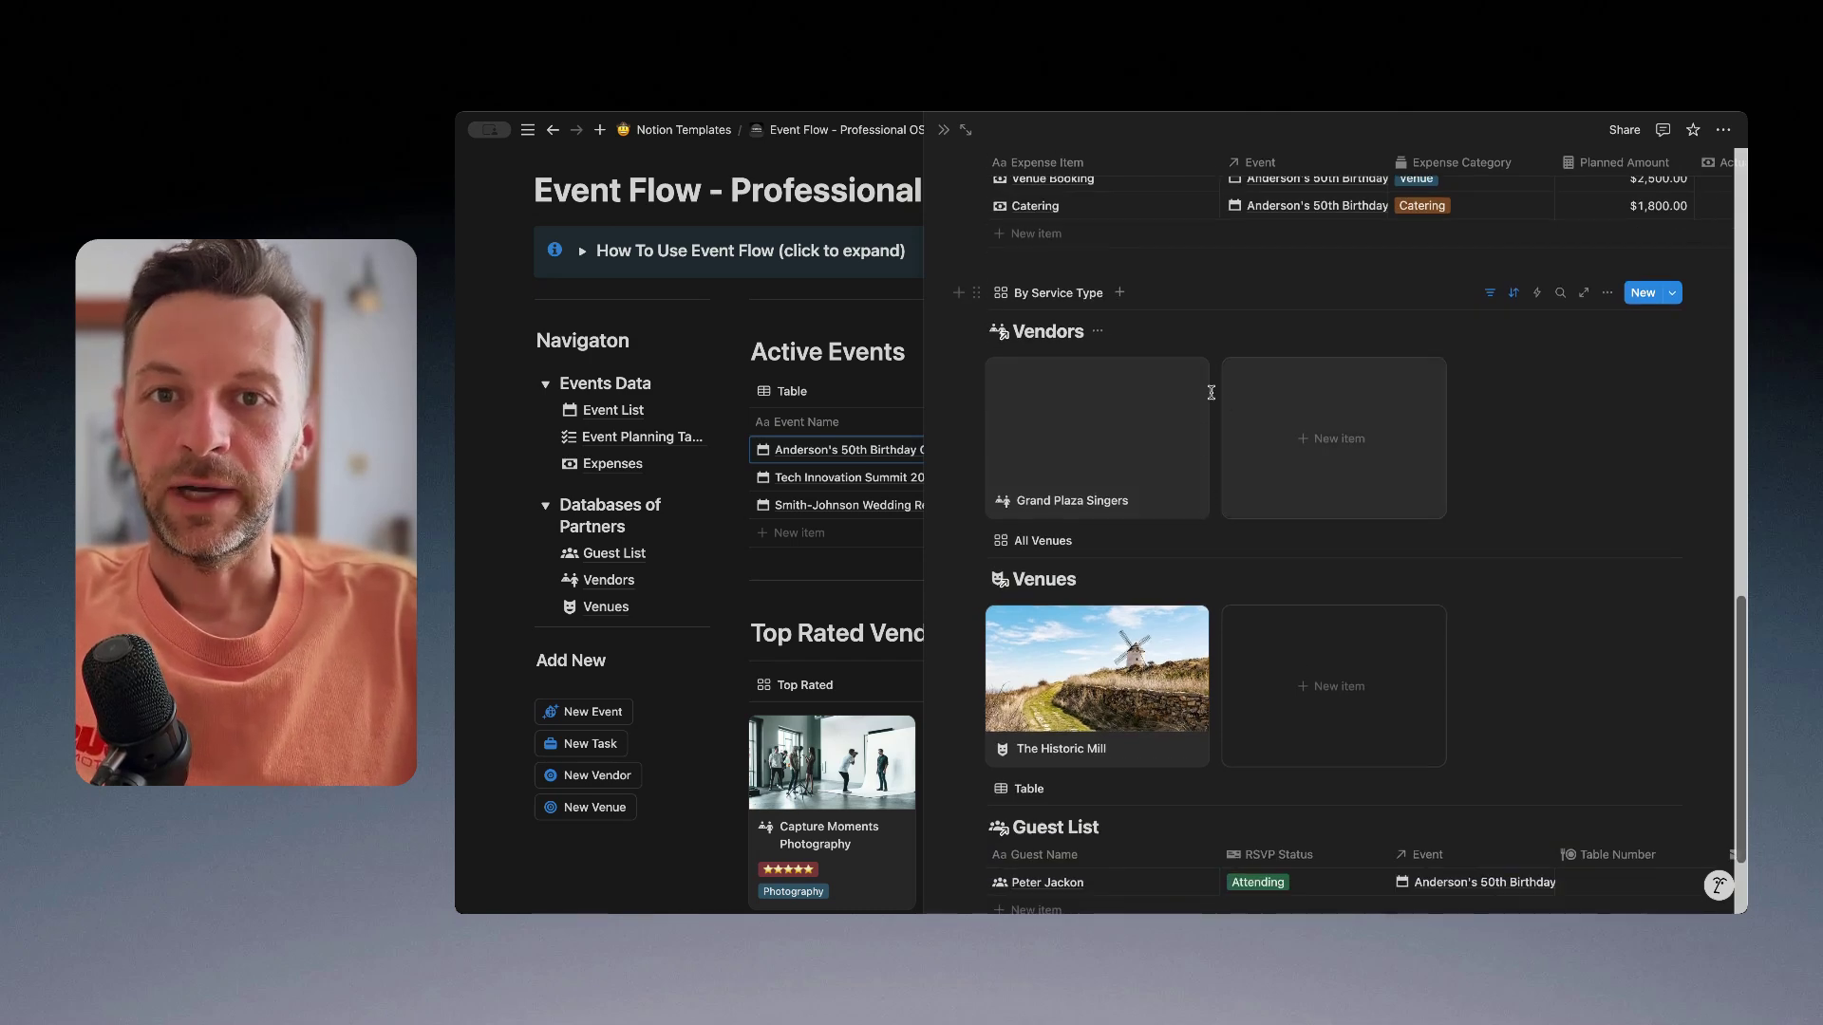
{"action": "scroll", "coordinate": [1092, 531], "scroll_direction": "down", "scroll_amount": 1}
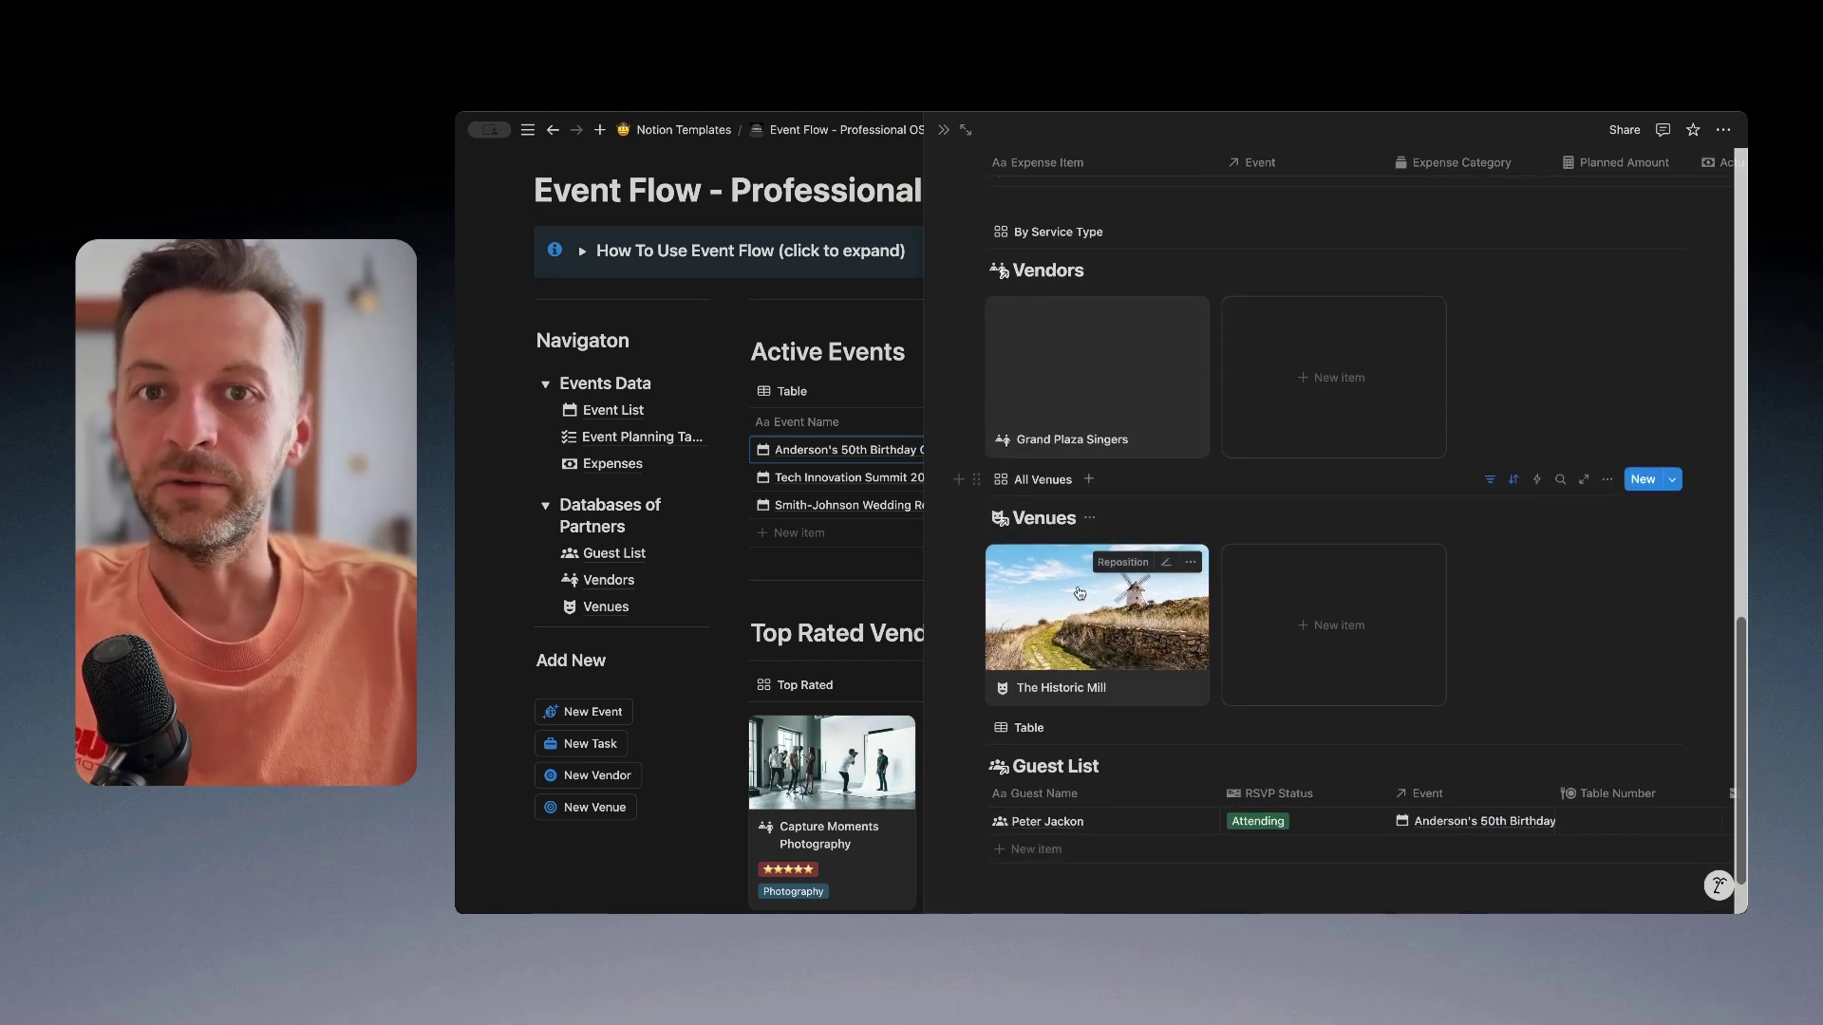
- View the RSVP Status options for the guest in the gala's Guest List and look through the table's columns
{"action": "scroll", "coordinate": [1272, 568], "scroll_direction": "down", "scroll_amount": 2}
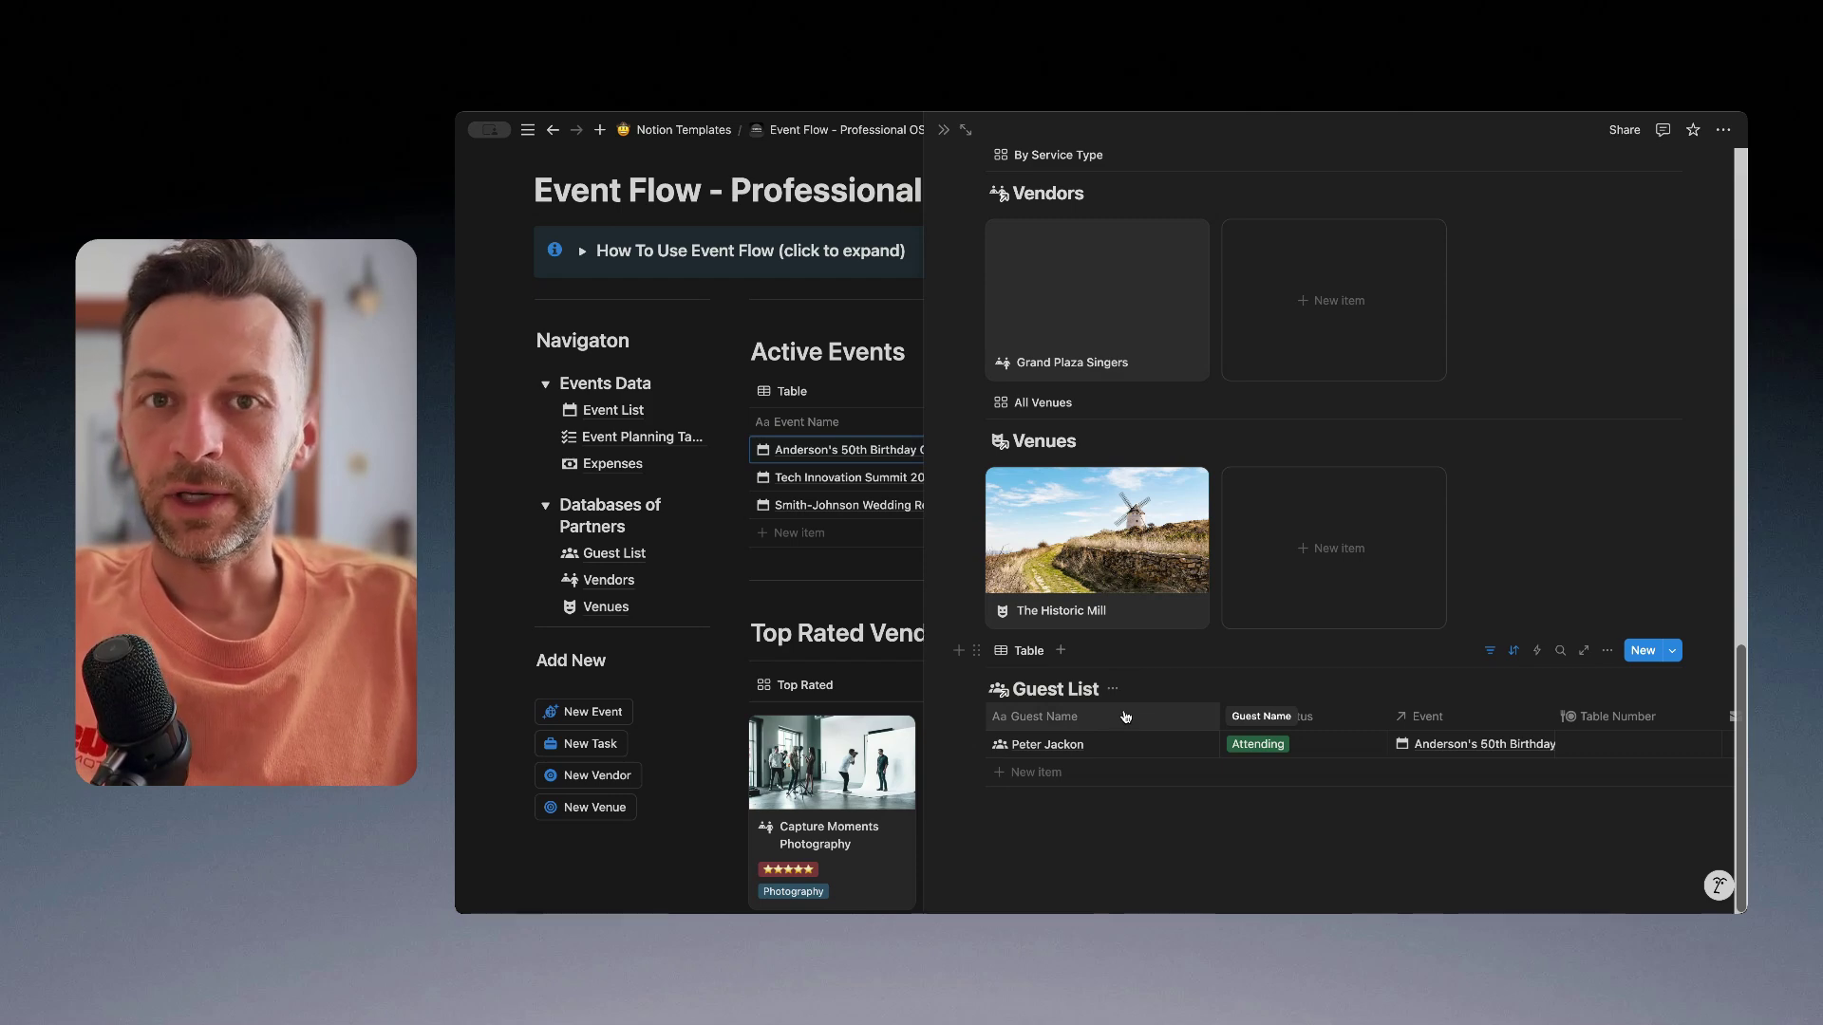
{"action": "left_click", "coordinate": [1348, 745]}
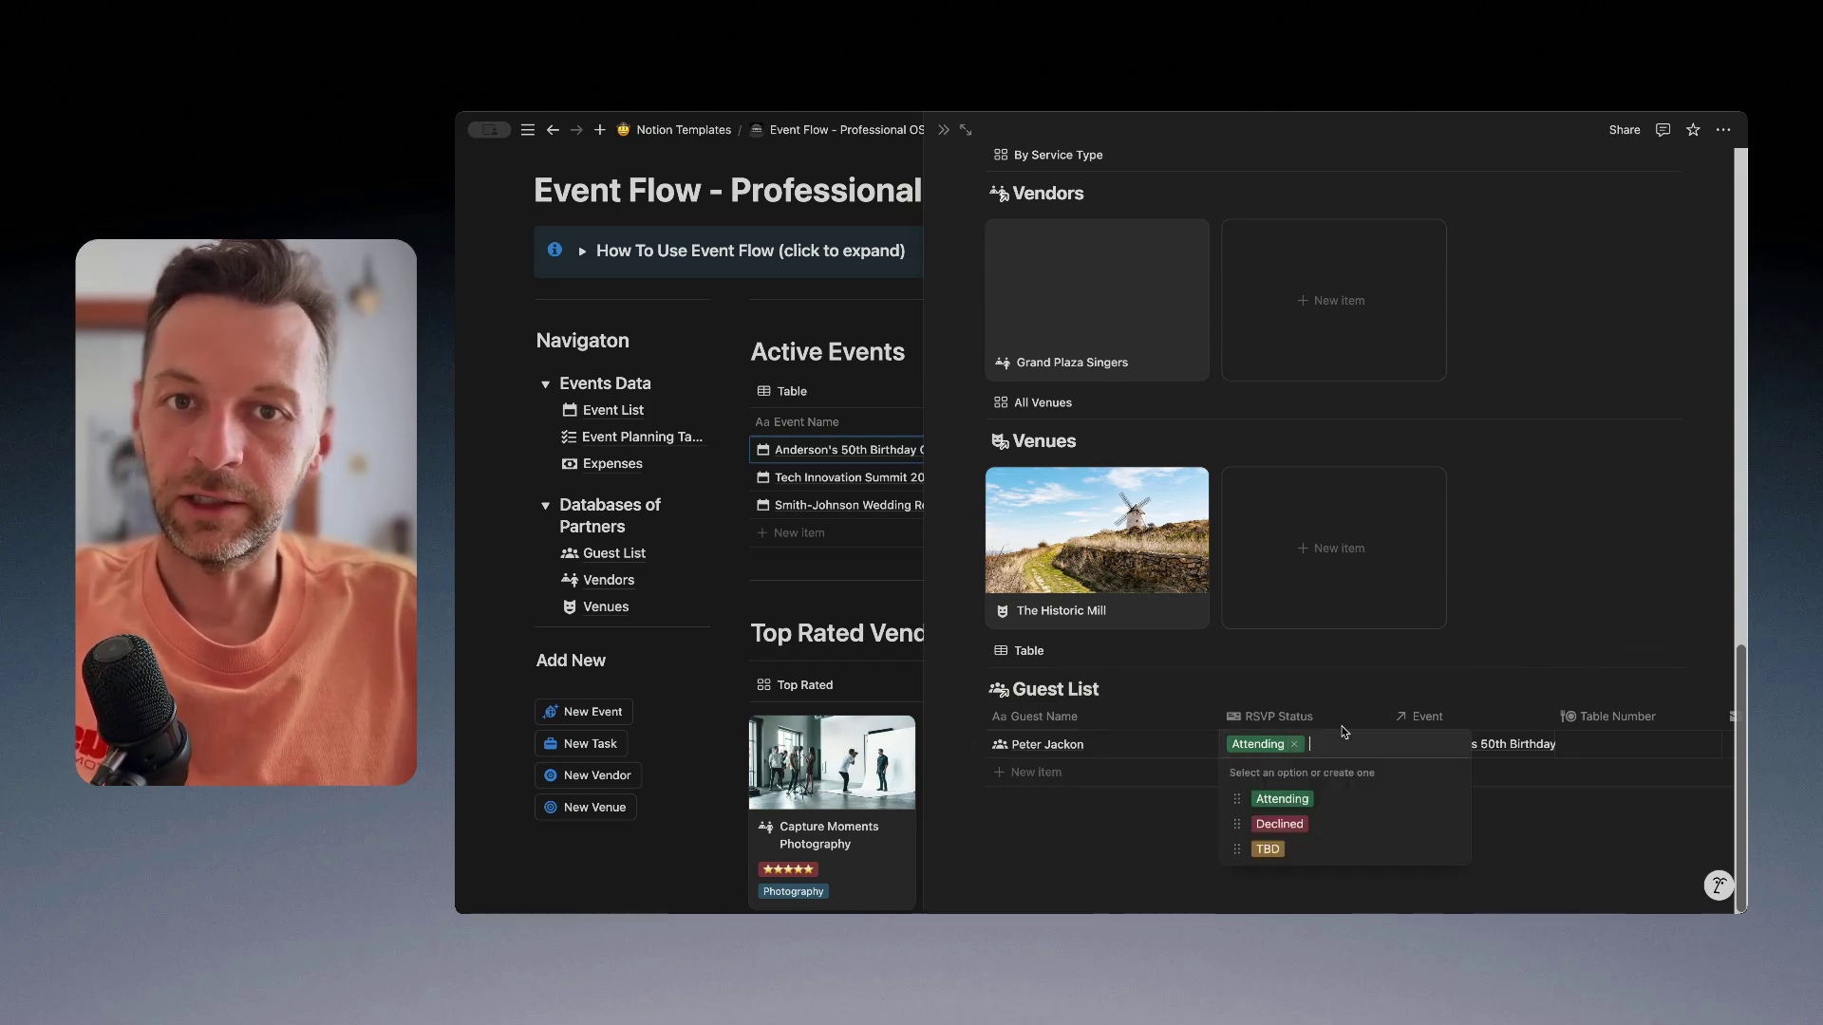
{"action": "key", "text": "Escape"}
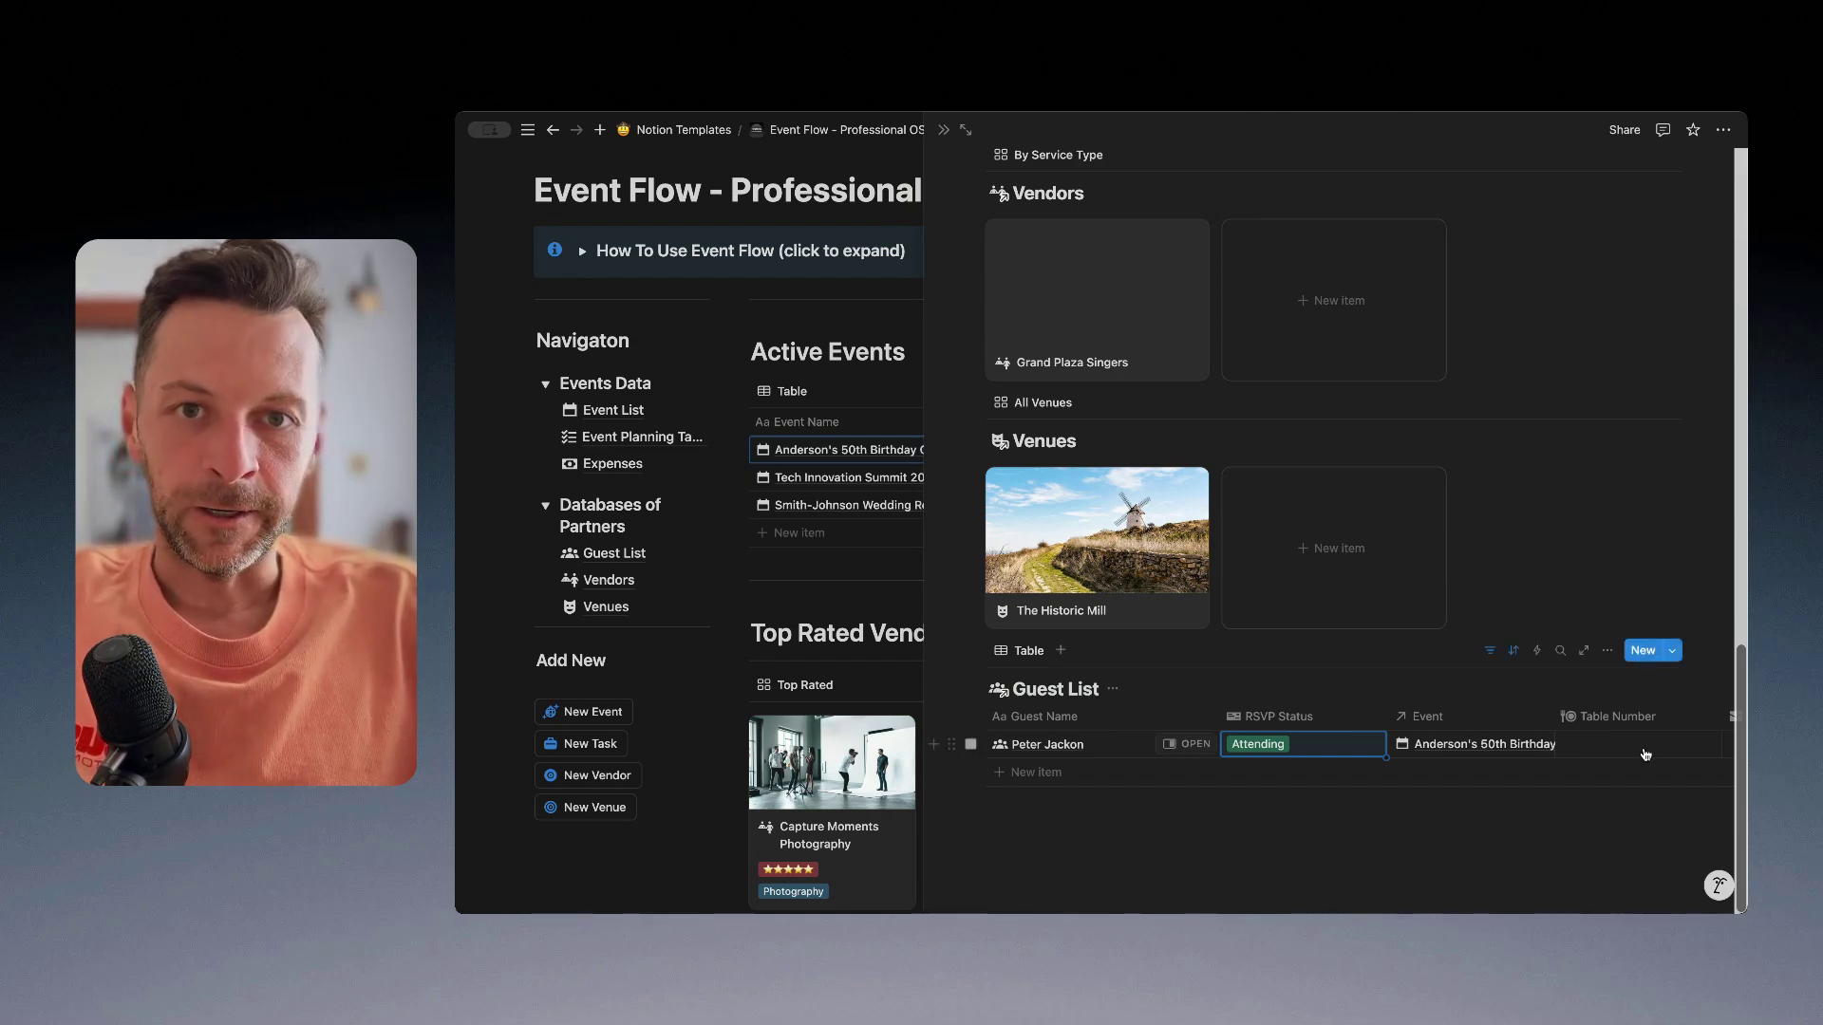
{"action": "scroll", "coordinate": [1645, 755], "scroll_direction": "right", "scroll_amount": 10}
{"action": "scroll", "coordinate": [1646, 755], "scroll_direction": "right", "scroll_amount": 2}
{"action": "scroll", "coordinate": [1177, 757], "scroll_direction": "left", "scroll_amount": 10}
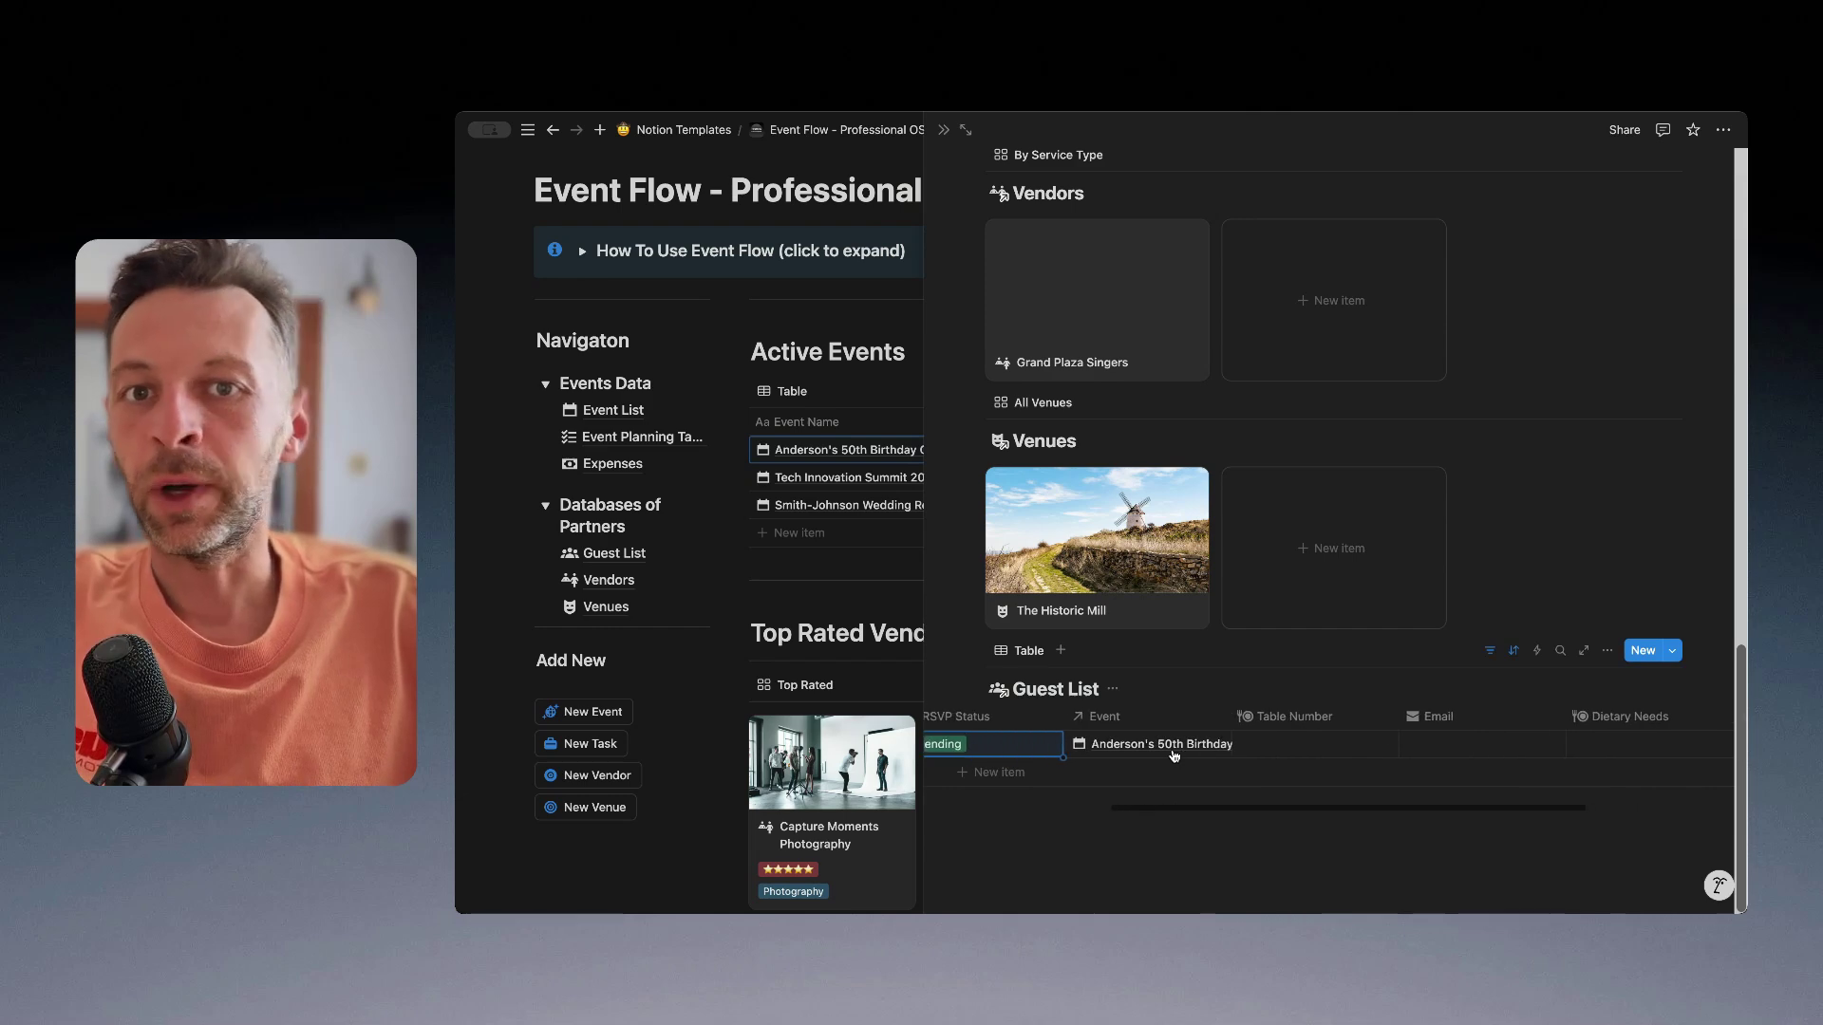
{"action": "scroll", "coordinate": [1175, 755], "scroll_direction": "left", "scroll_amount": 8}
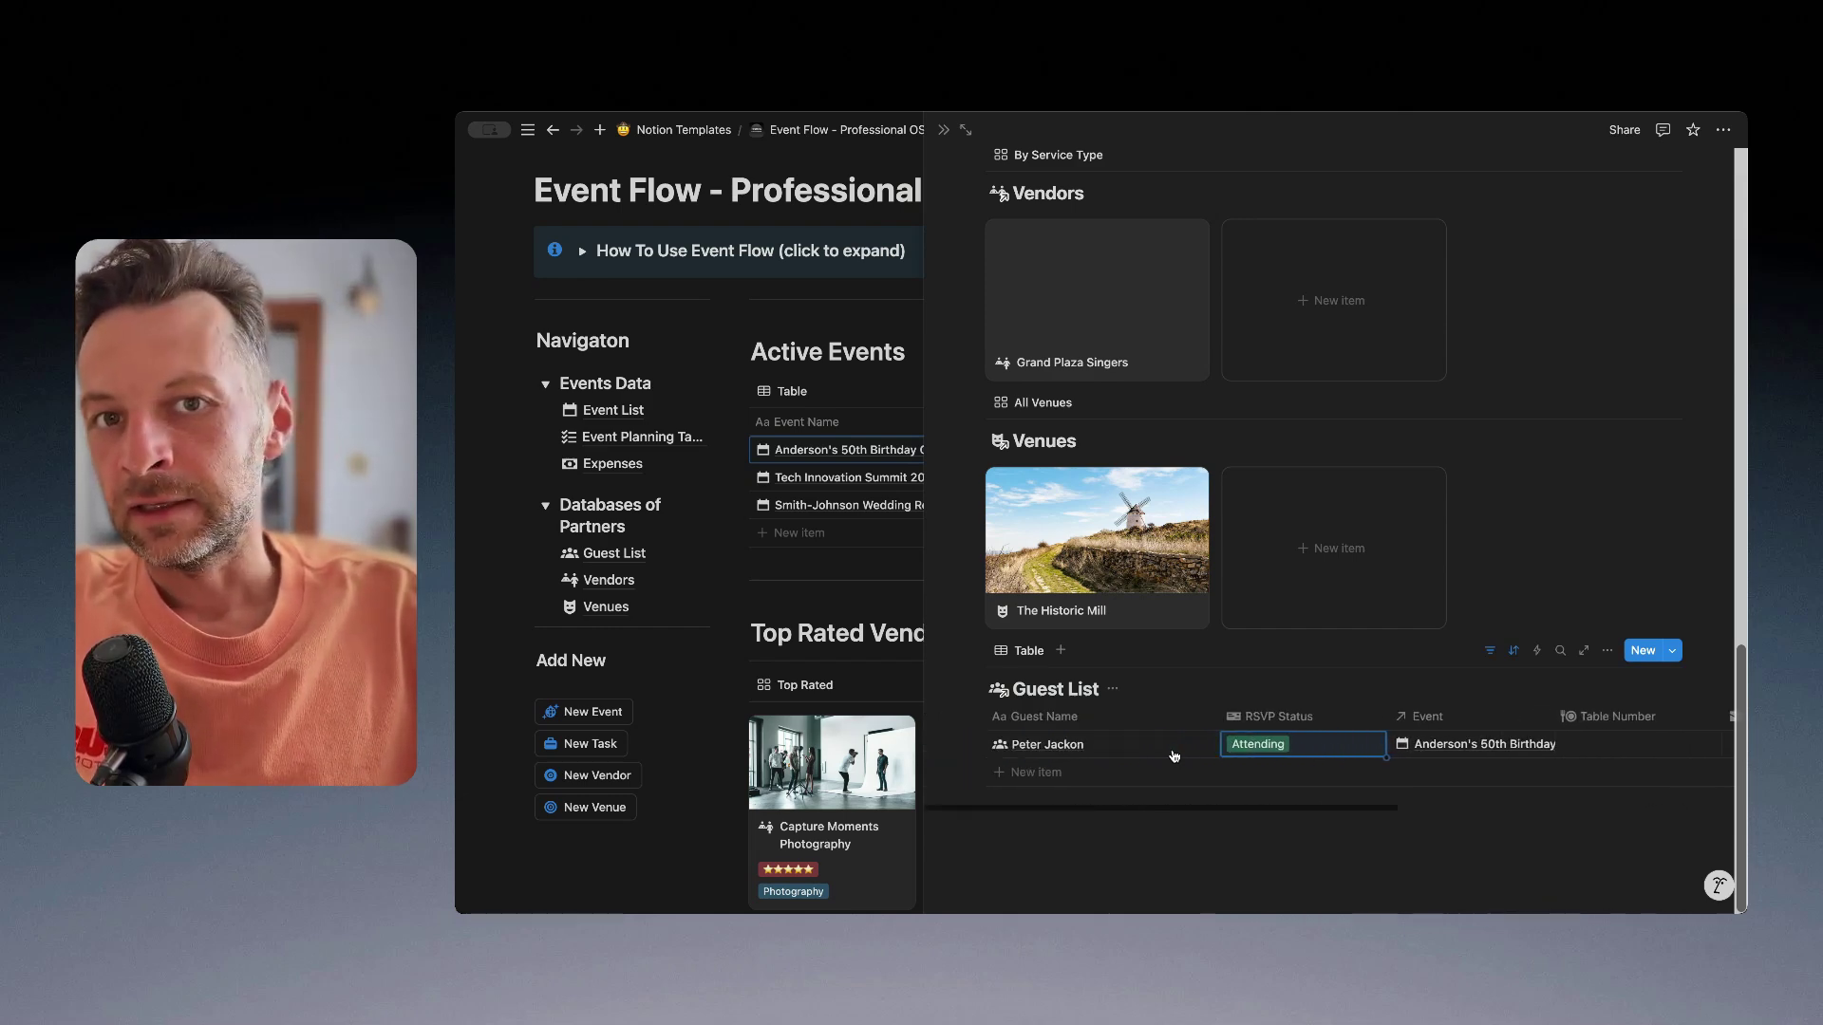
- Review the gala page from its properties and relations down to the guest list, and return to the budget figures
{"action": "scroll", "coordinate": [1125, 731], "scroll_direction": "up", "scroll_amount": 2}
{"action": "scroll", "coordinate": [1129, 721], "scroll_direction": "up", "scroll_amount": 15}
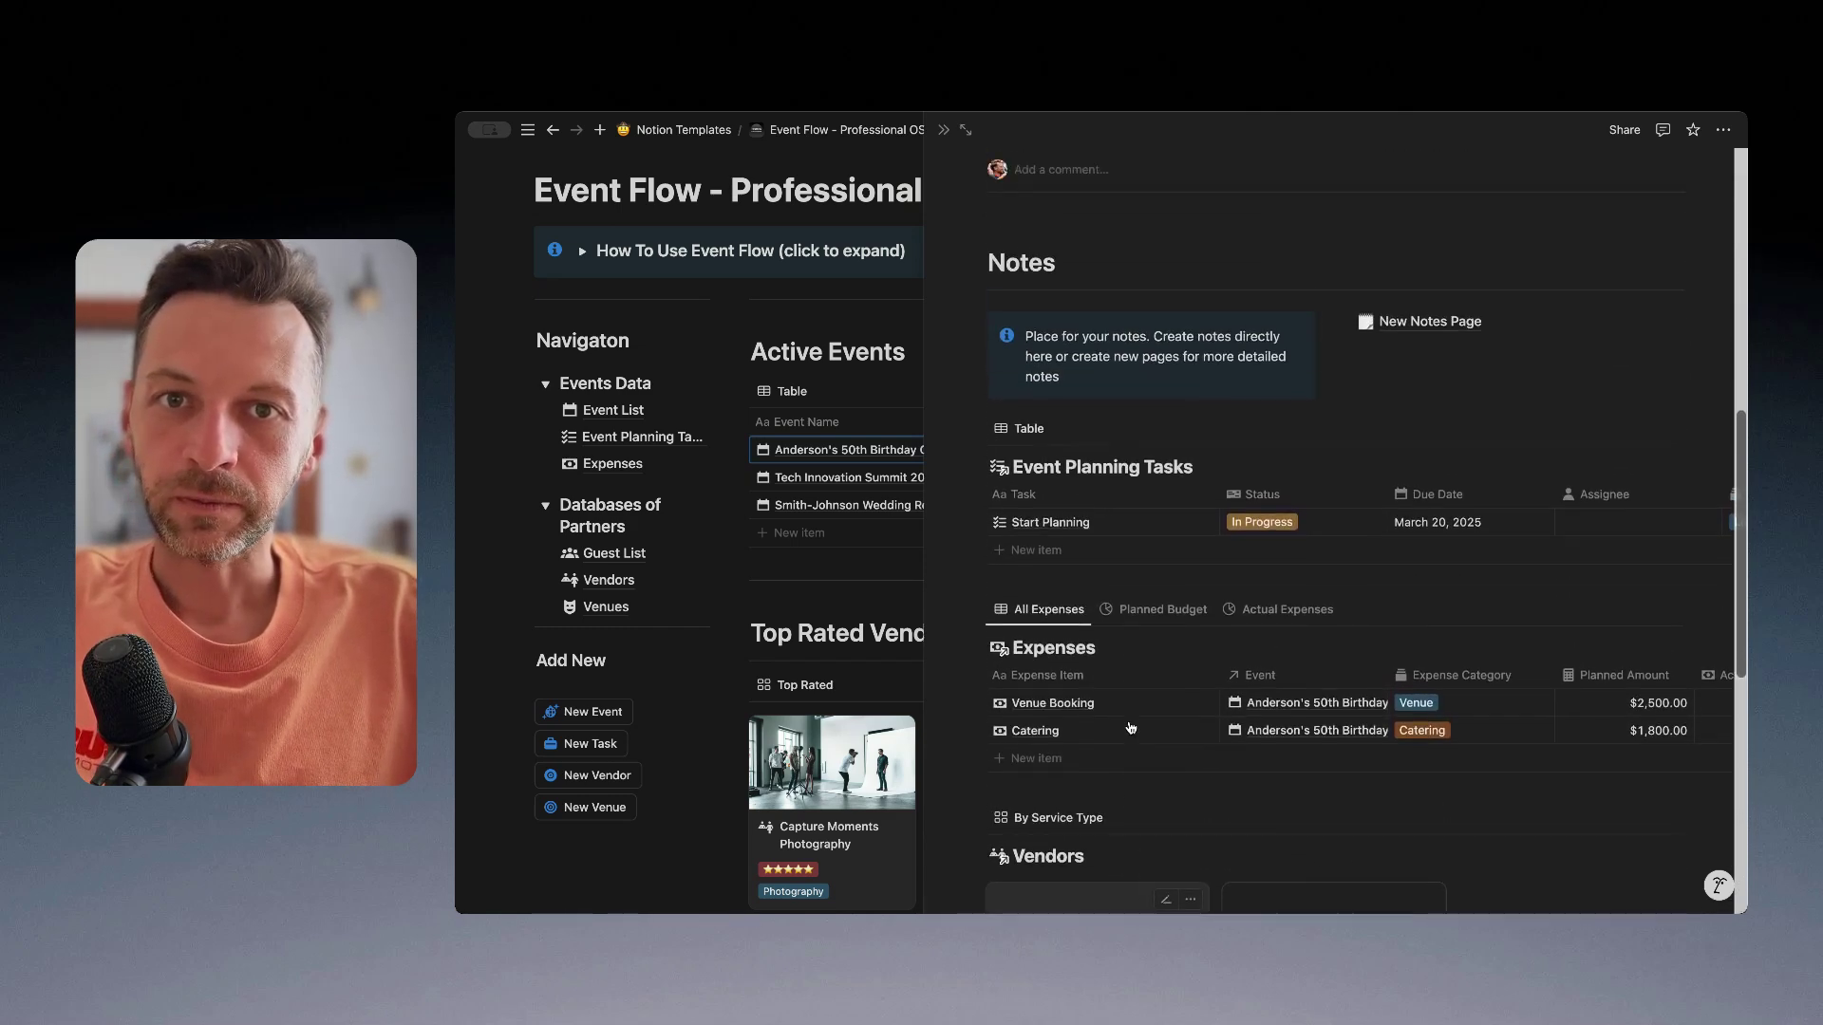
{"action": "scroll", "coordinate": [1129, 722], "scroll_direction": "up", "scroll_amount": 10}
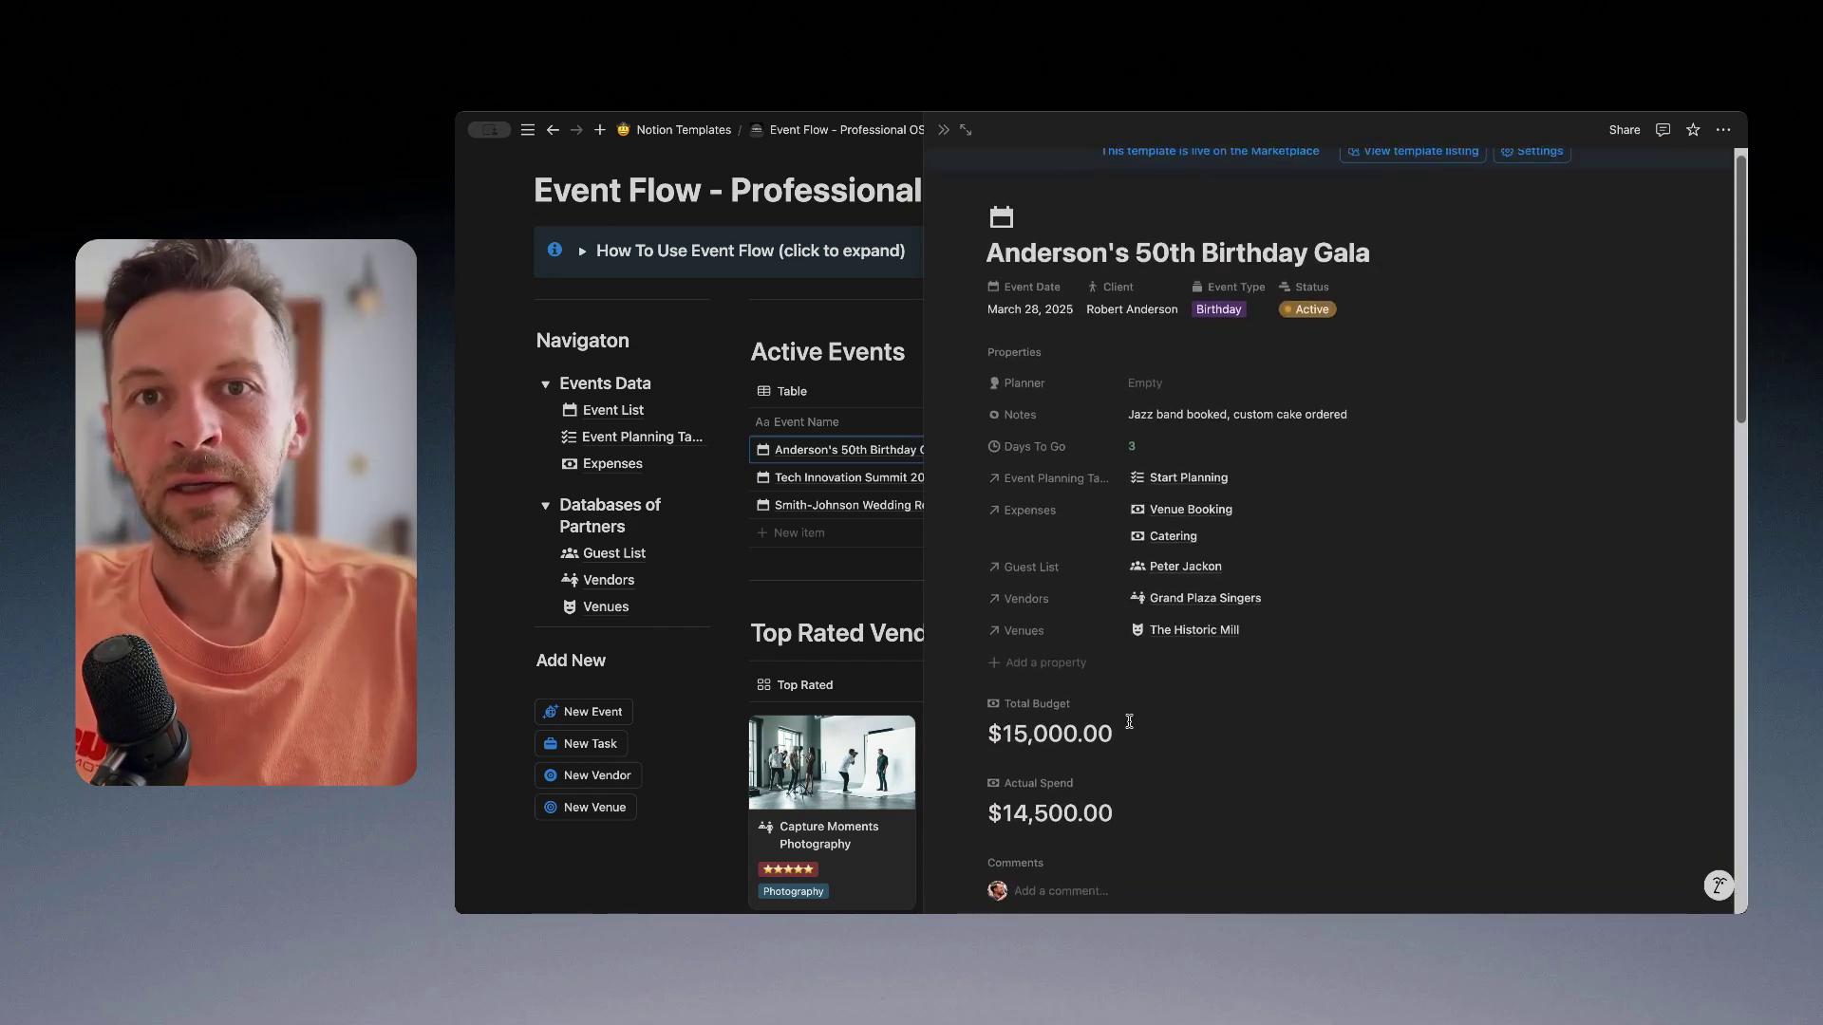
{"action": "scroll", "coordinate": [1130, 728], "scroll_direction": "up", "scroll_amount": 1}
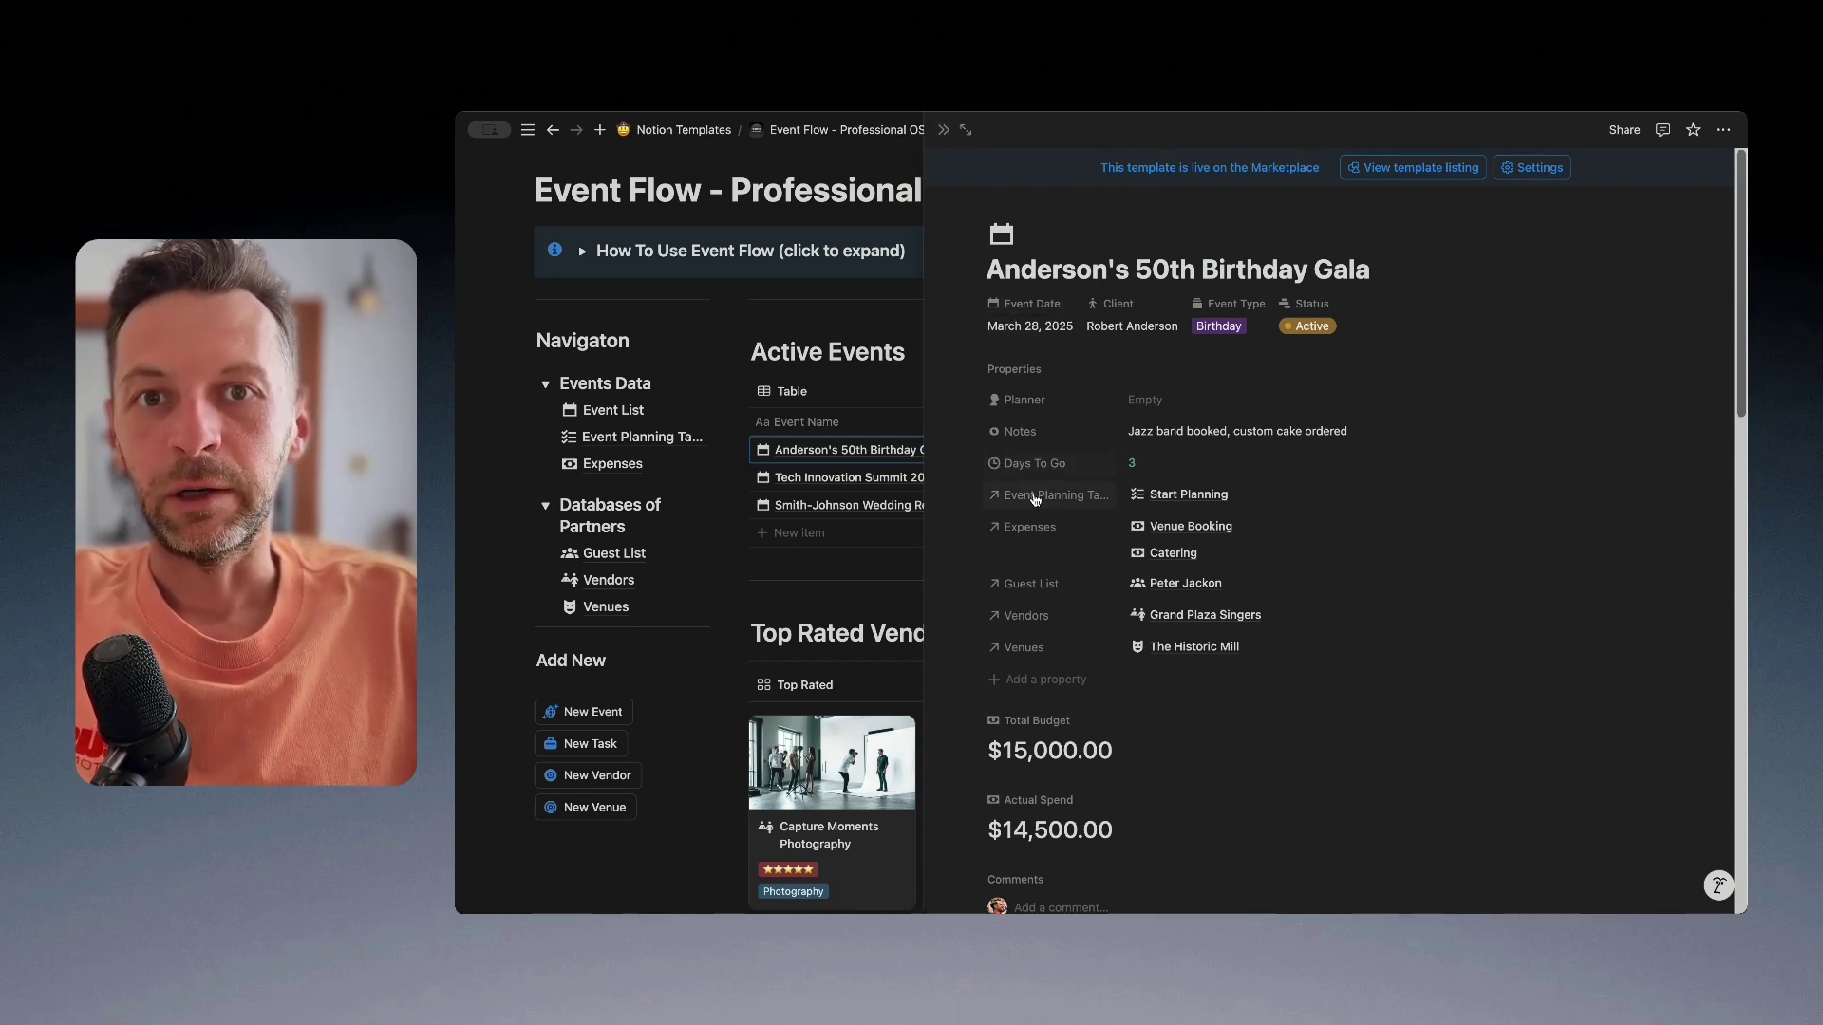
{"action": "scroll", "coordinate": [1100, 573], "scroll_direction": "down", "scroll_amount": 10}
{"action": "scroll", "coordinate": [1230, 532], "scroll_direction": "down", "scroll_amount": 2}
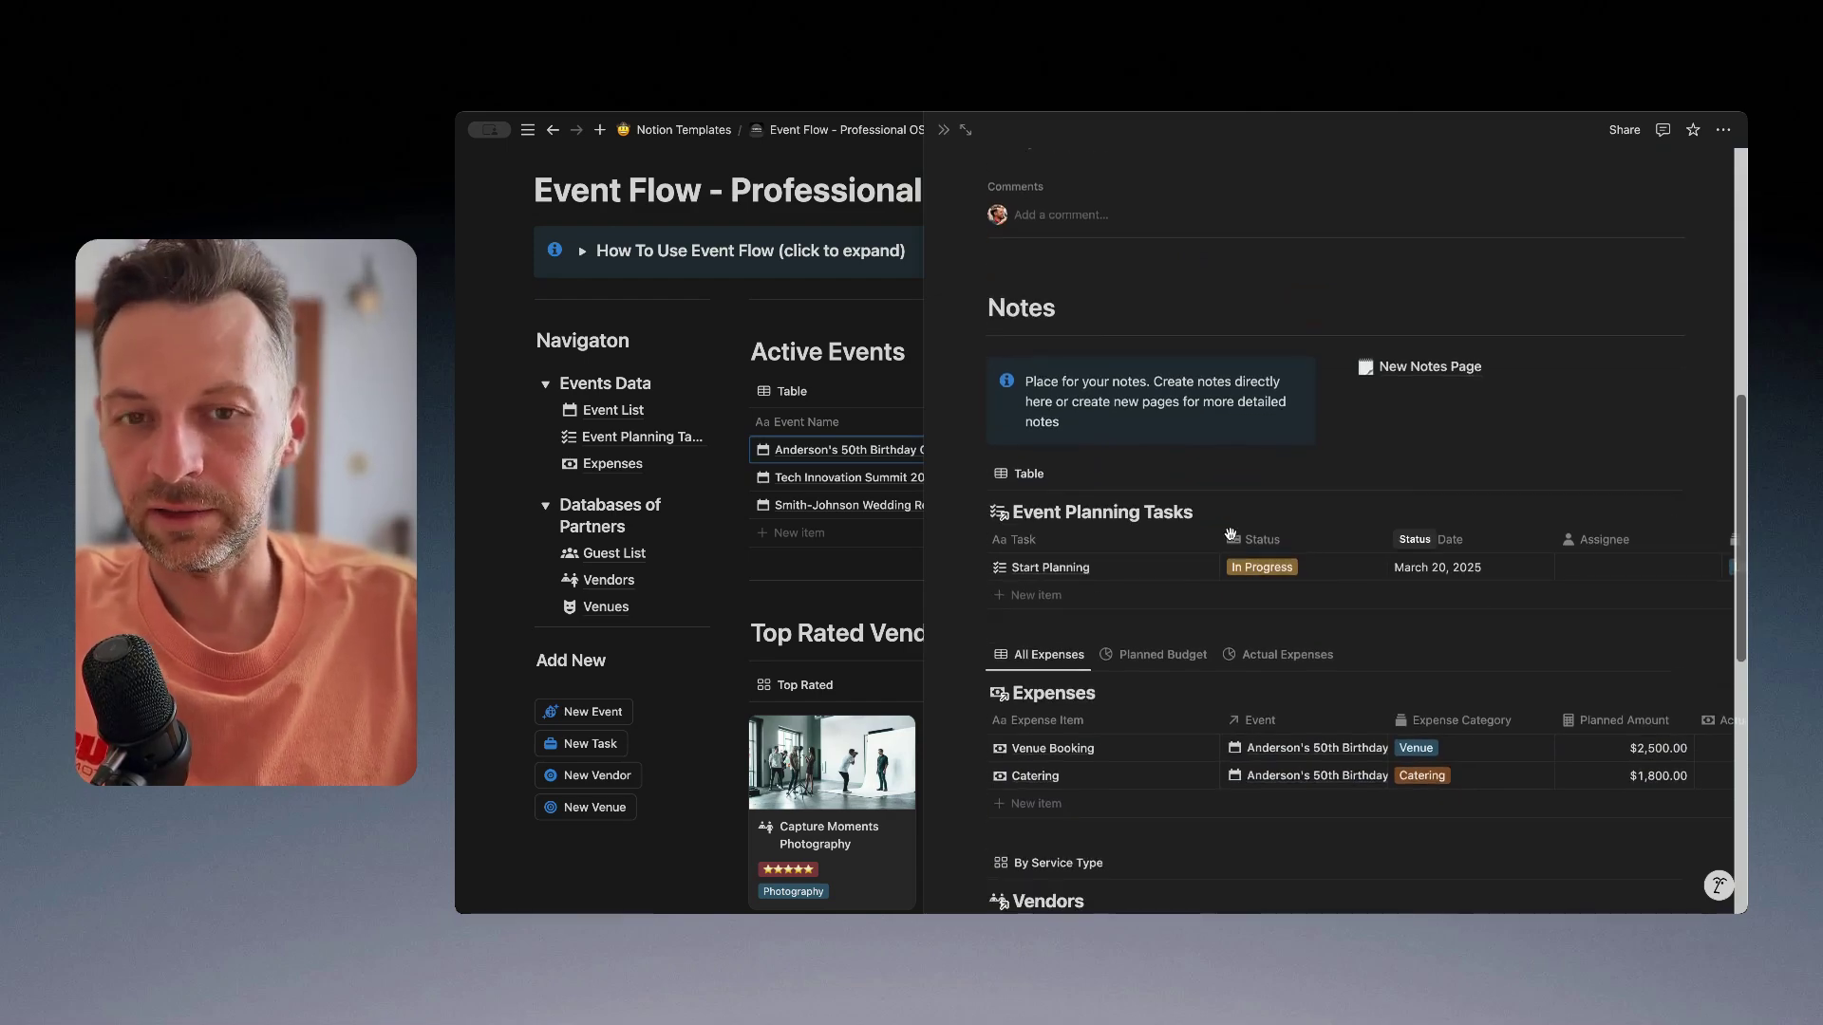
{"action": "scroll", "coordinate": [1230, 535], "scroll_direction": "down", "scroll_amount": 3}
{"action": "scroll", "coordinate": [1167, 505], "scroll_direction": "down", "scroll_amount": 9}
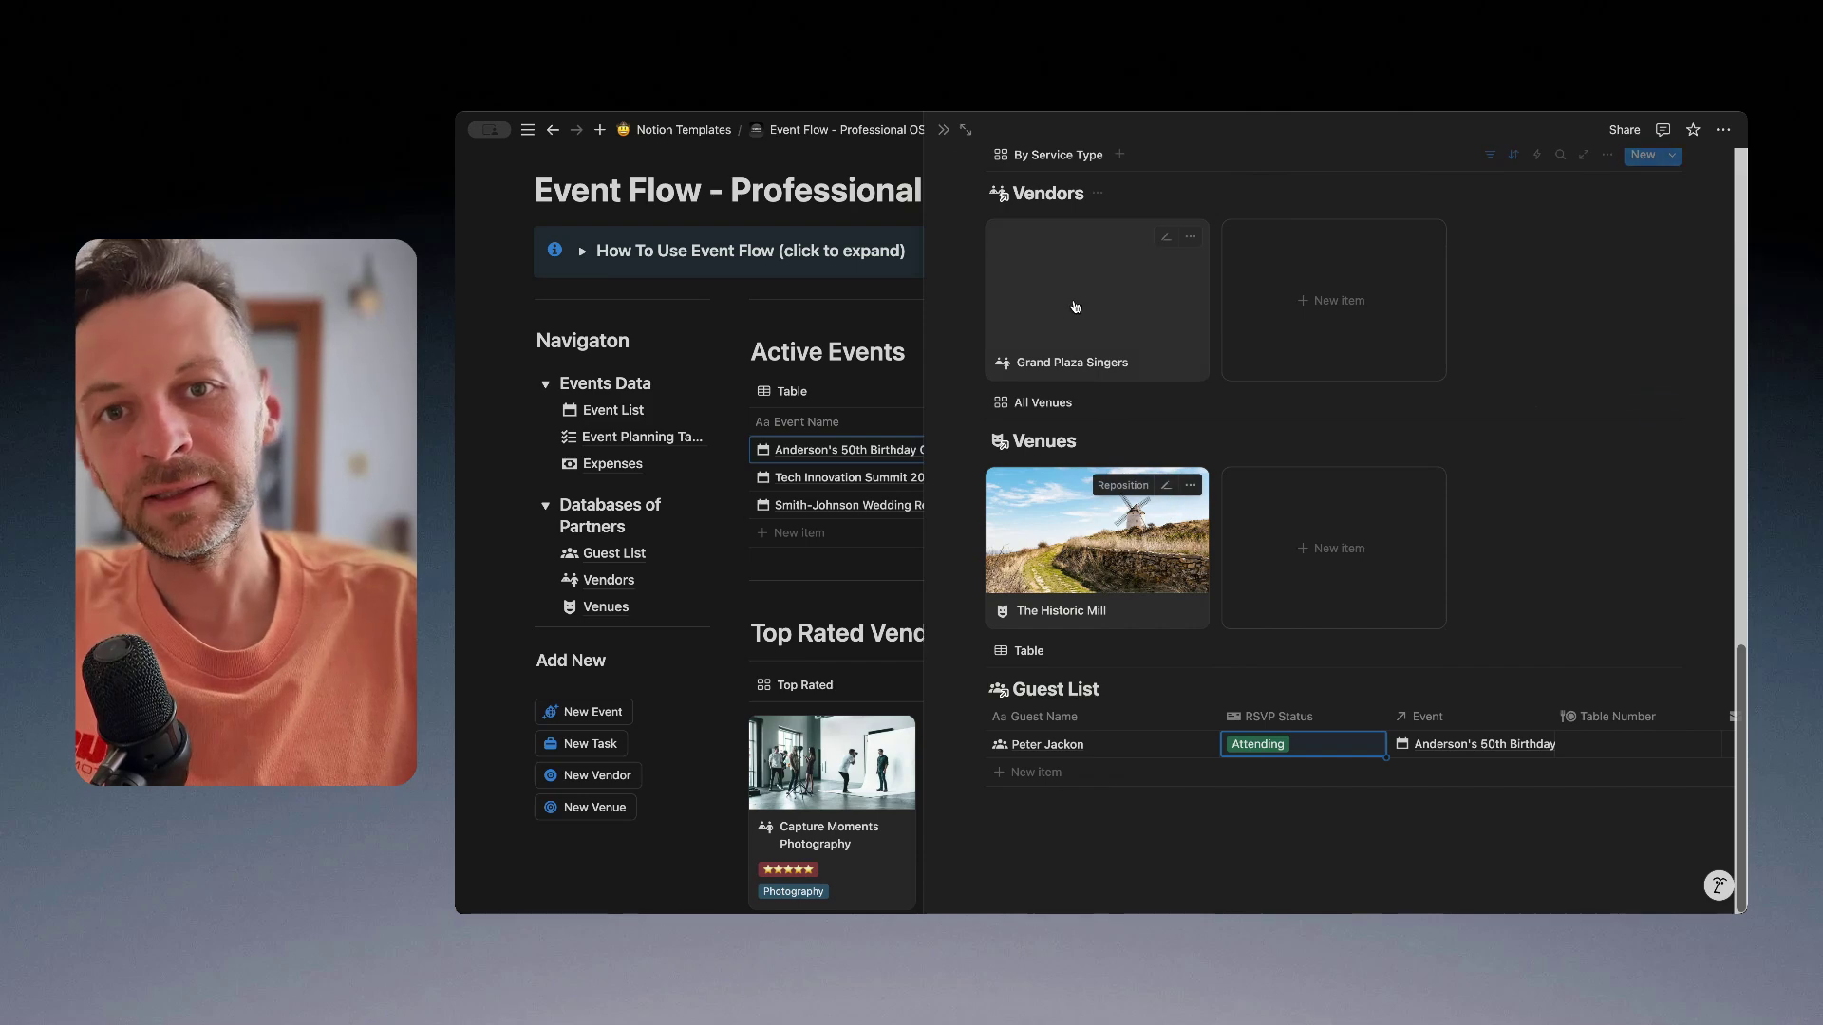
{"action": "scroll", "coordinate": [1117, 358], "scroll_direction": "up", "scroll_amount": 7}
{"action": "scroll", "coordinate": [1117, 358], "scroll_direction": "up", "scroll_amount": 10}
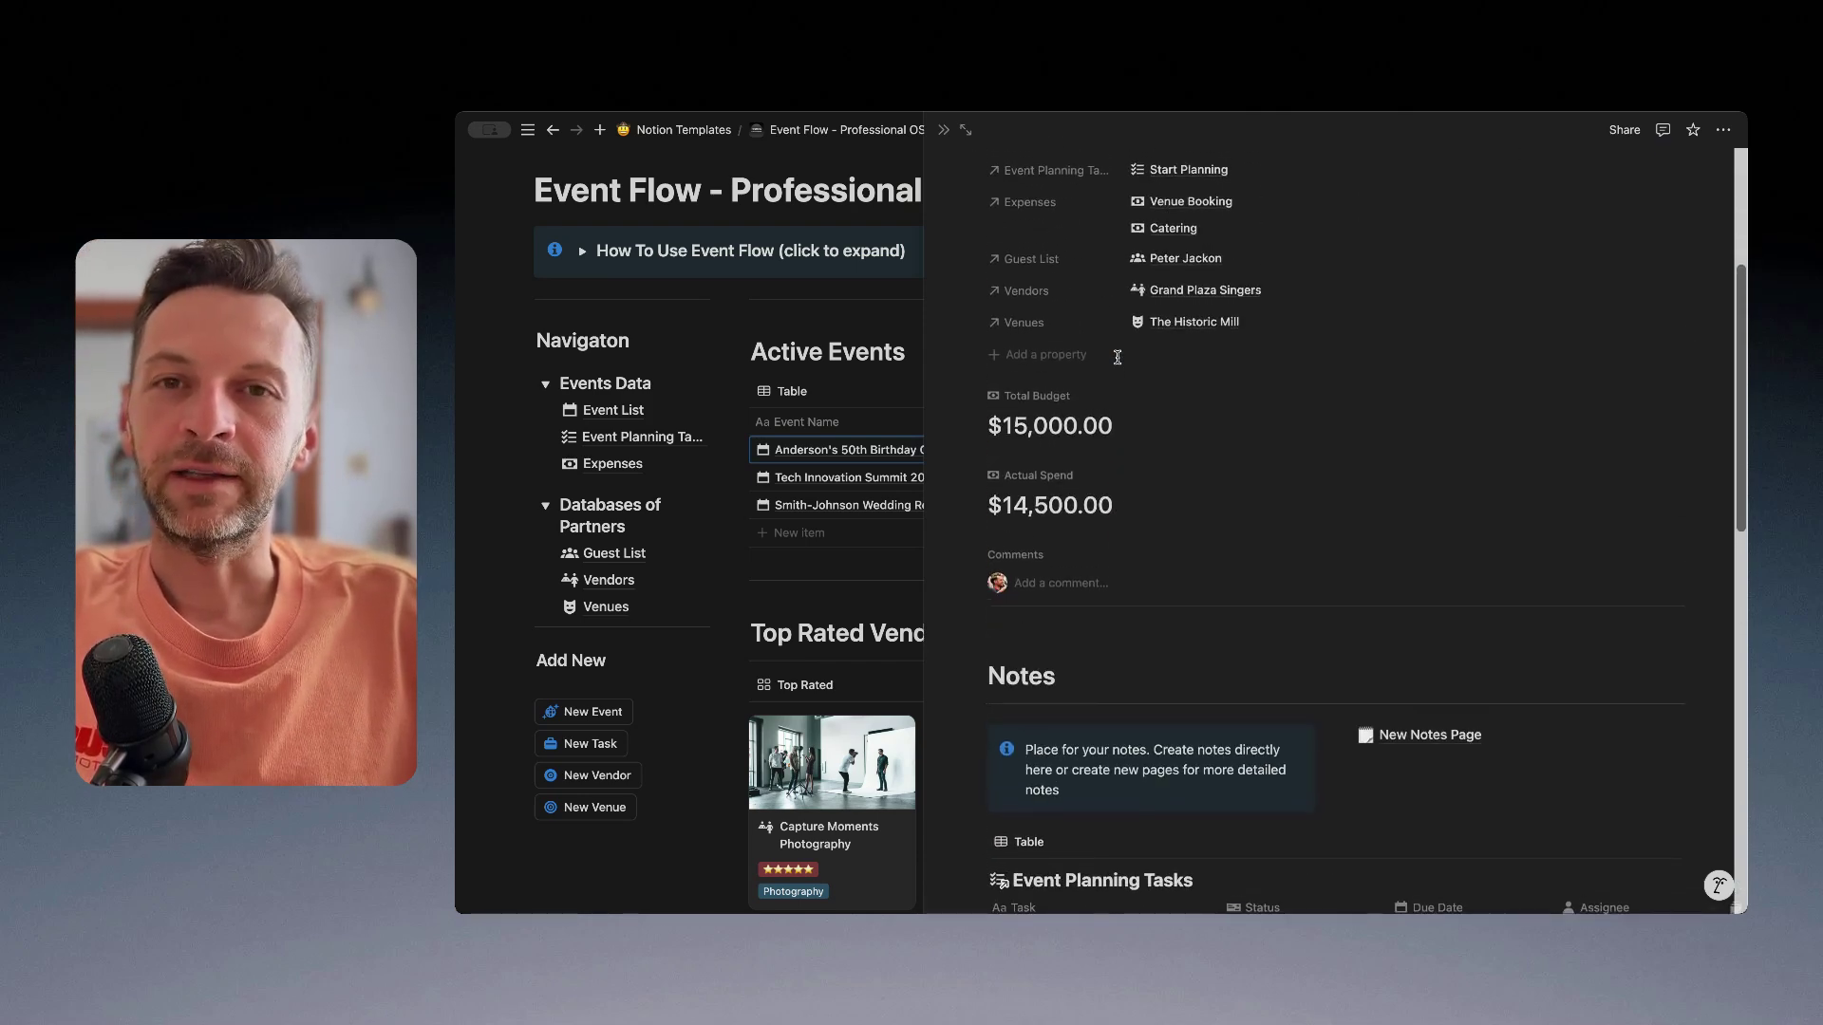
- Close the gala's side peek and look over the dashboard's Active Events, open tasks, and Top Rated Vendors & Venues
{"action": "left_click", "coordinate": [943, 131]}
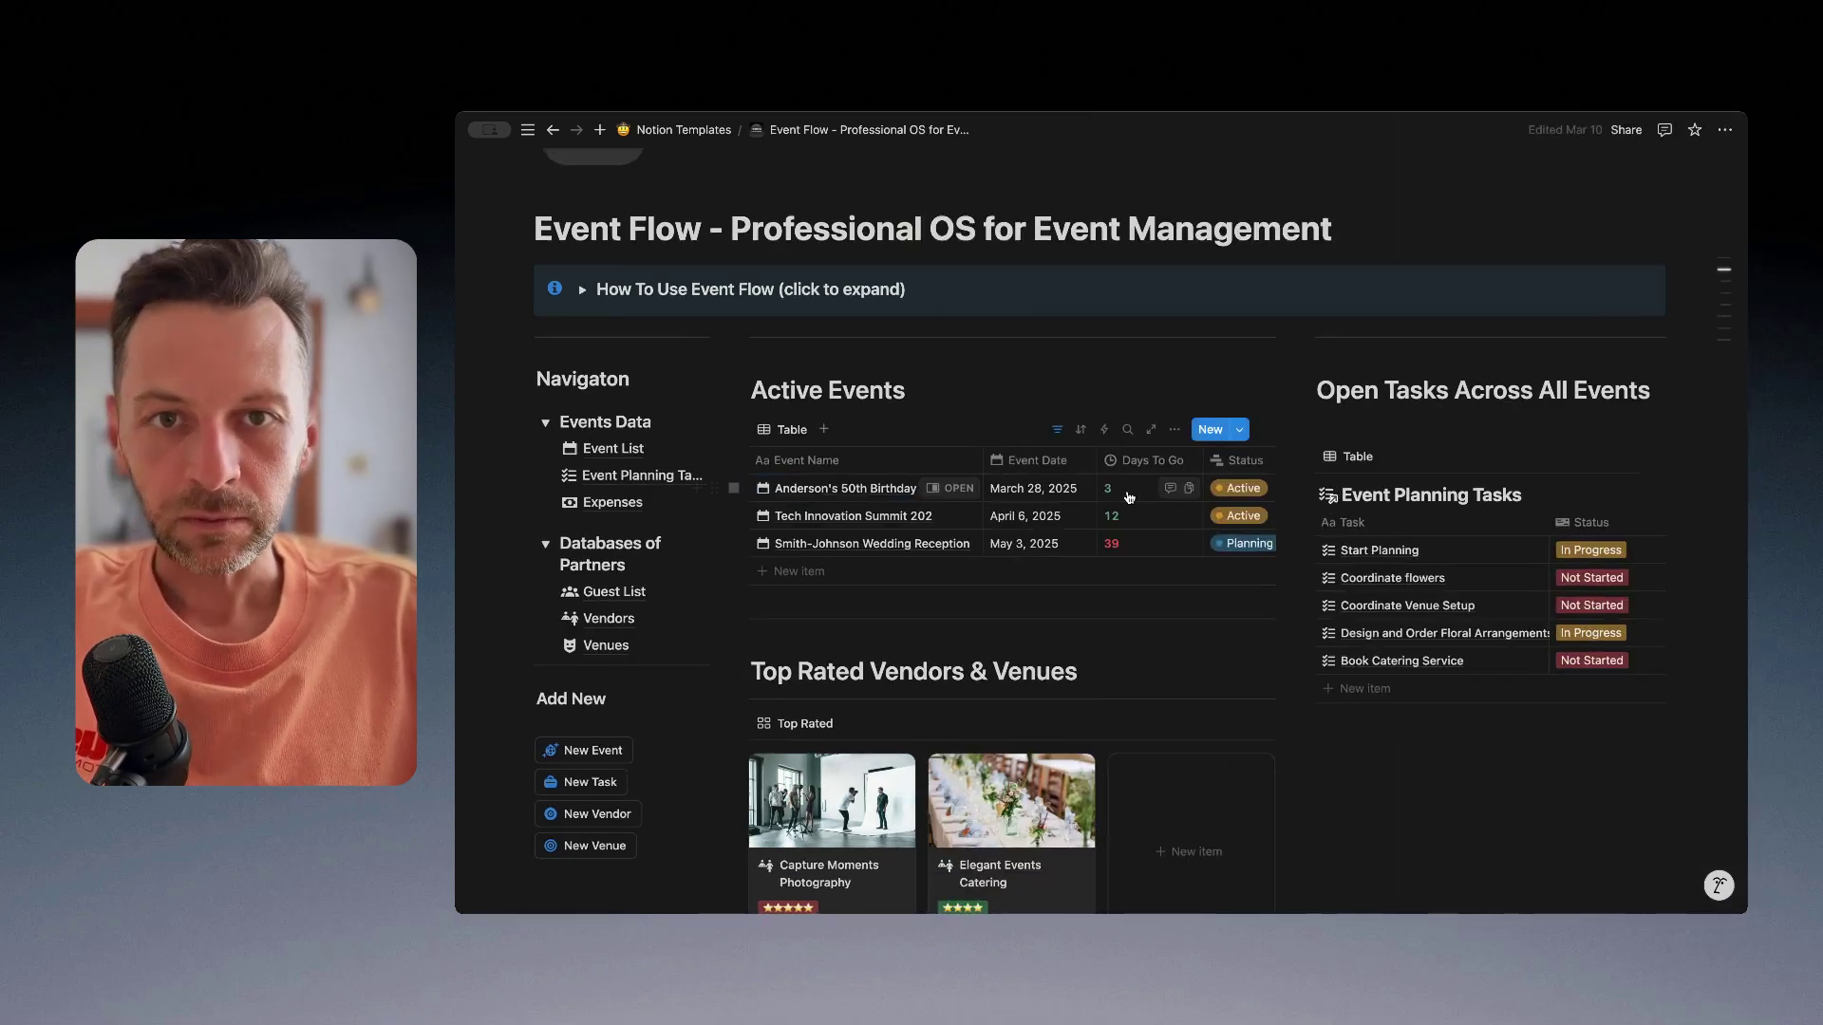
{"action": "scroll", "coordinate": [1129, 497], "scroll_direction": "down", "scroll_amount": 4}
{"action": "scroll", "coordinate": [1129, 497], "scroll_direction": "down", "scroll_amount": 1}
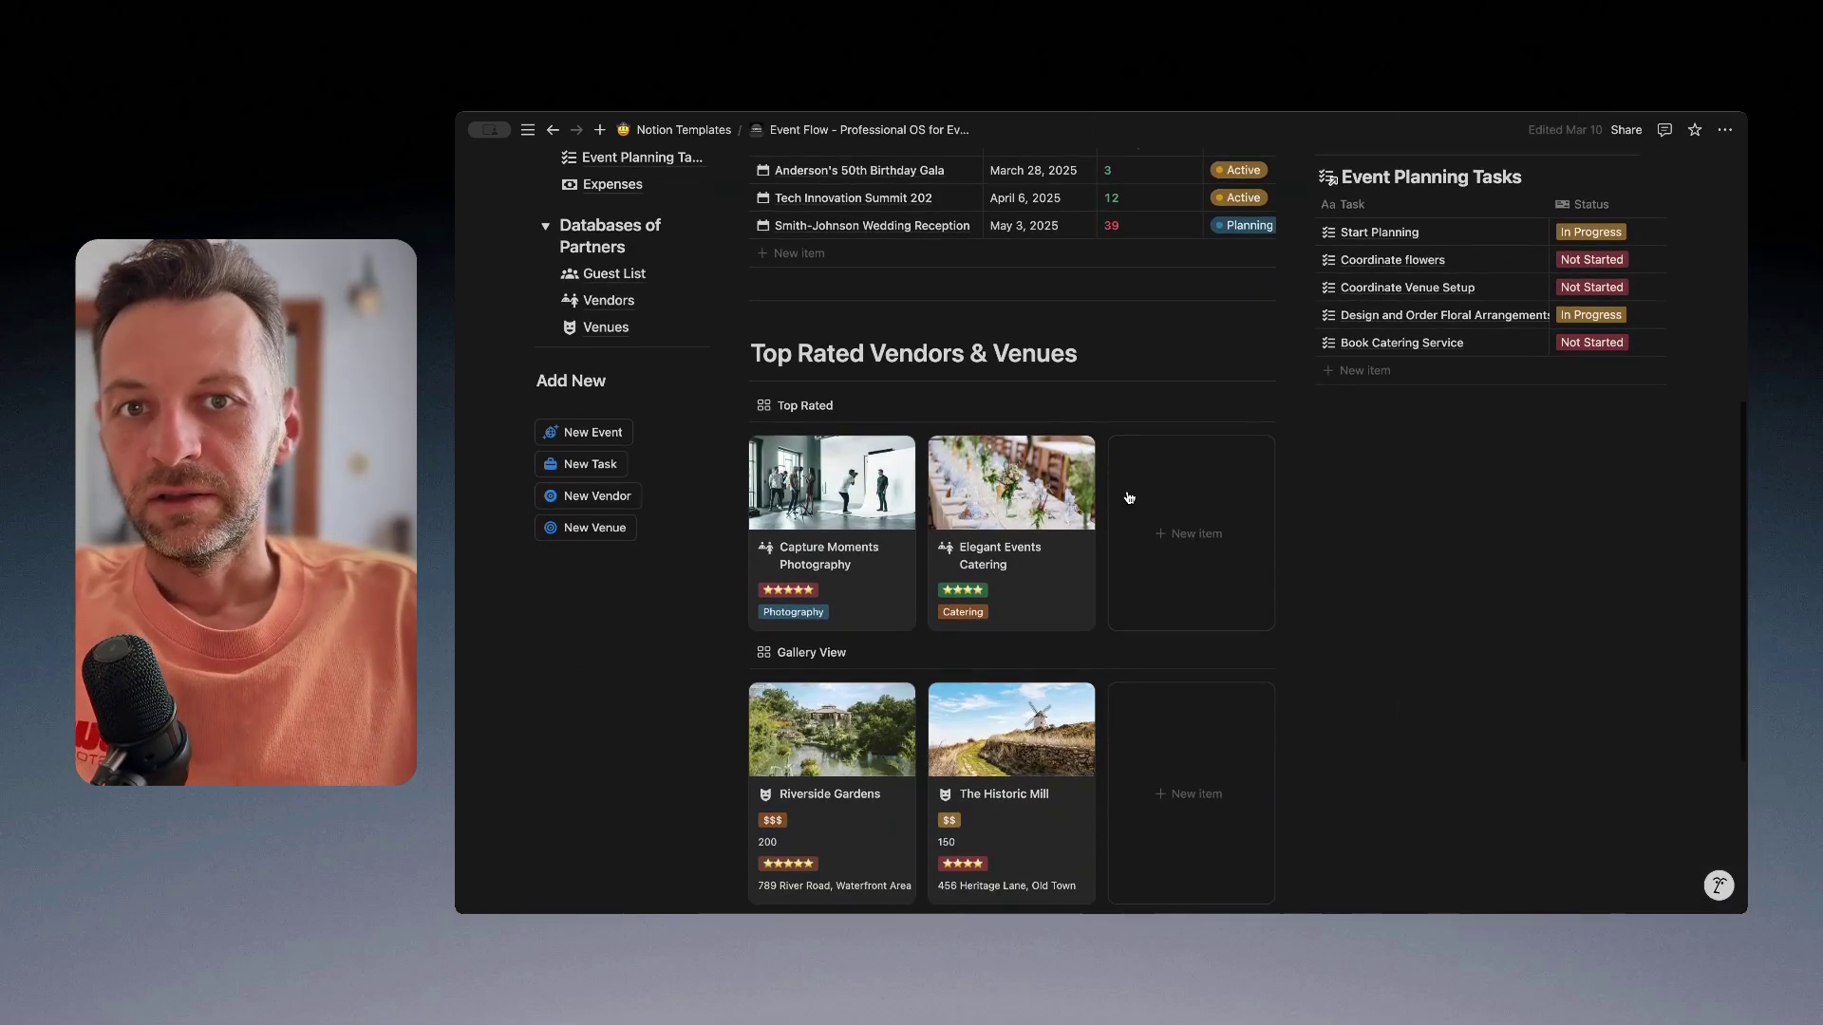
{"action": "scroll", "coordinate": [1129, 497], "scroll_direction": "down", "scroll_amount": 1}
{"action": "scroll", "coordinate": [1129, 497], "scroll_direction": "up", "scroll_amount": 5}
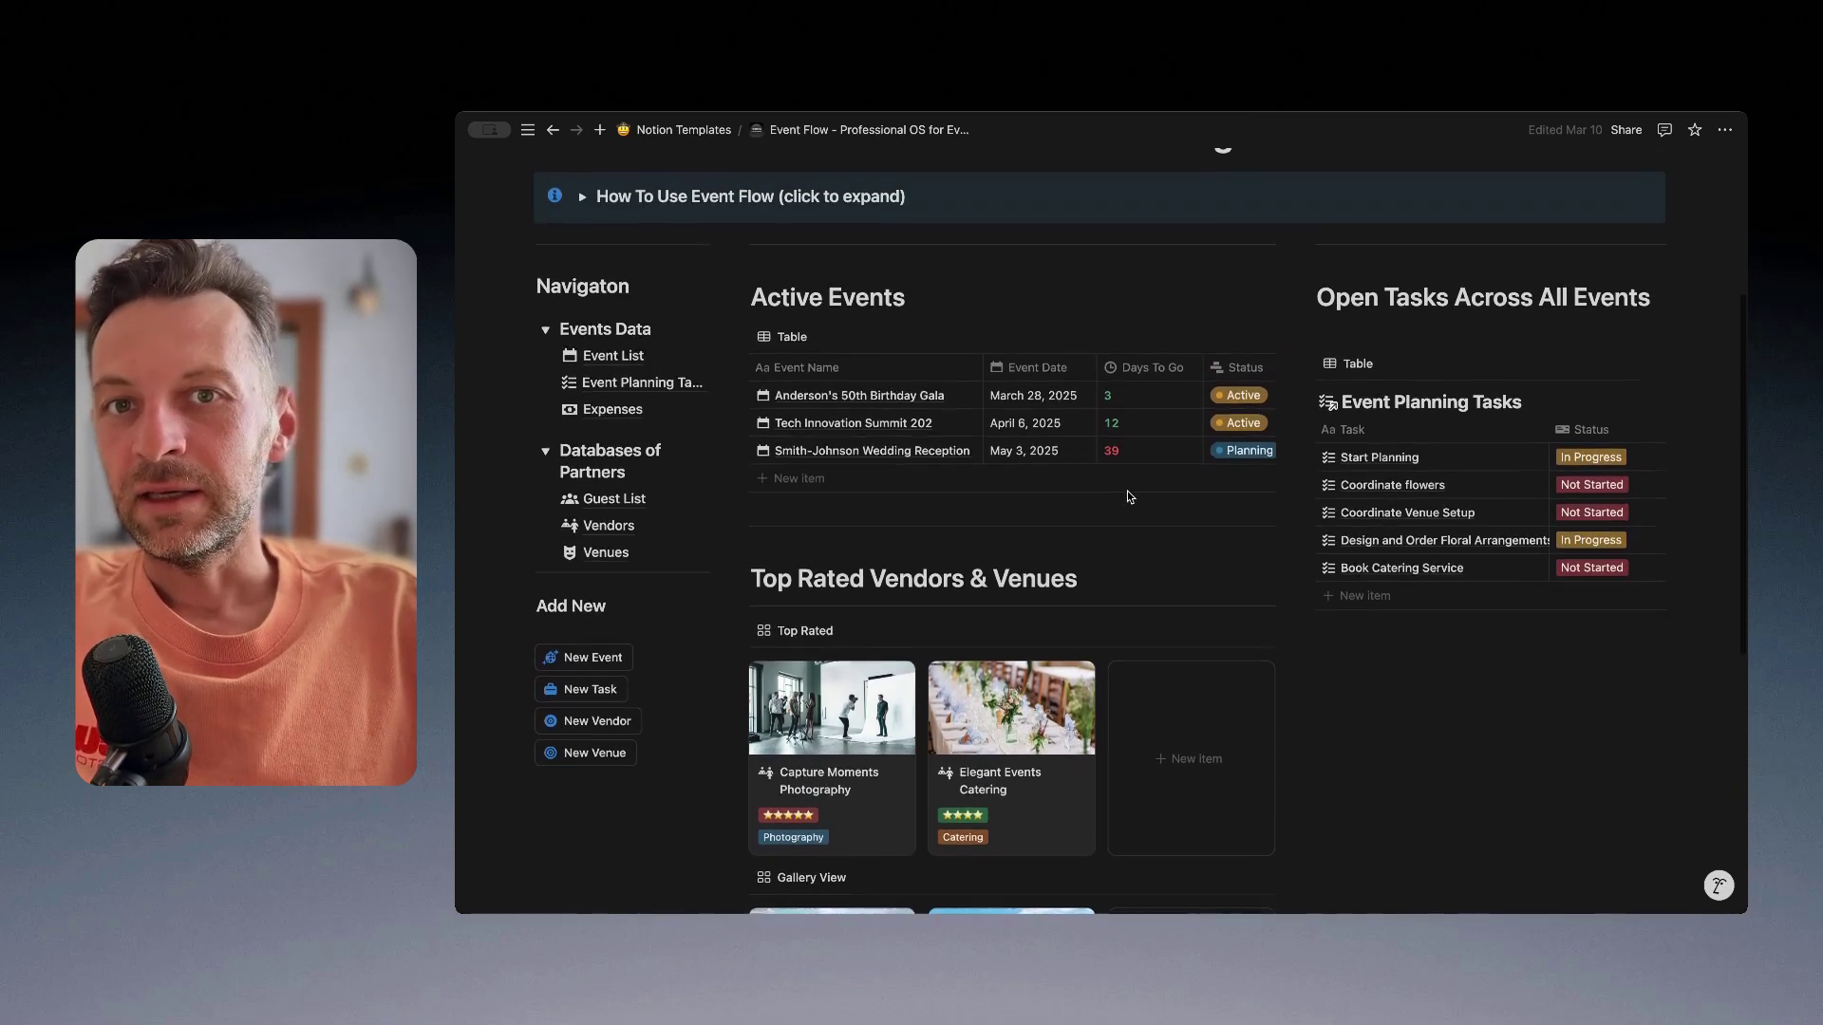
{"action": "scroll", "coordinate": [1129, 498], "scroll_direction": "up", "scroll_amount": 1}
{"action": "scroll", "coordinate": [1057, 497], "scroll_direction": "down", "scroll_amount": 1}
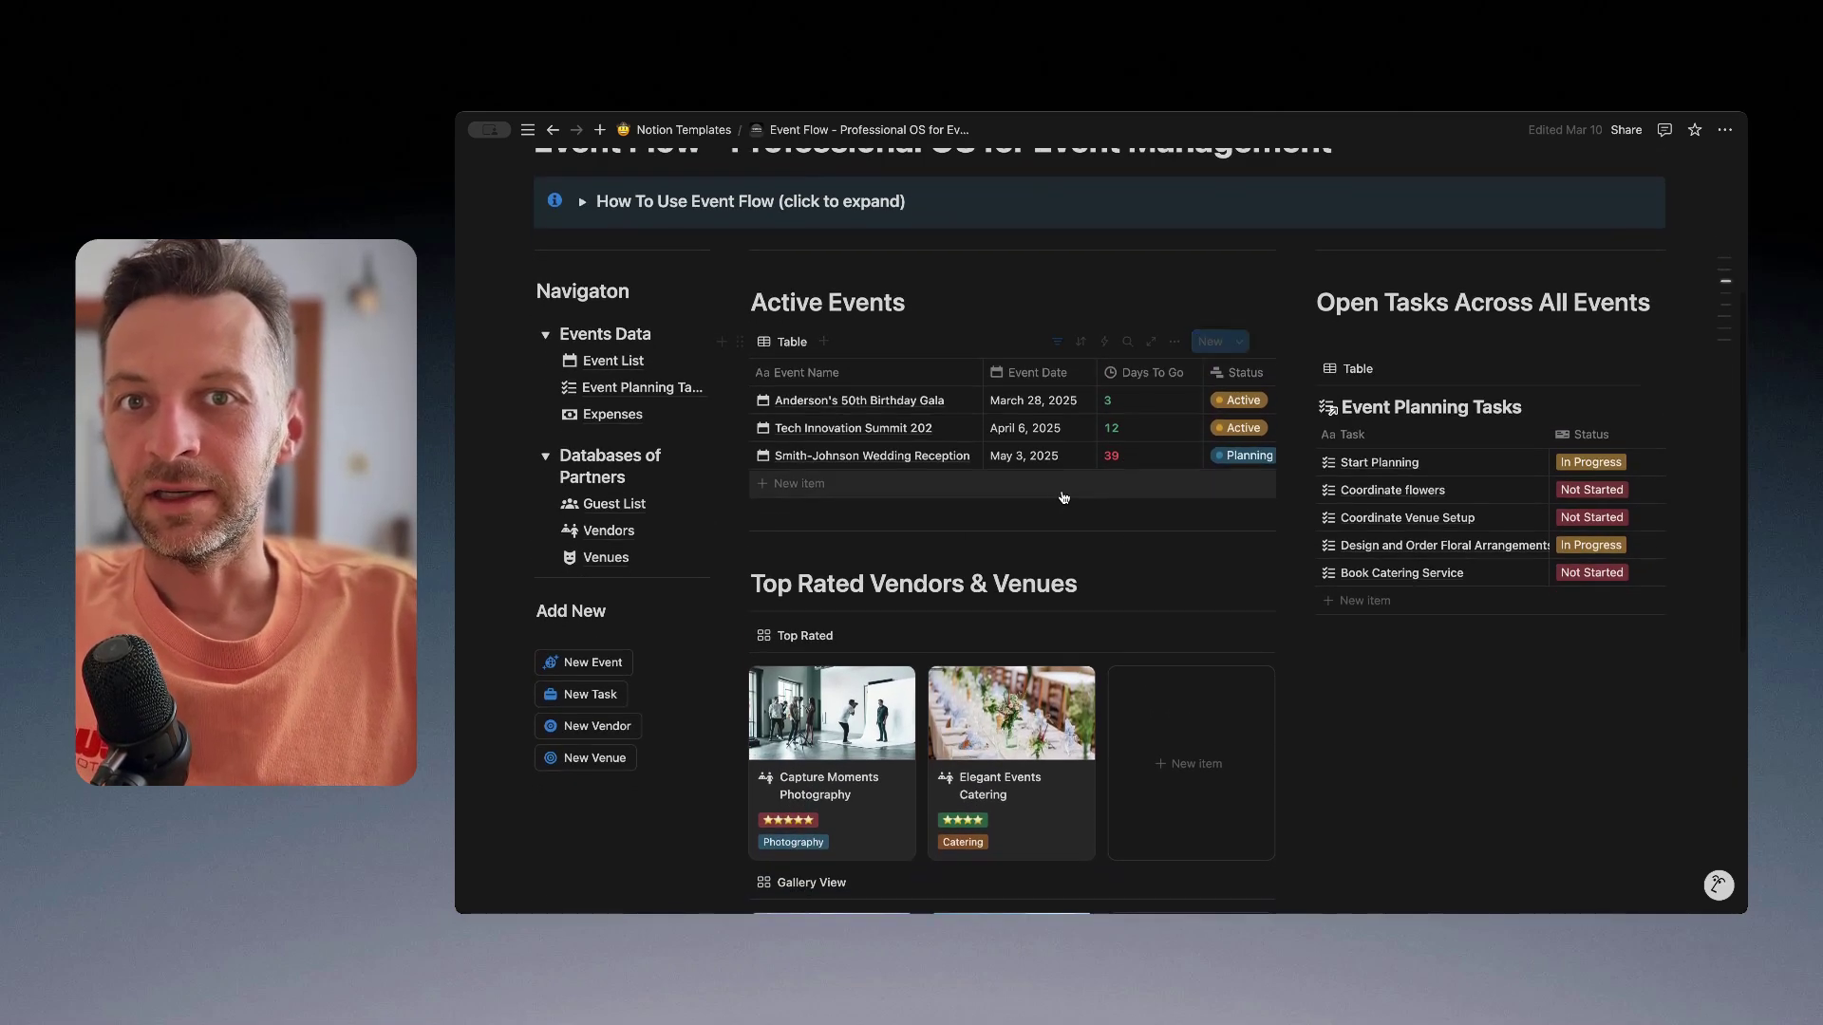
{"action": "scroll", "coordinate": [1058, 498], "scroll_direction": "down", "scroll_amount": 1}
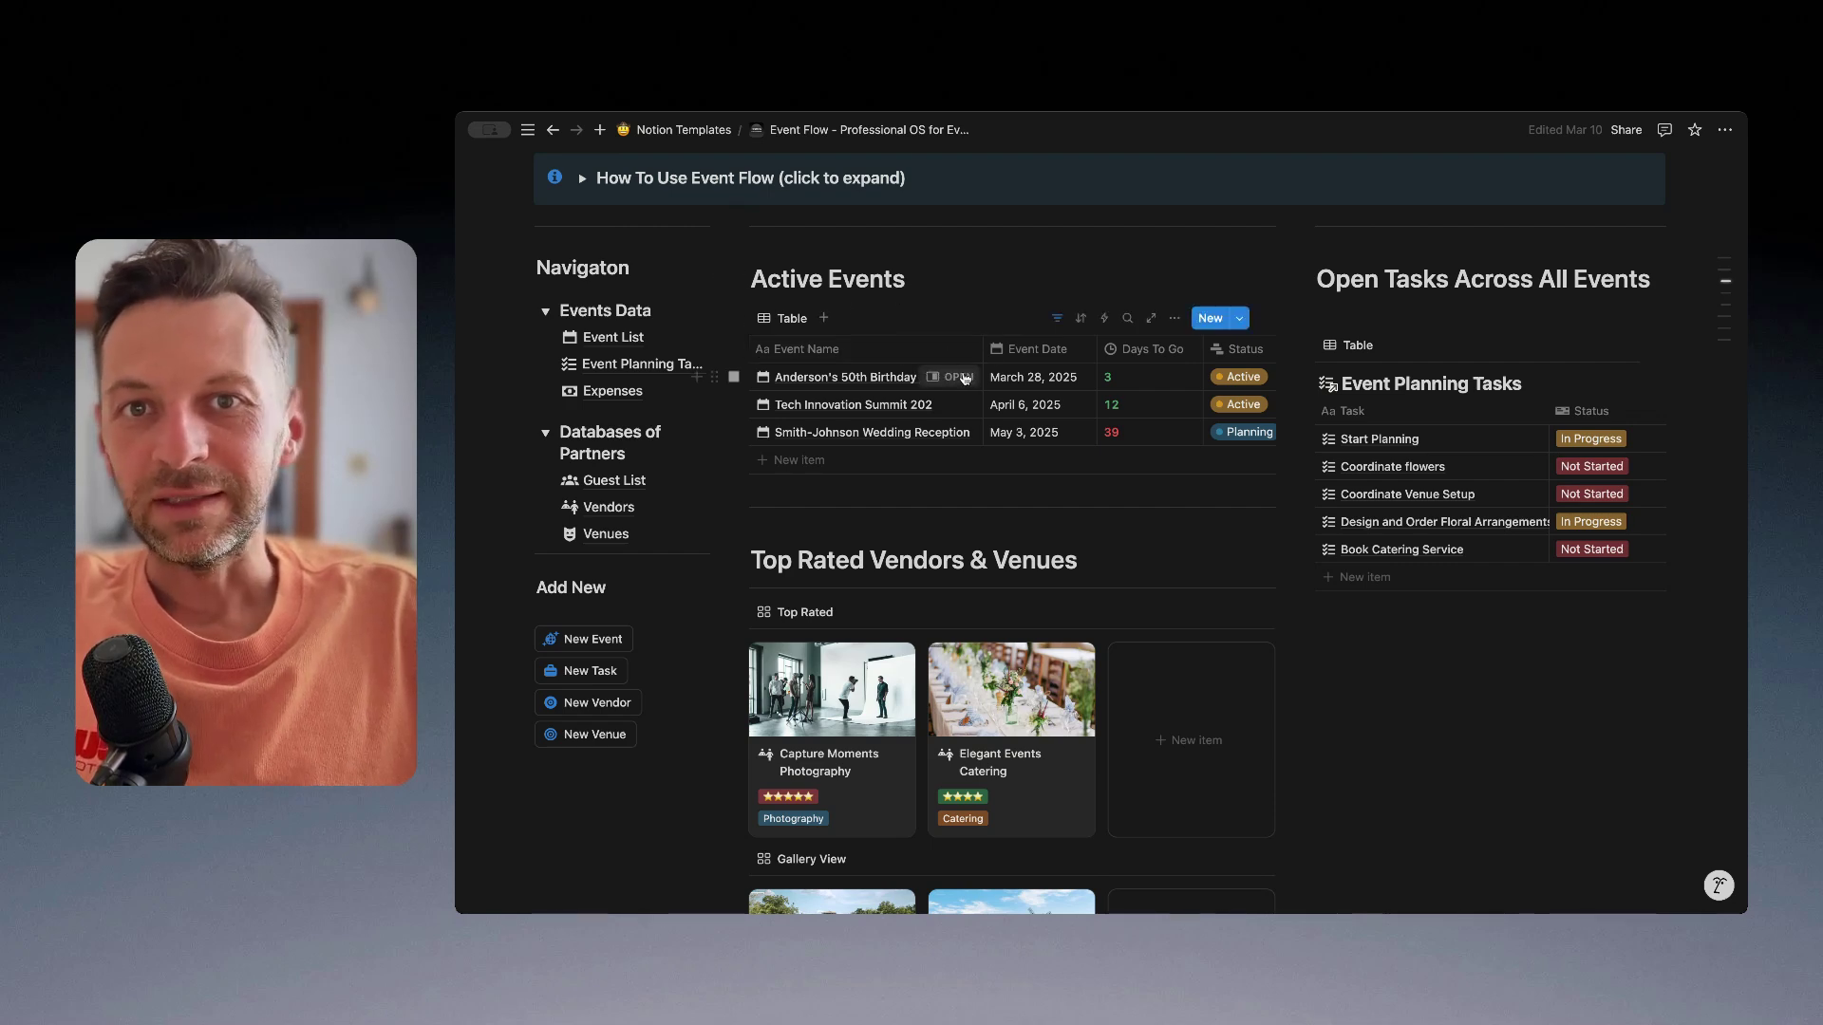
{"action": "scroll", "coordinate": [963, 400], "scroll_direction": "up", "scroll_amount": 1}
{"action": "scroll", "coordinate": [964, 399], "scroll_direction": "down", "scroll_amount": 1}
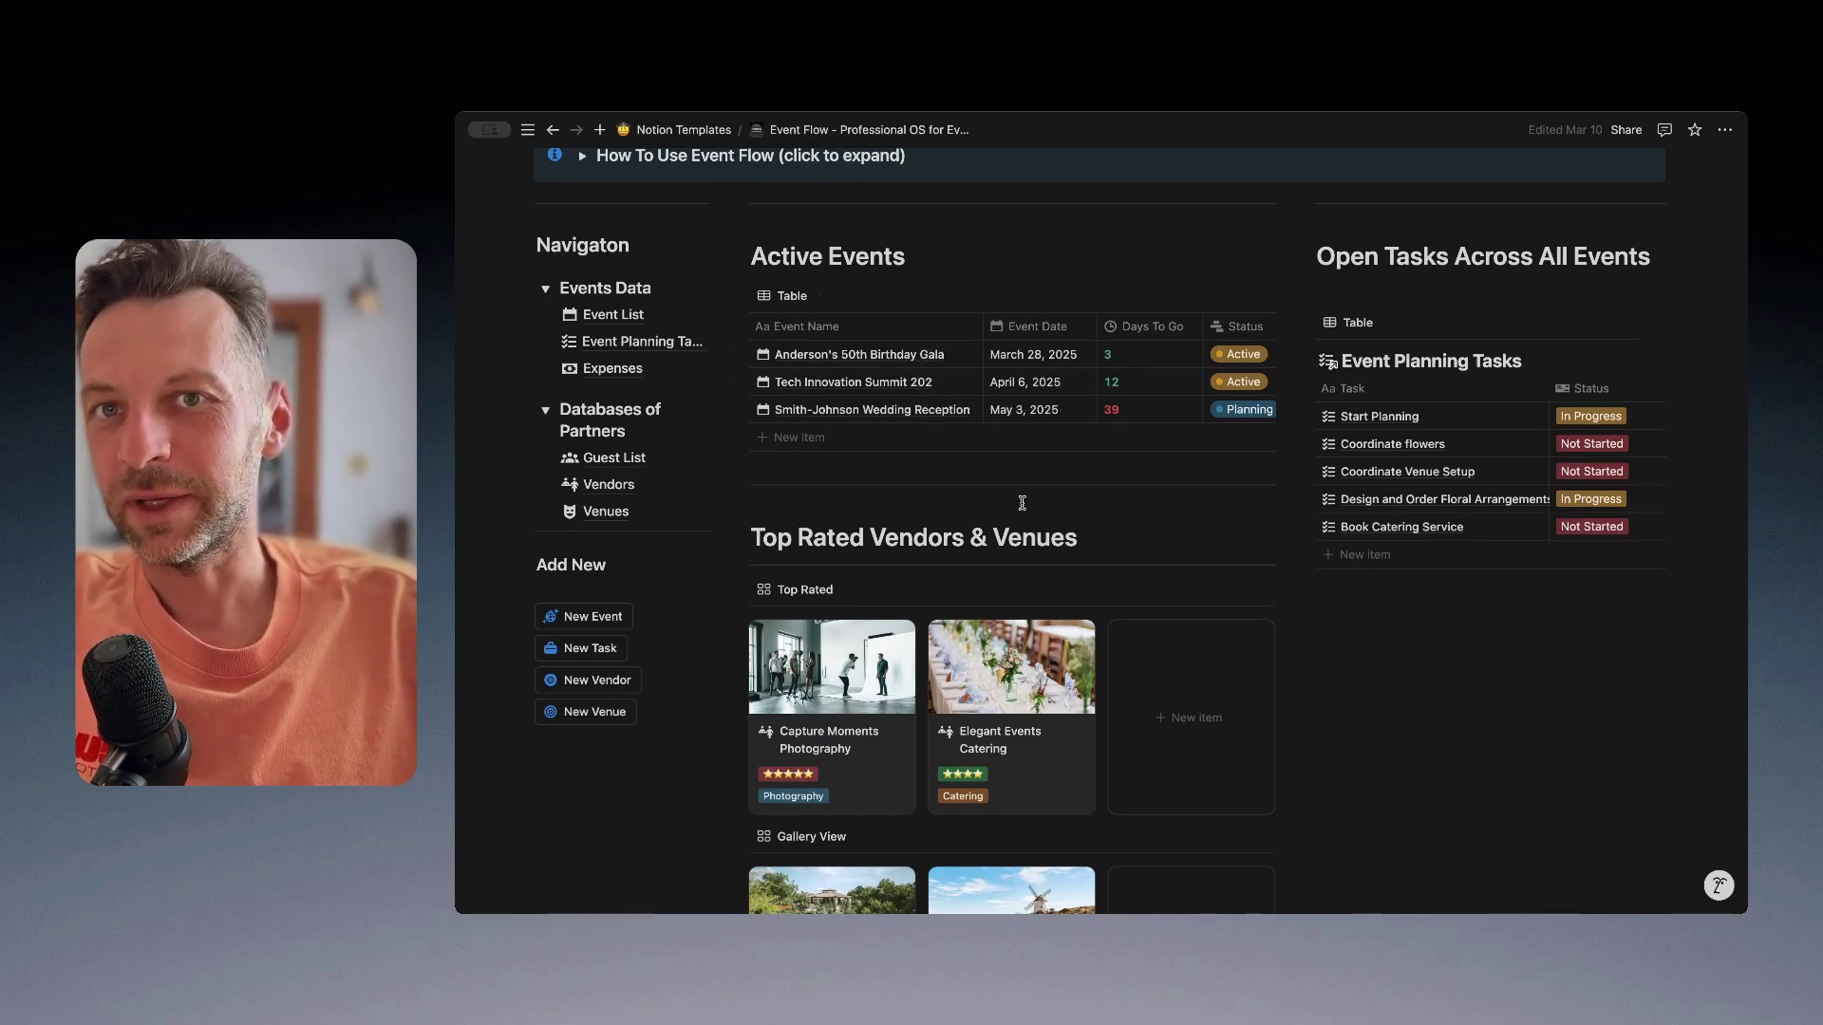
{"action": "scroll", "coordinate": [1022, 503], "scroll_direction": "down", "scroll_amount": 1}
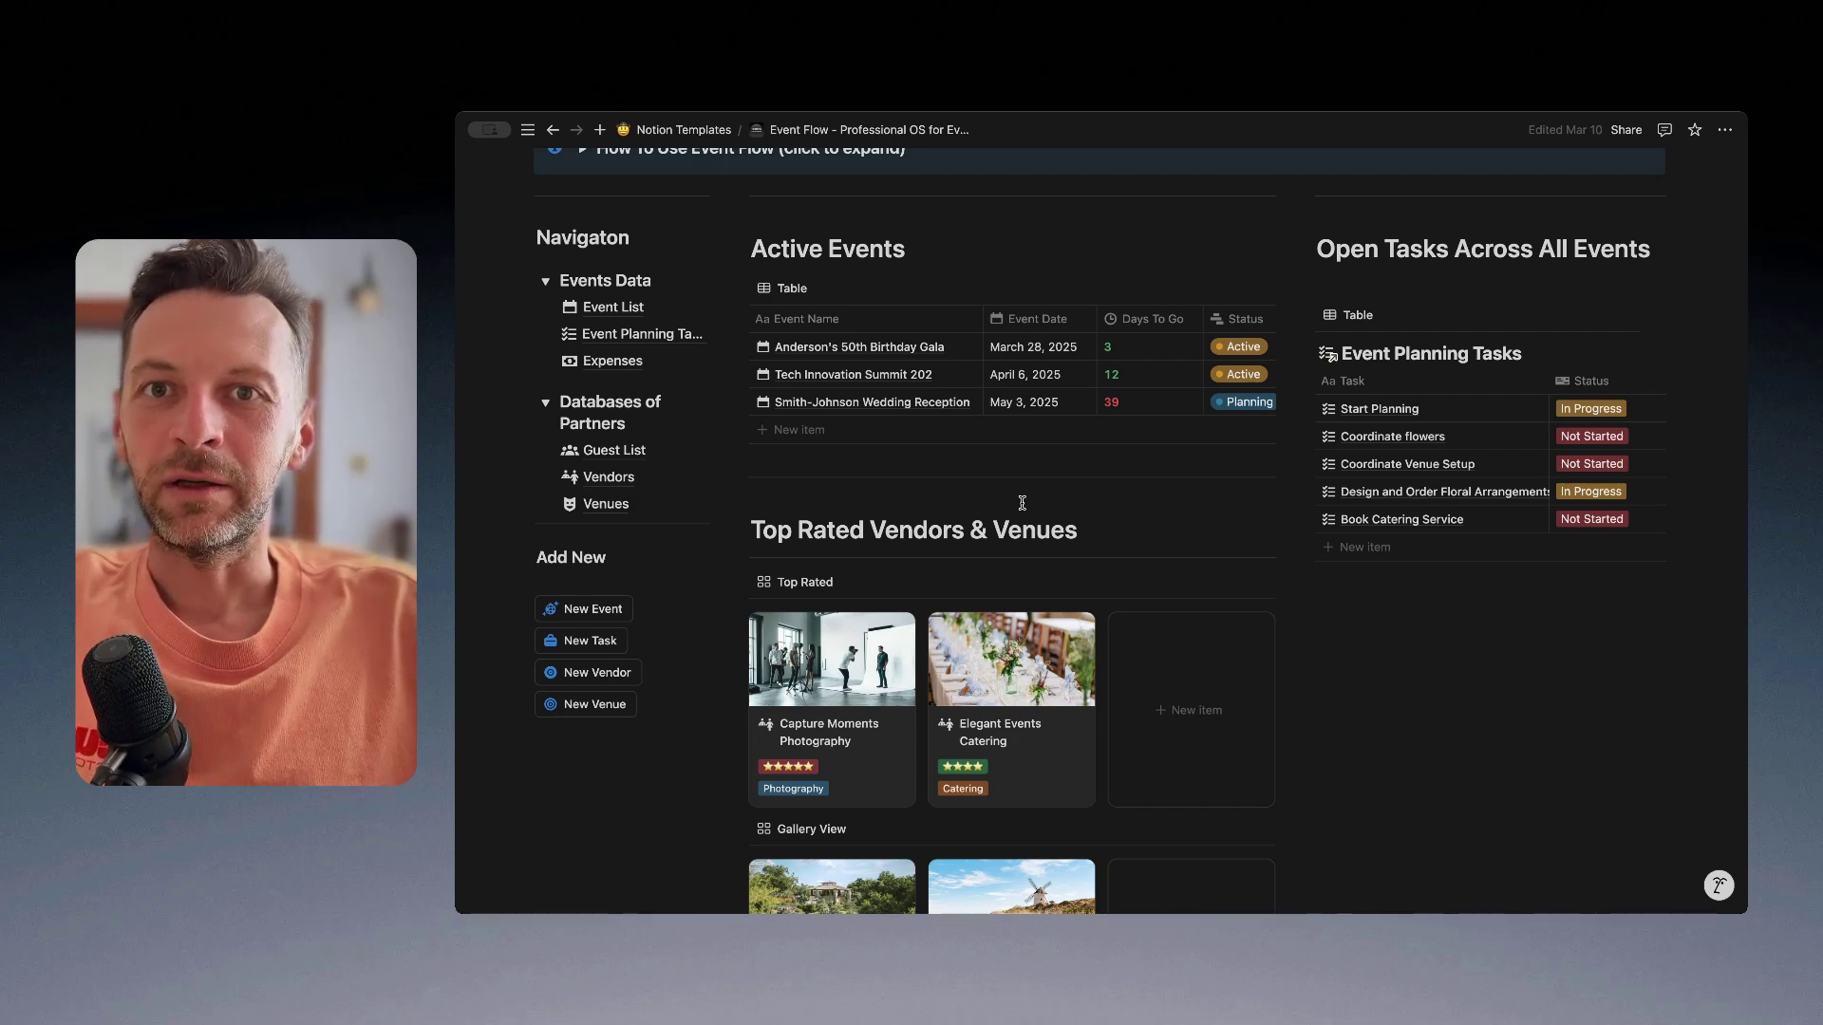
{"action": "scroll", "coordinate": [1021, 503], "scroll_direction": "up", "scroll_amount": 3}
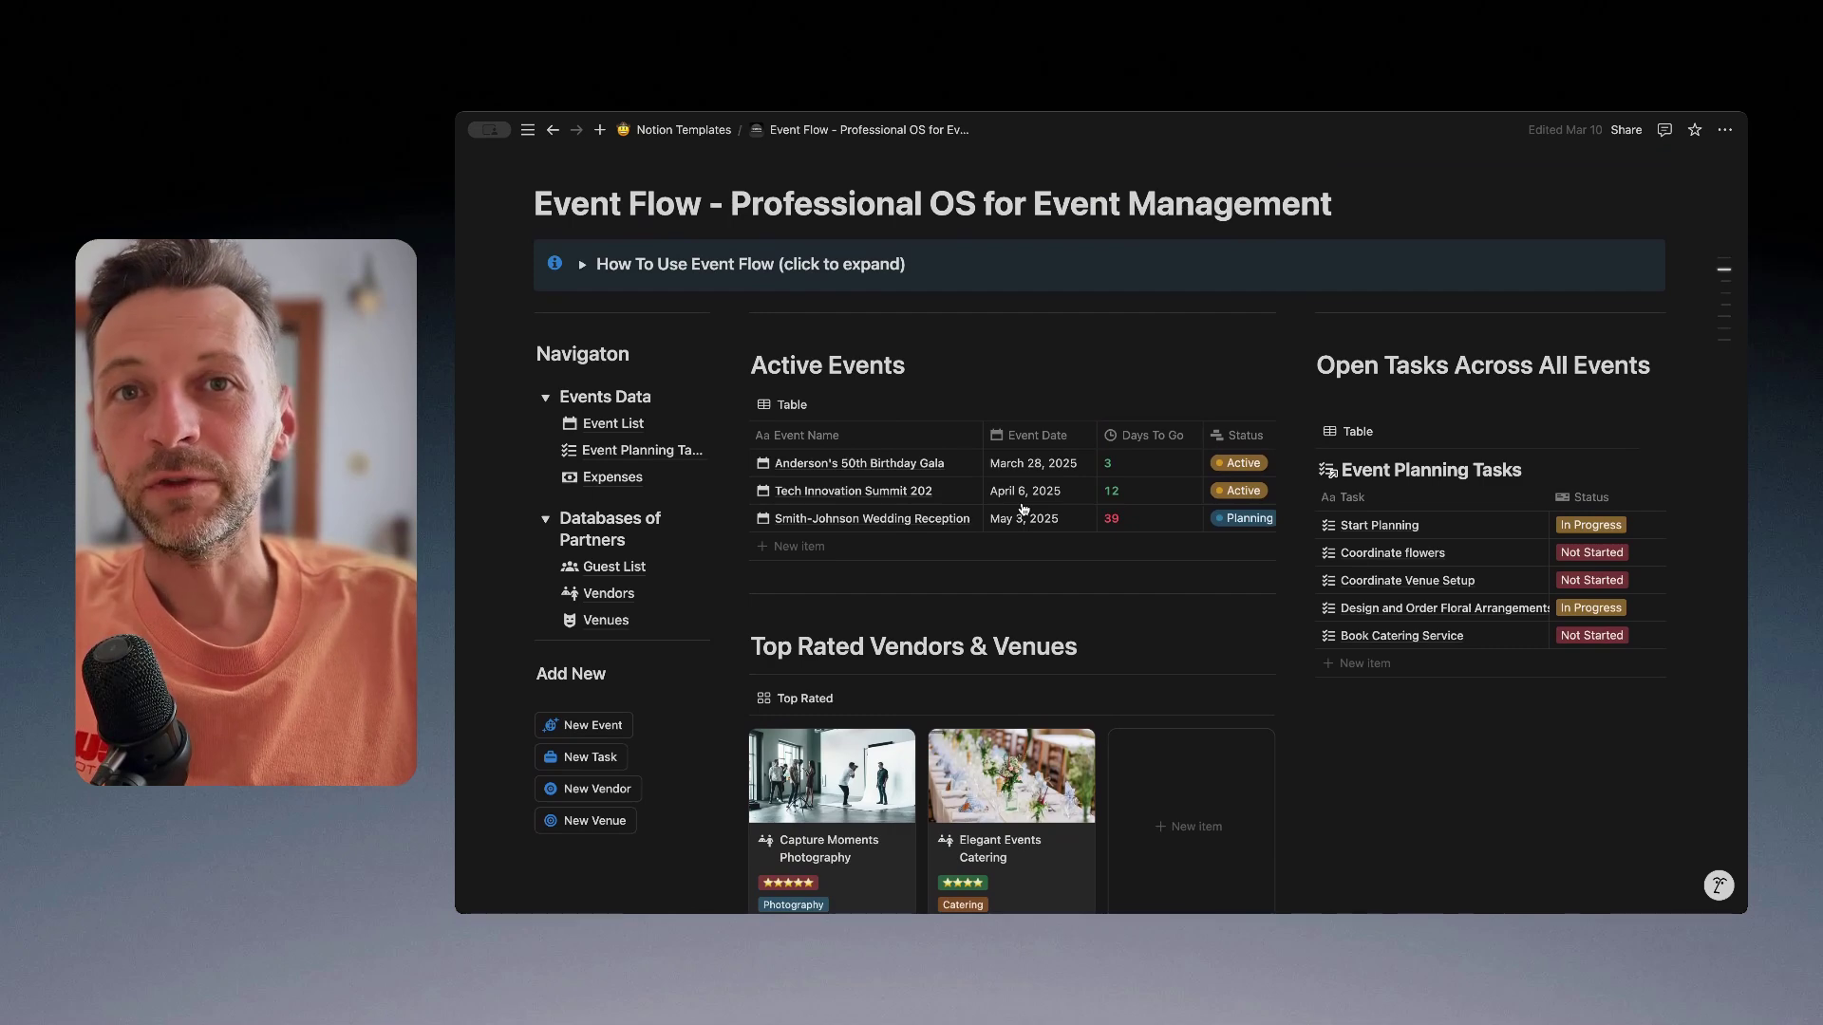
{"action": "scroll", "coordinate": [1023, 508], "scroll_direction": "down", "scroll_amount": 1}
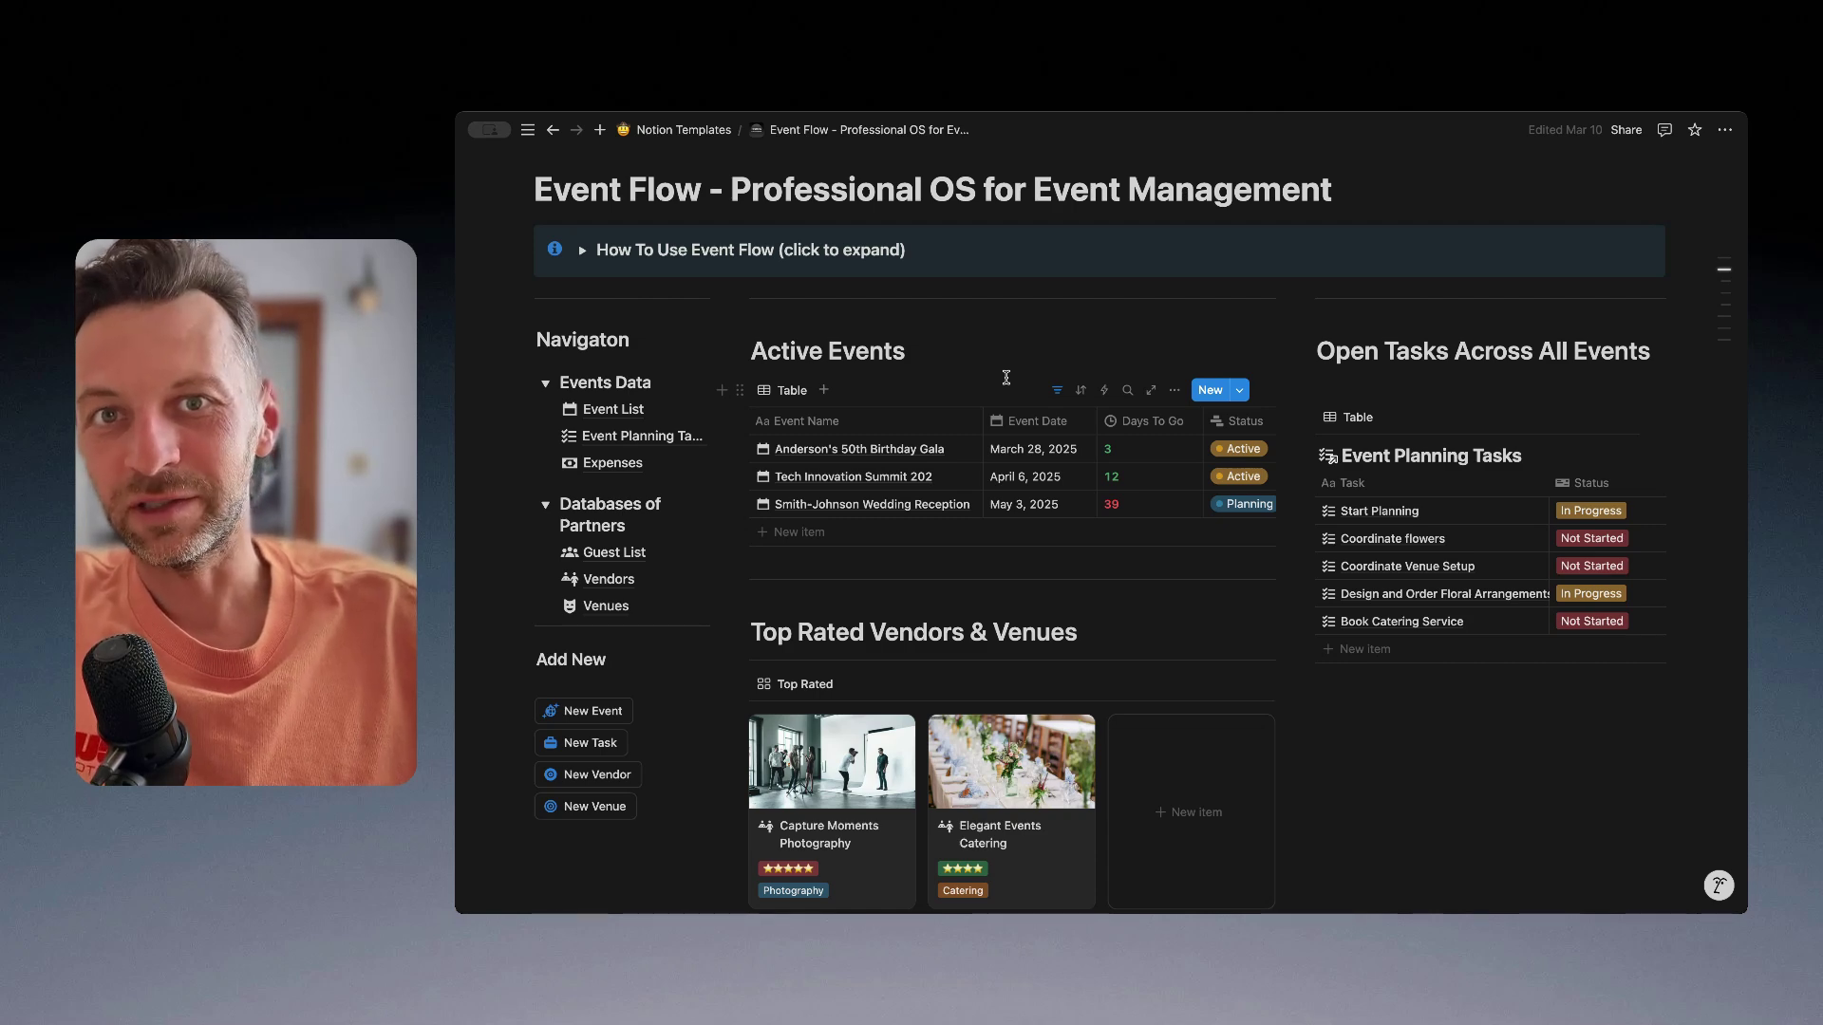
{"action": "scroll", "coordinate": [1006, 377], "scroll_direction": "down", "scroll_amount": 1}
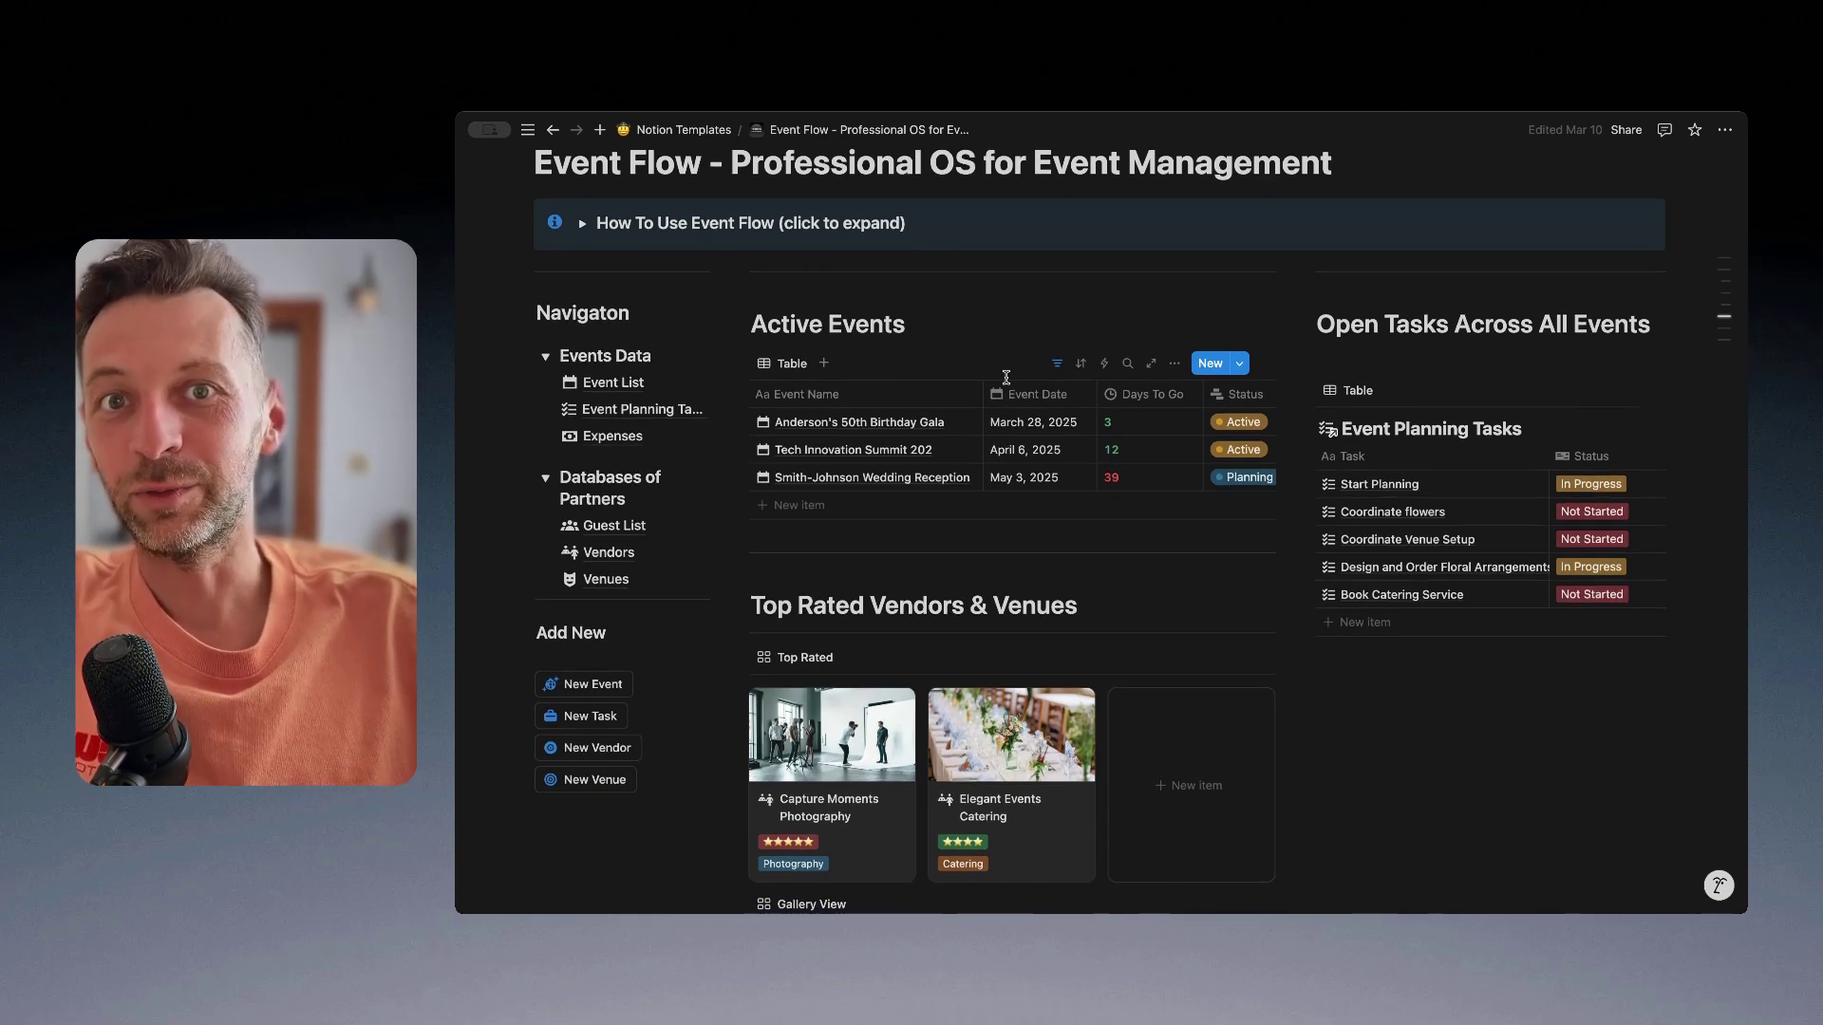